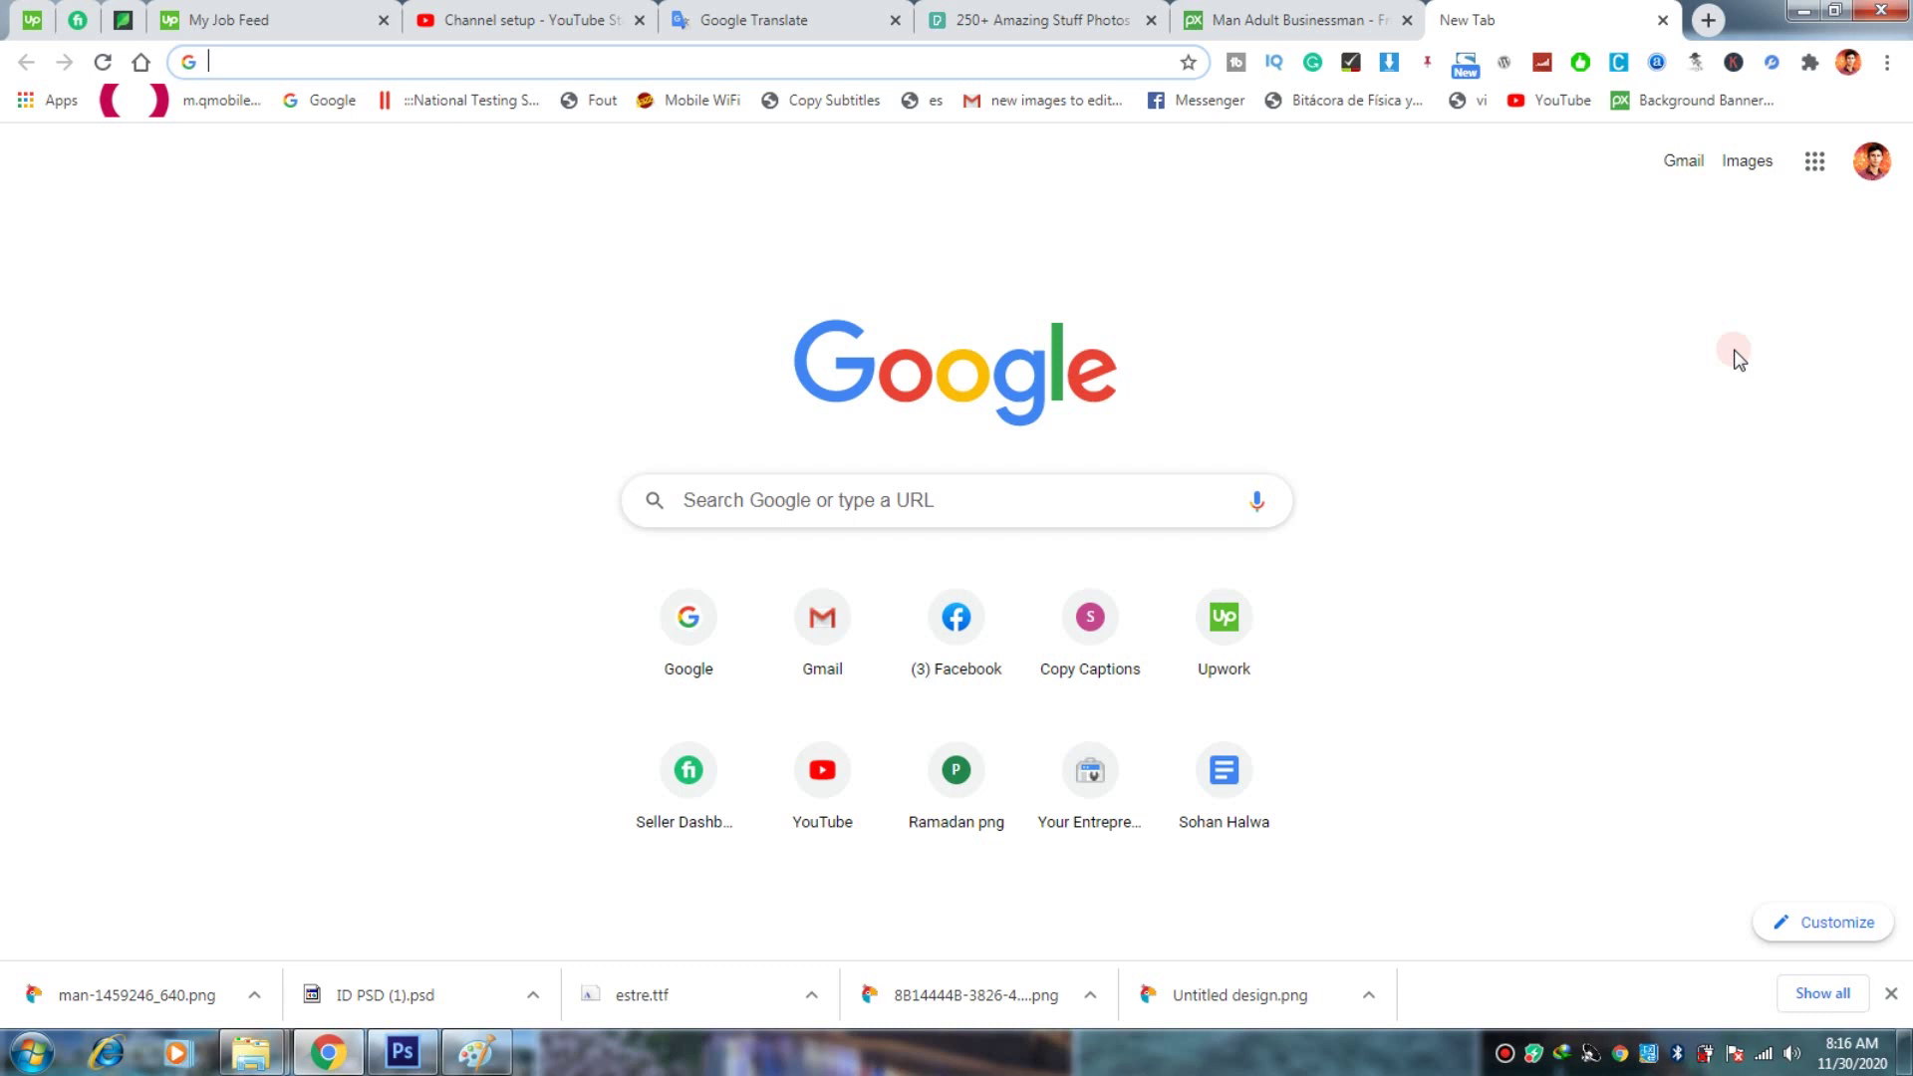
Step: Open canva.com and dismiss the welcome message on the home page
{"action": "type", "text": "canva"}
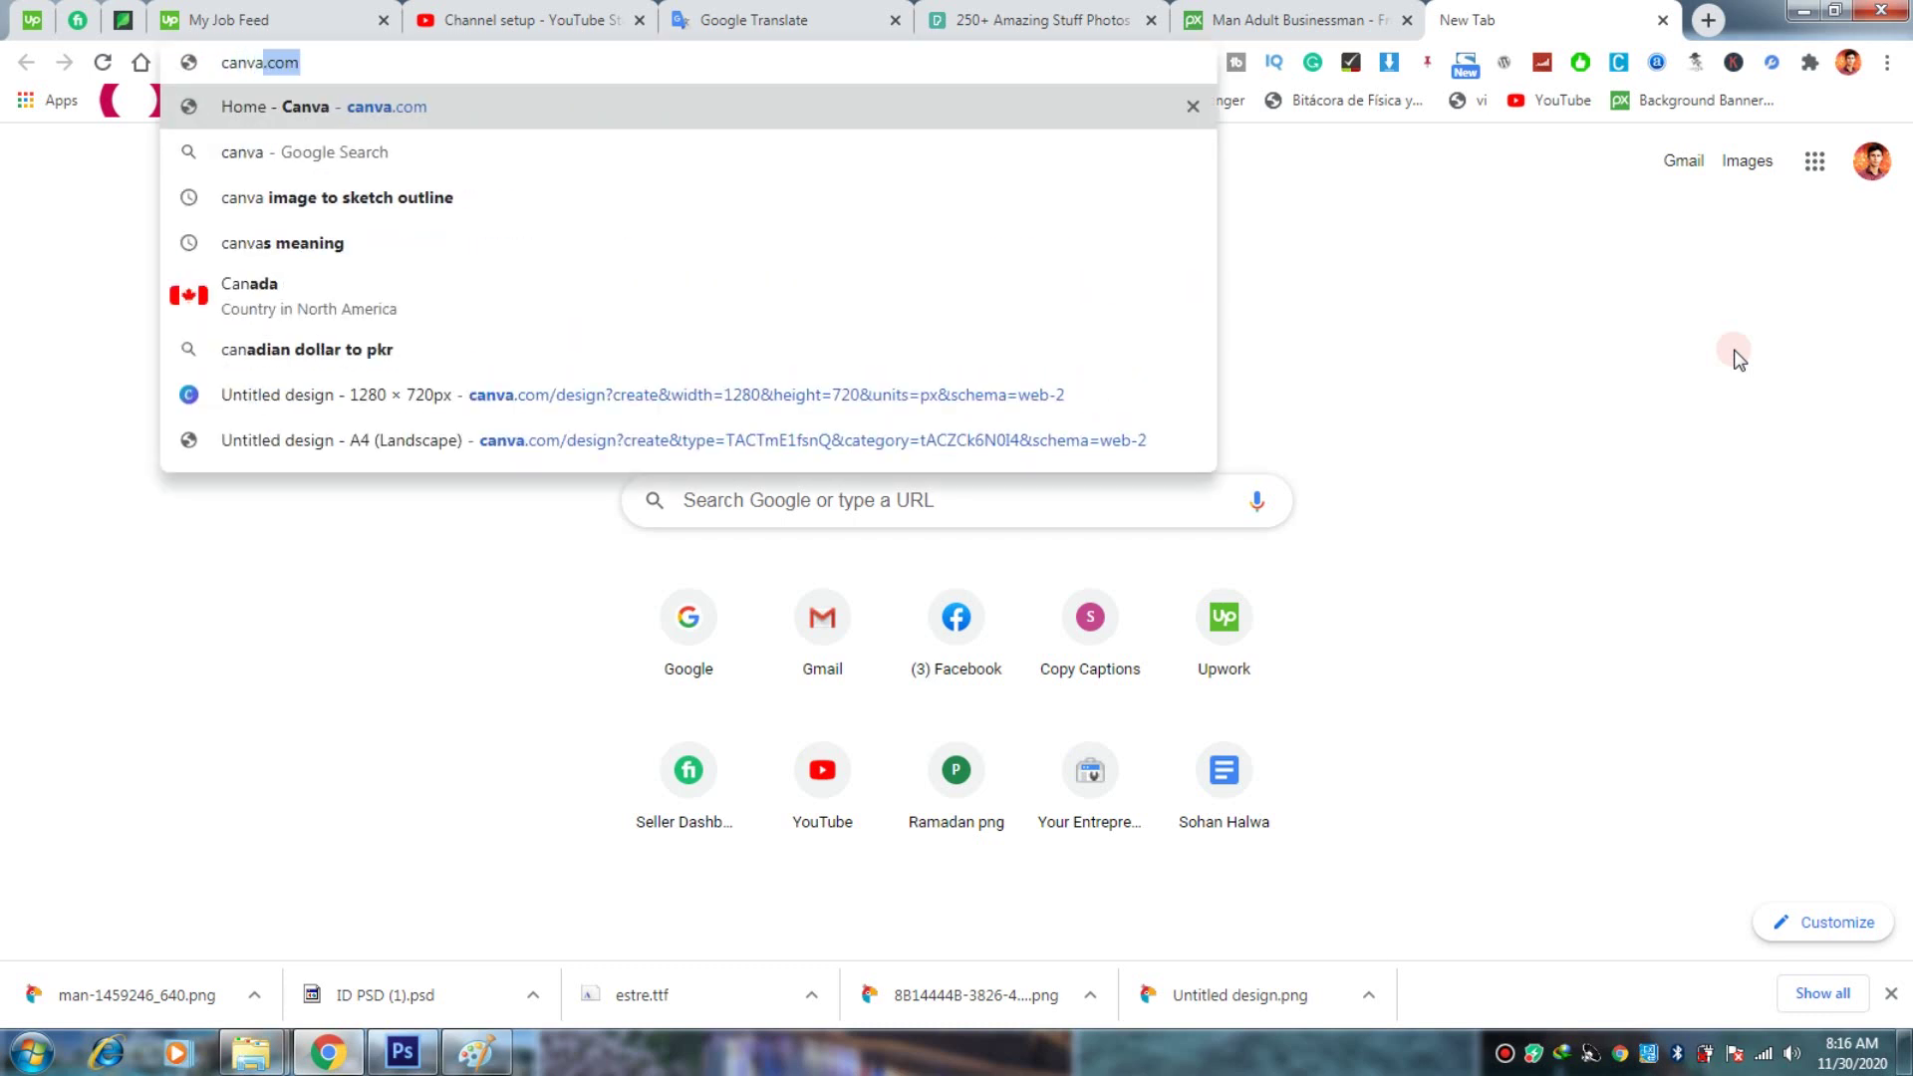
{"action": "type", "text": ".com"}
{"action": "key", "text": "Return"}
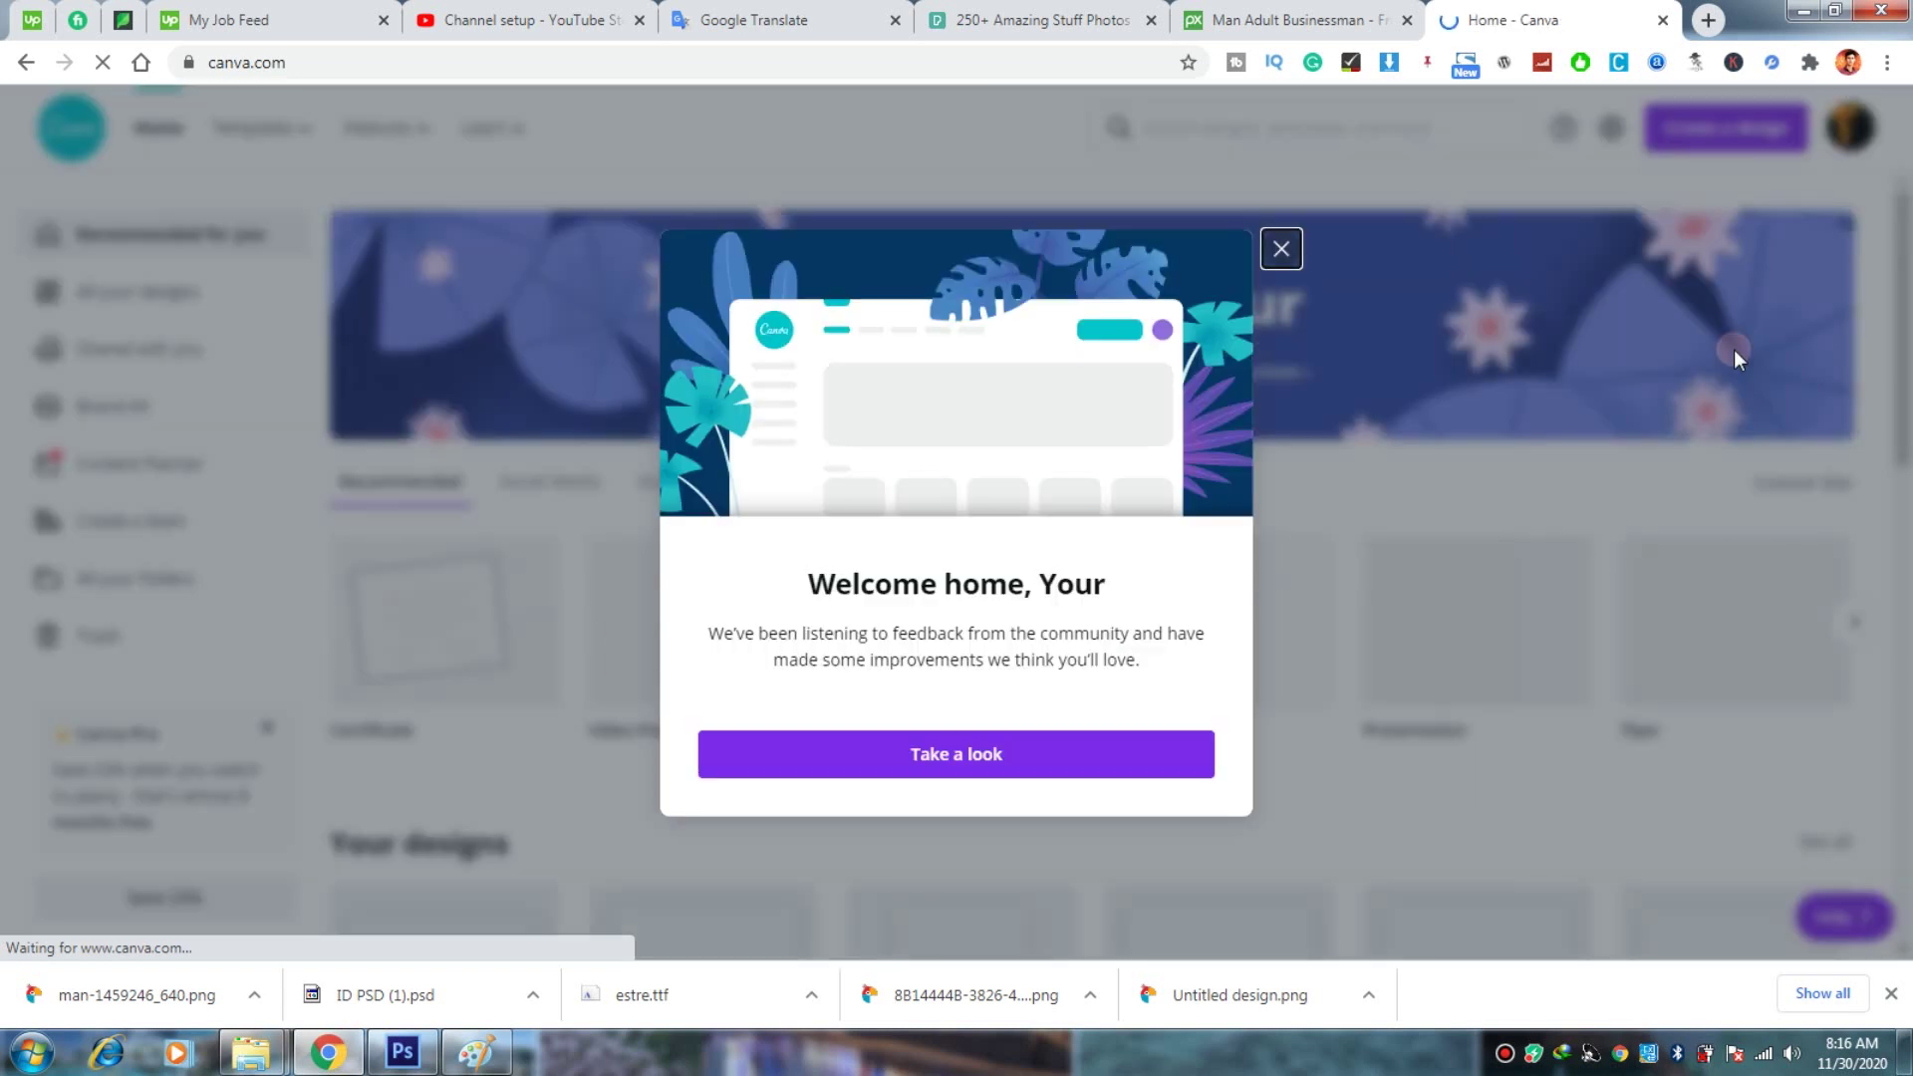
{"action": "left_click", "coordinate": [1280, 247]}
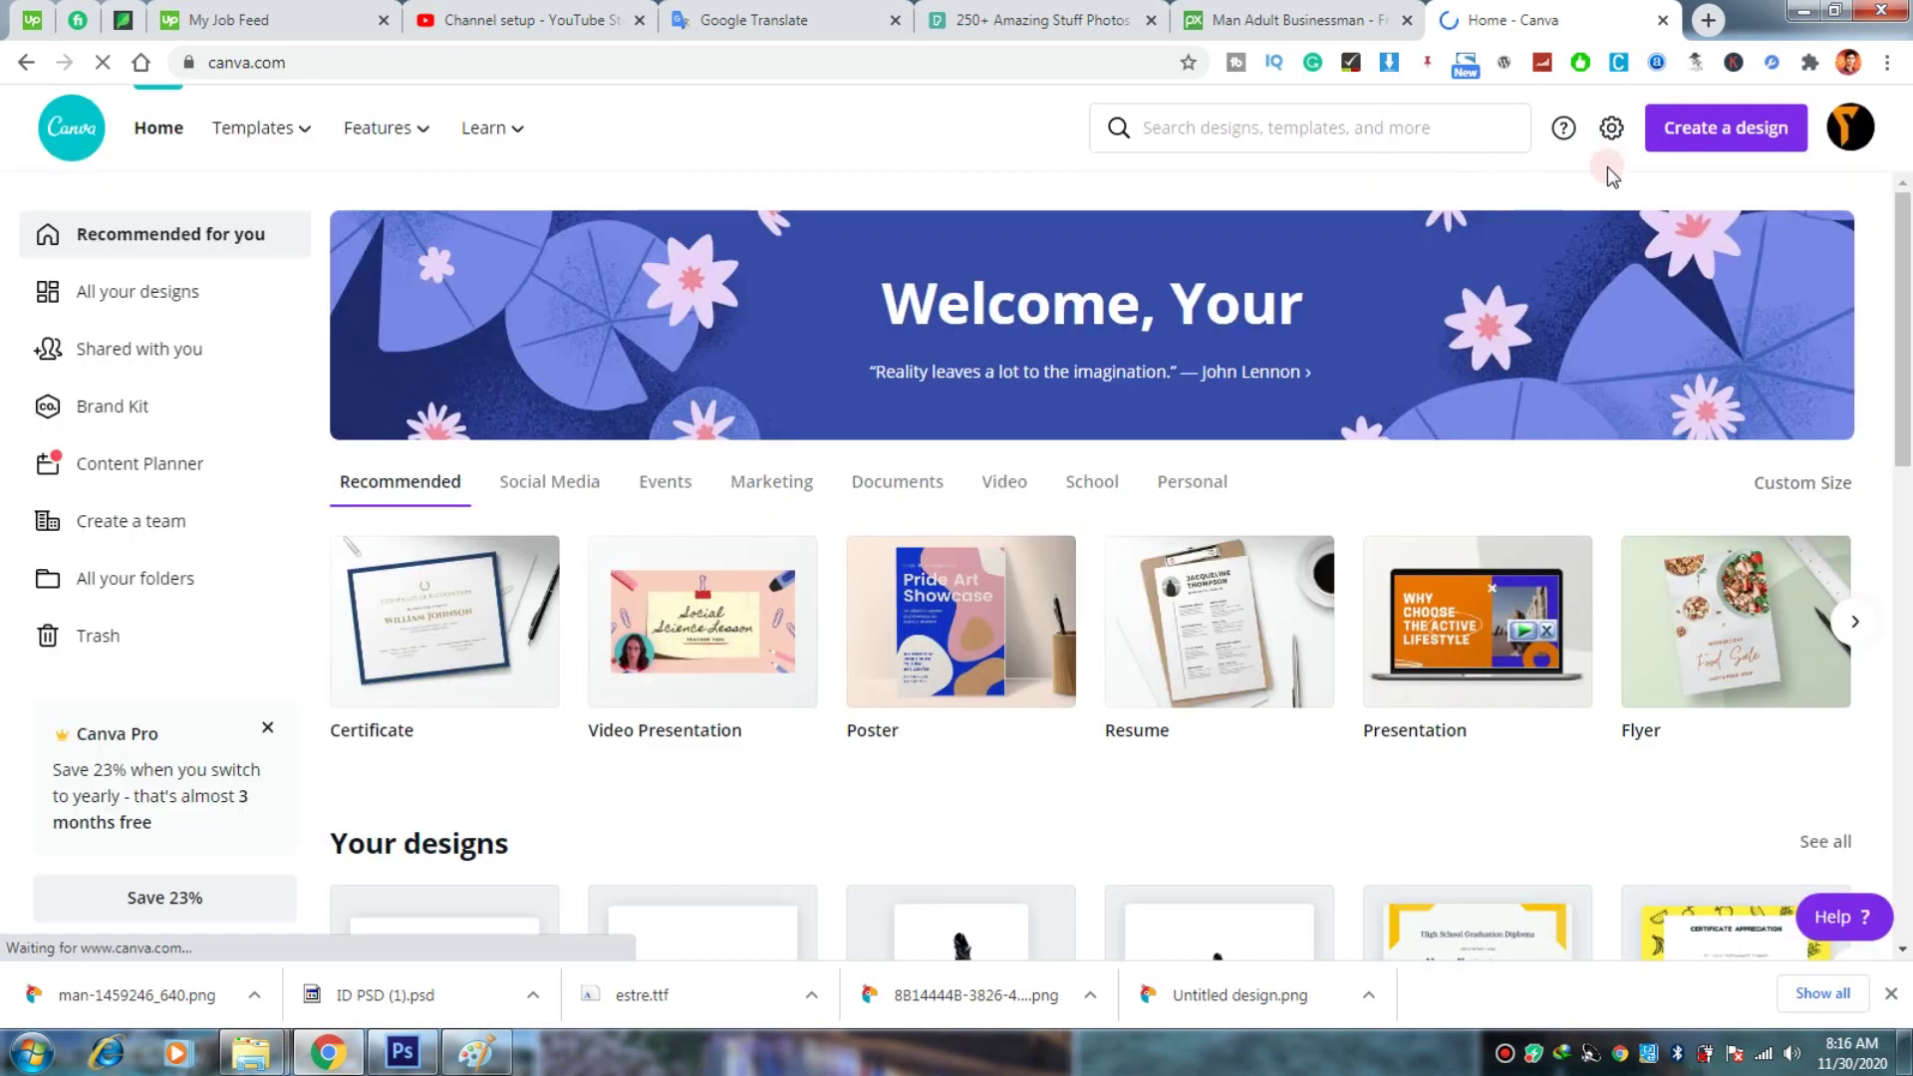
Step: Search the design types for "youtube" and create a new YouTube Icon design at 800 × 800 px
{"action": "left_click", "coordinate": [1759, 140]}
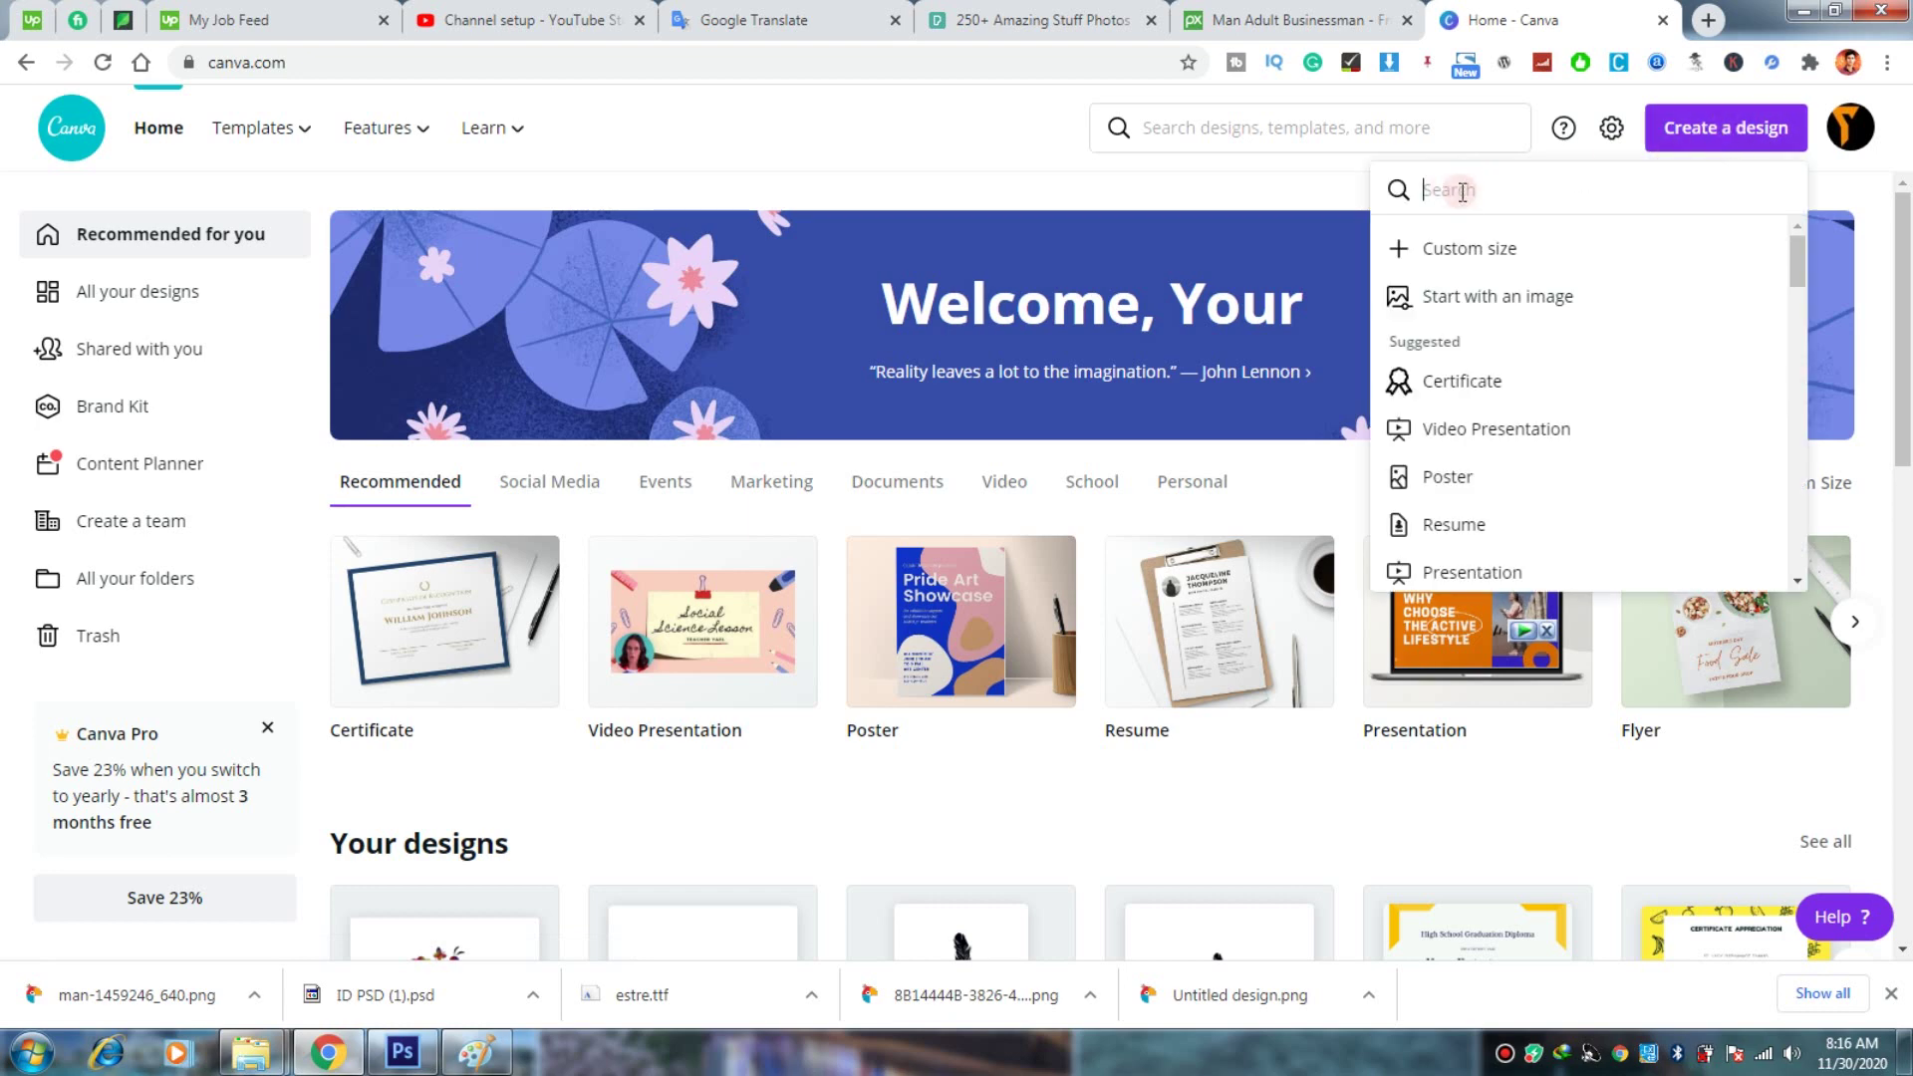
{"action": "type", "text": "youtube"}
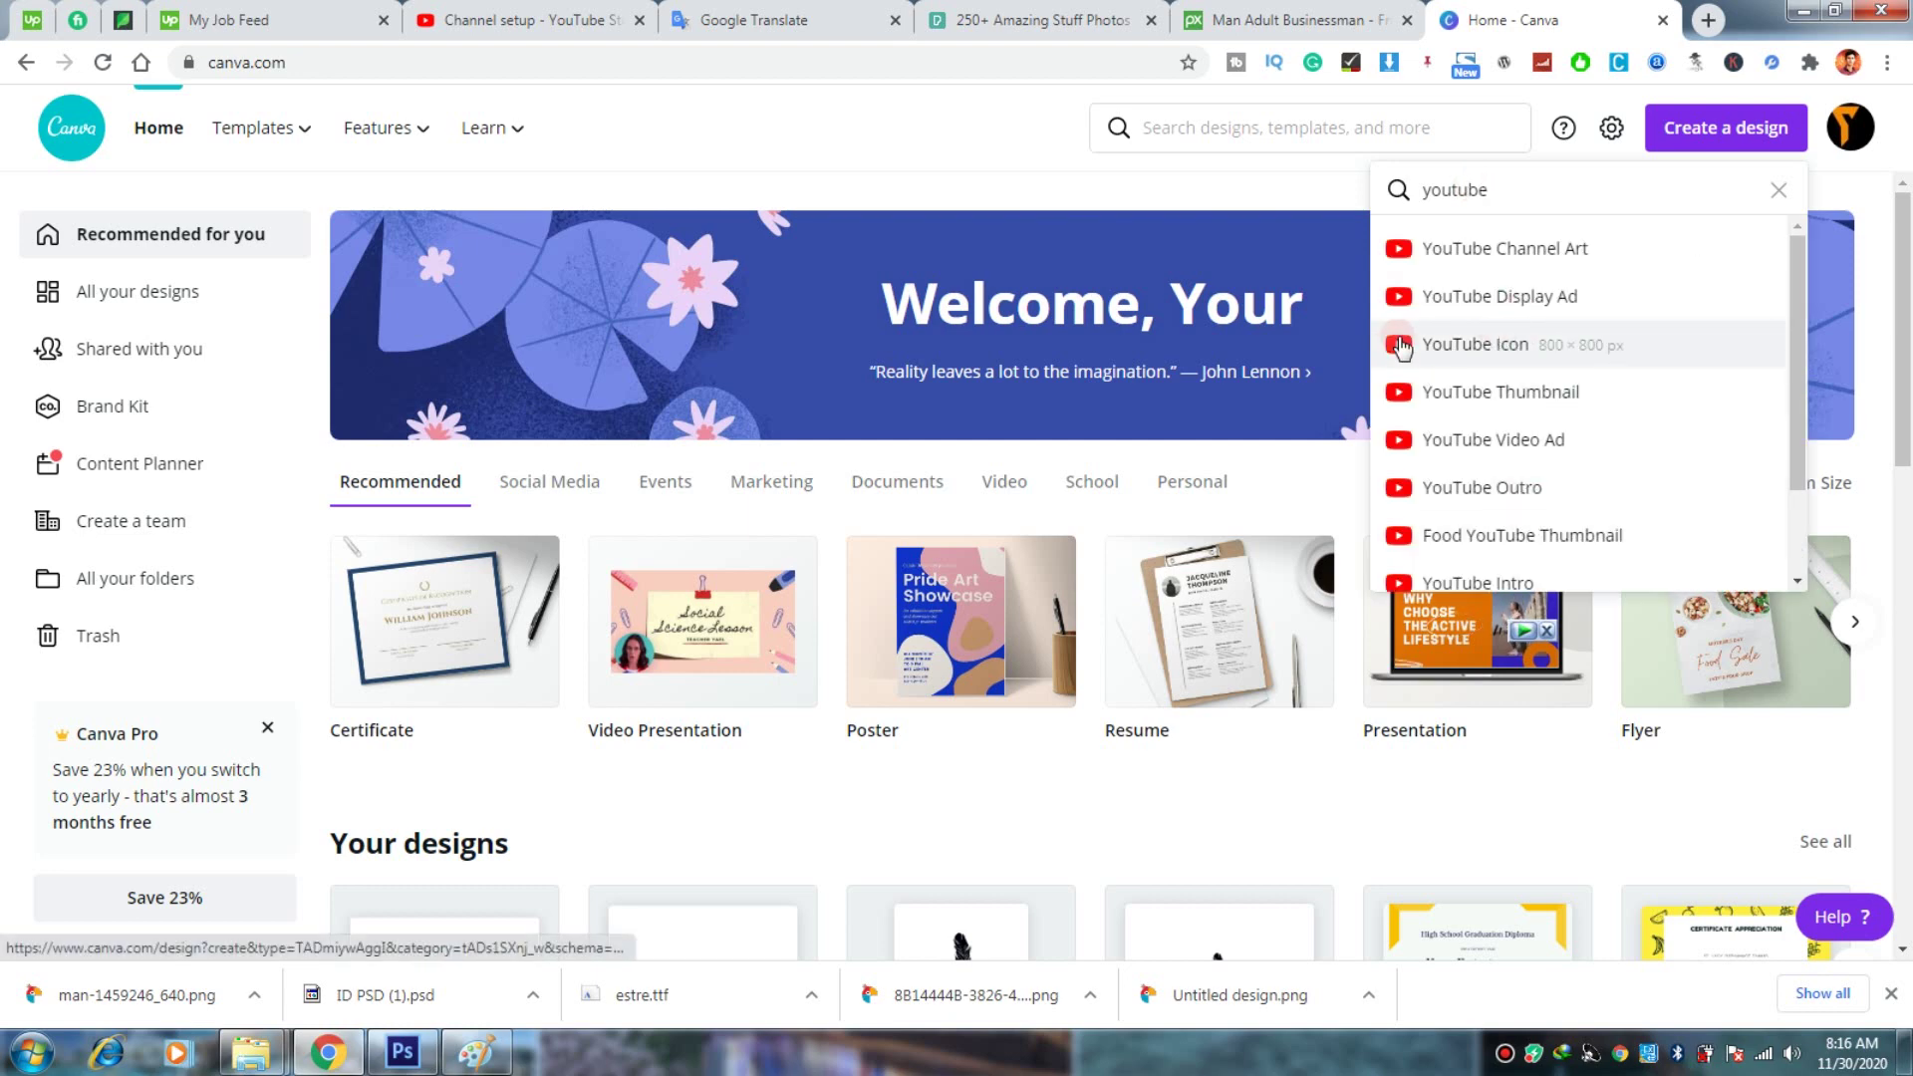
{"action": "left_click", "coordinate": [1623, 347]}
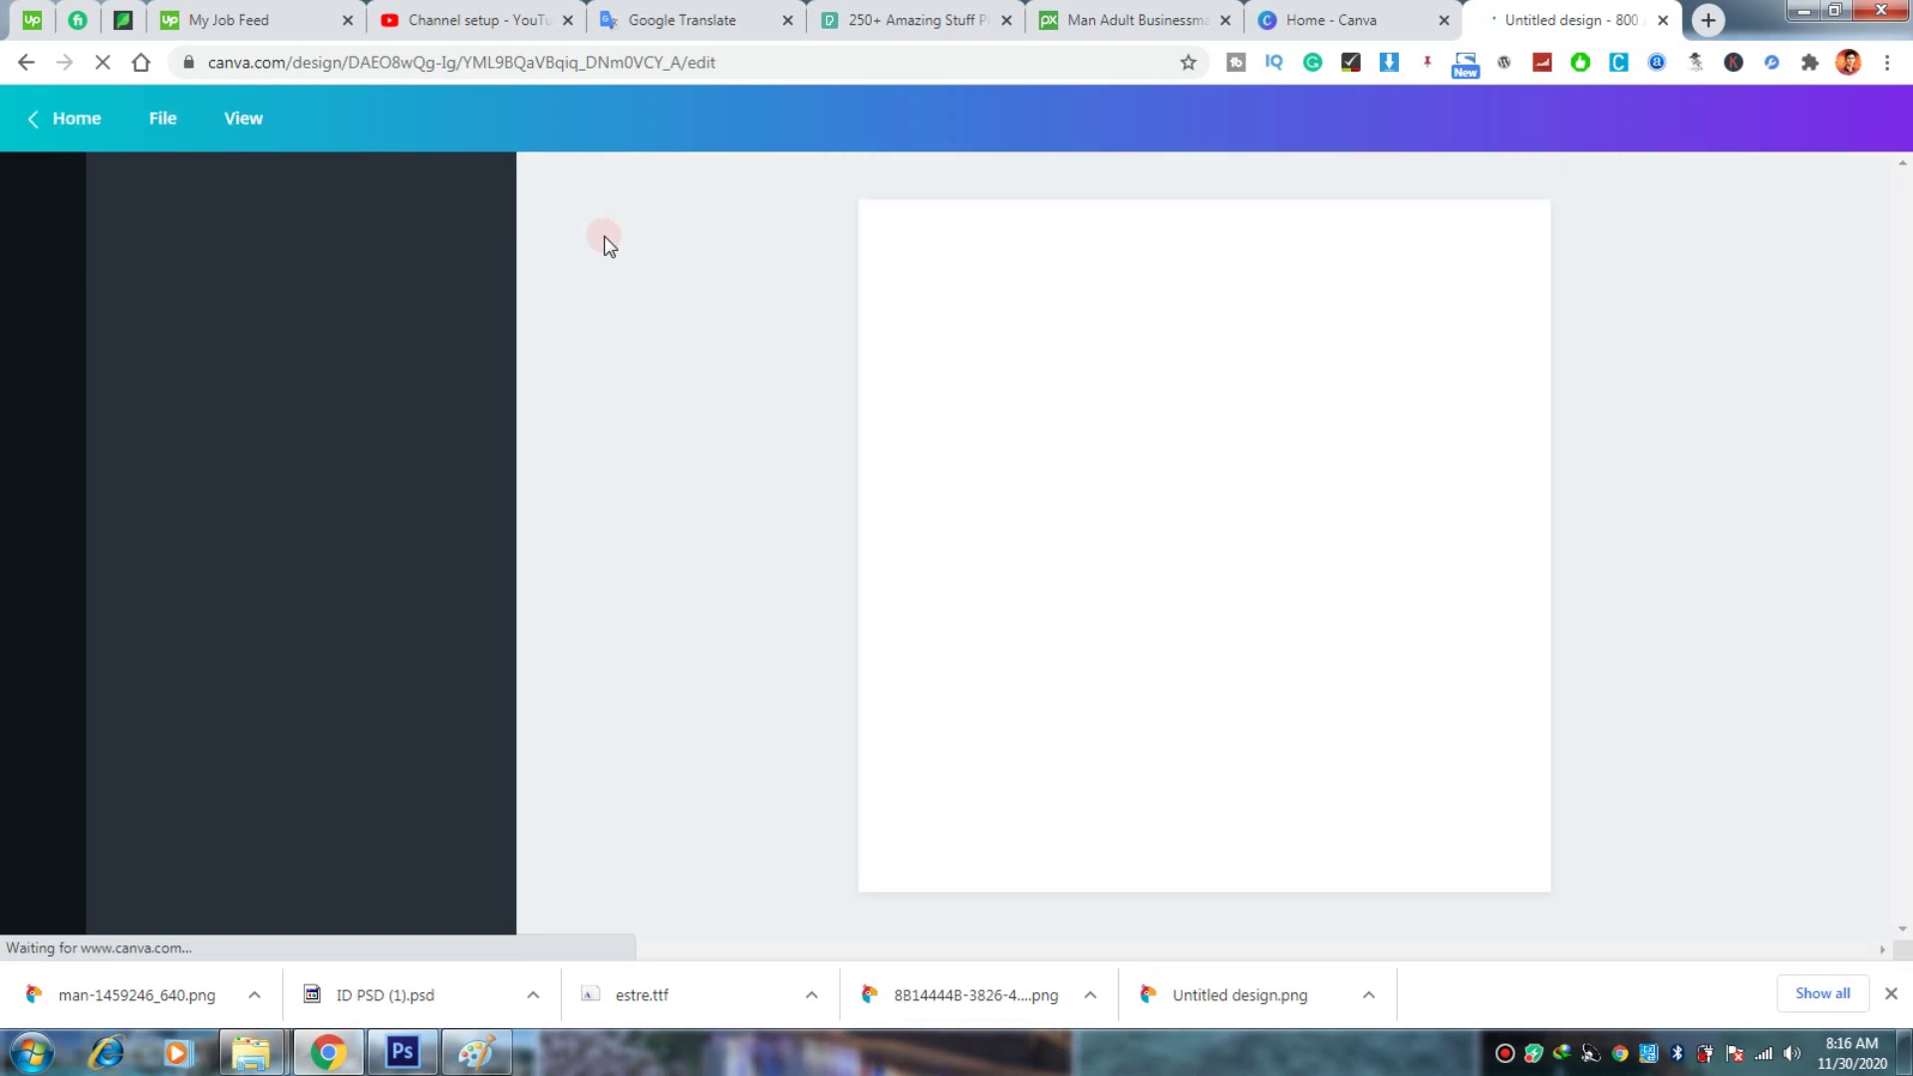
{"action": "left_click", "coordinate": [1273, 12]}
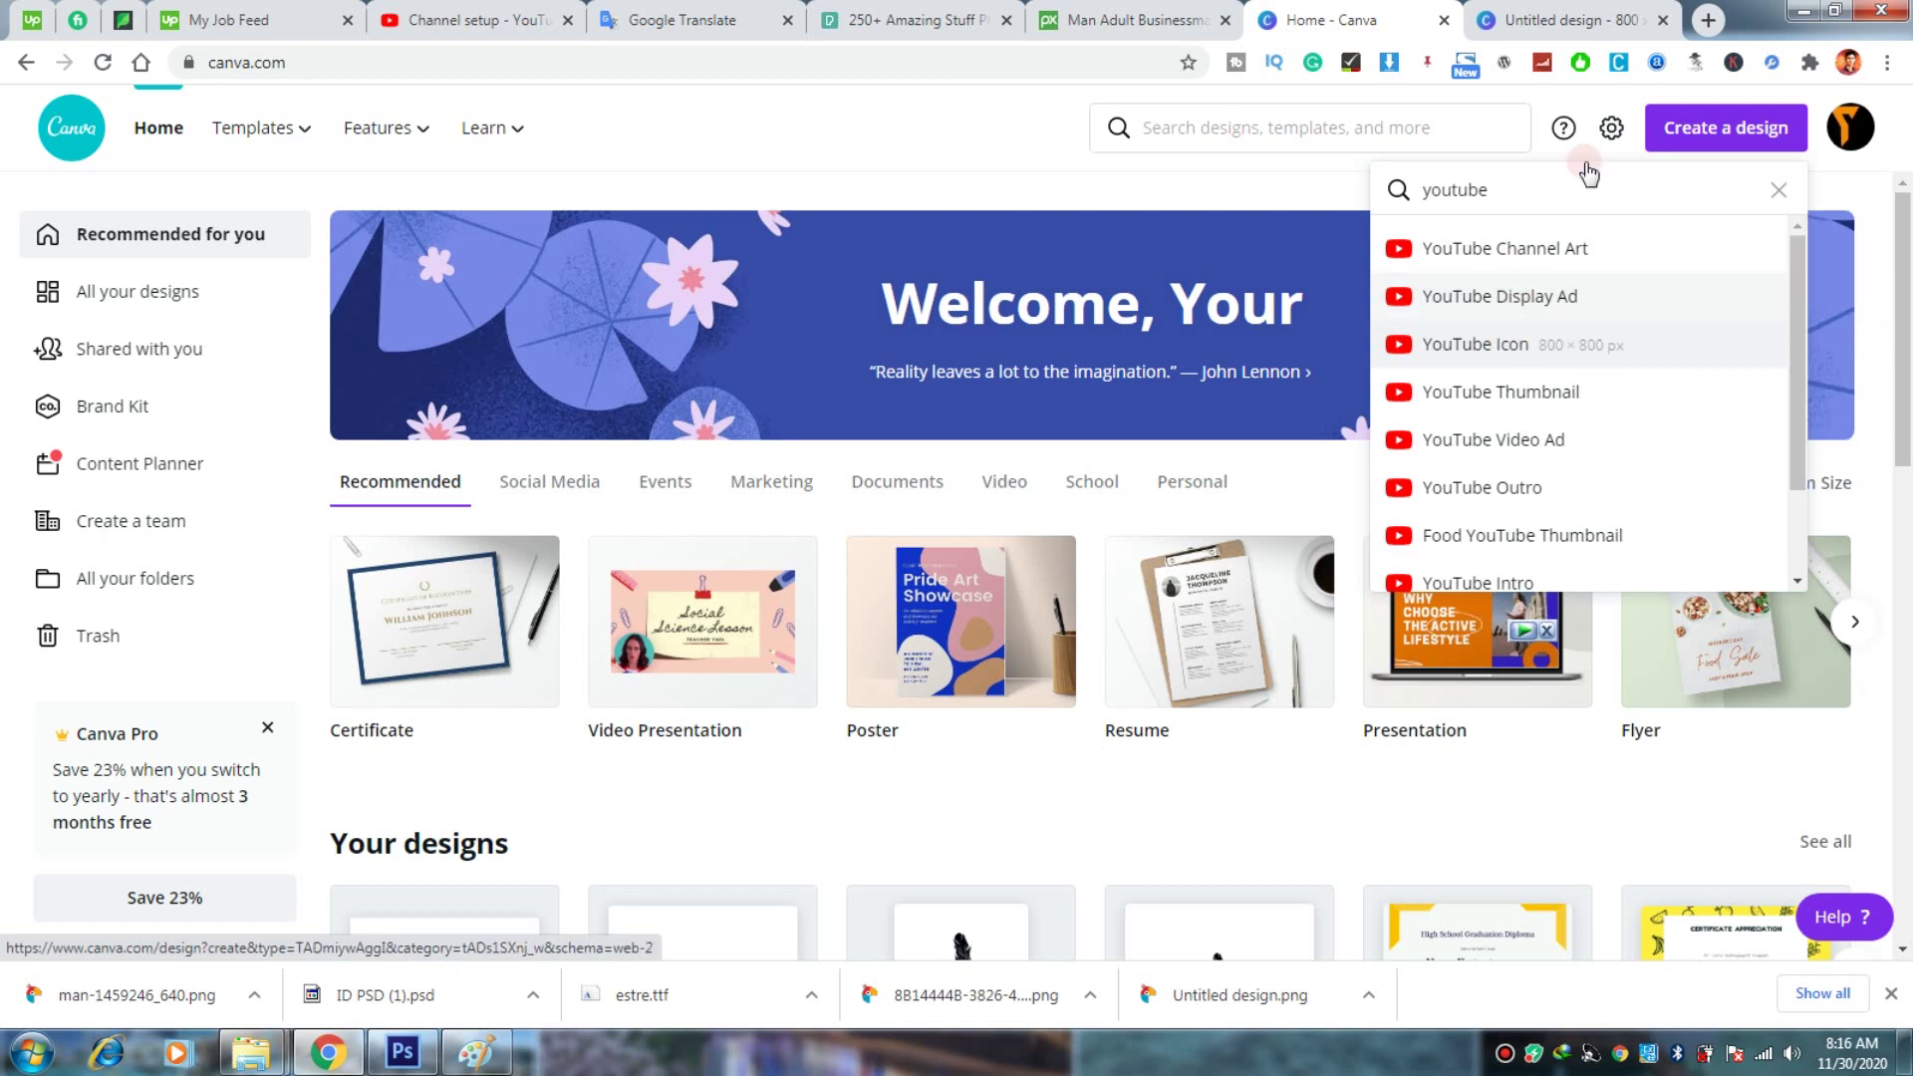
{"action": "left_click", "coordinate": [1560, 11]}
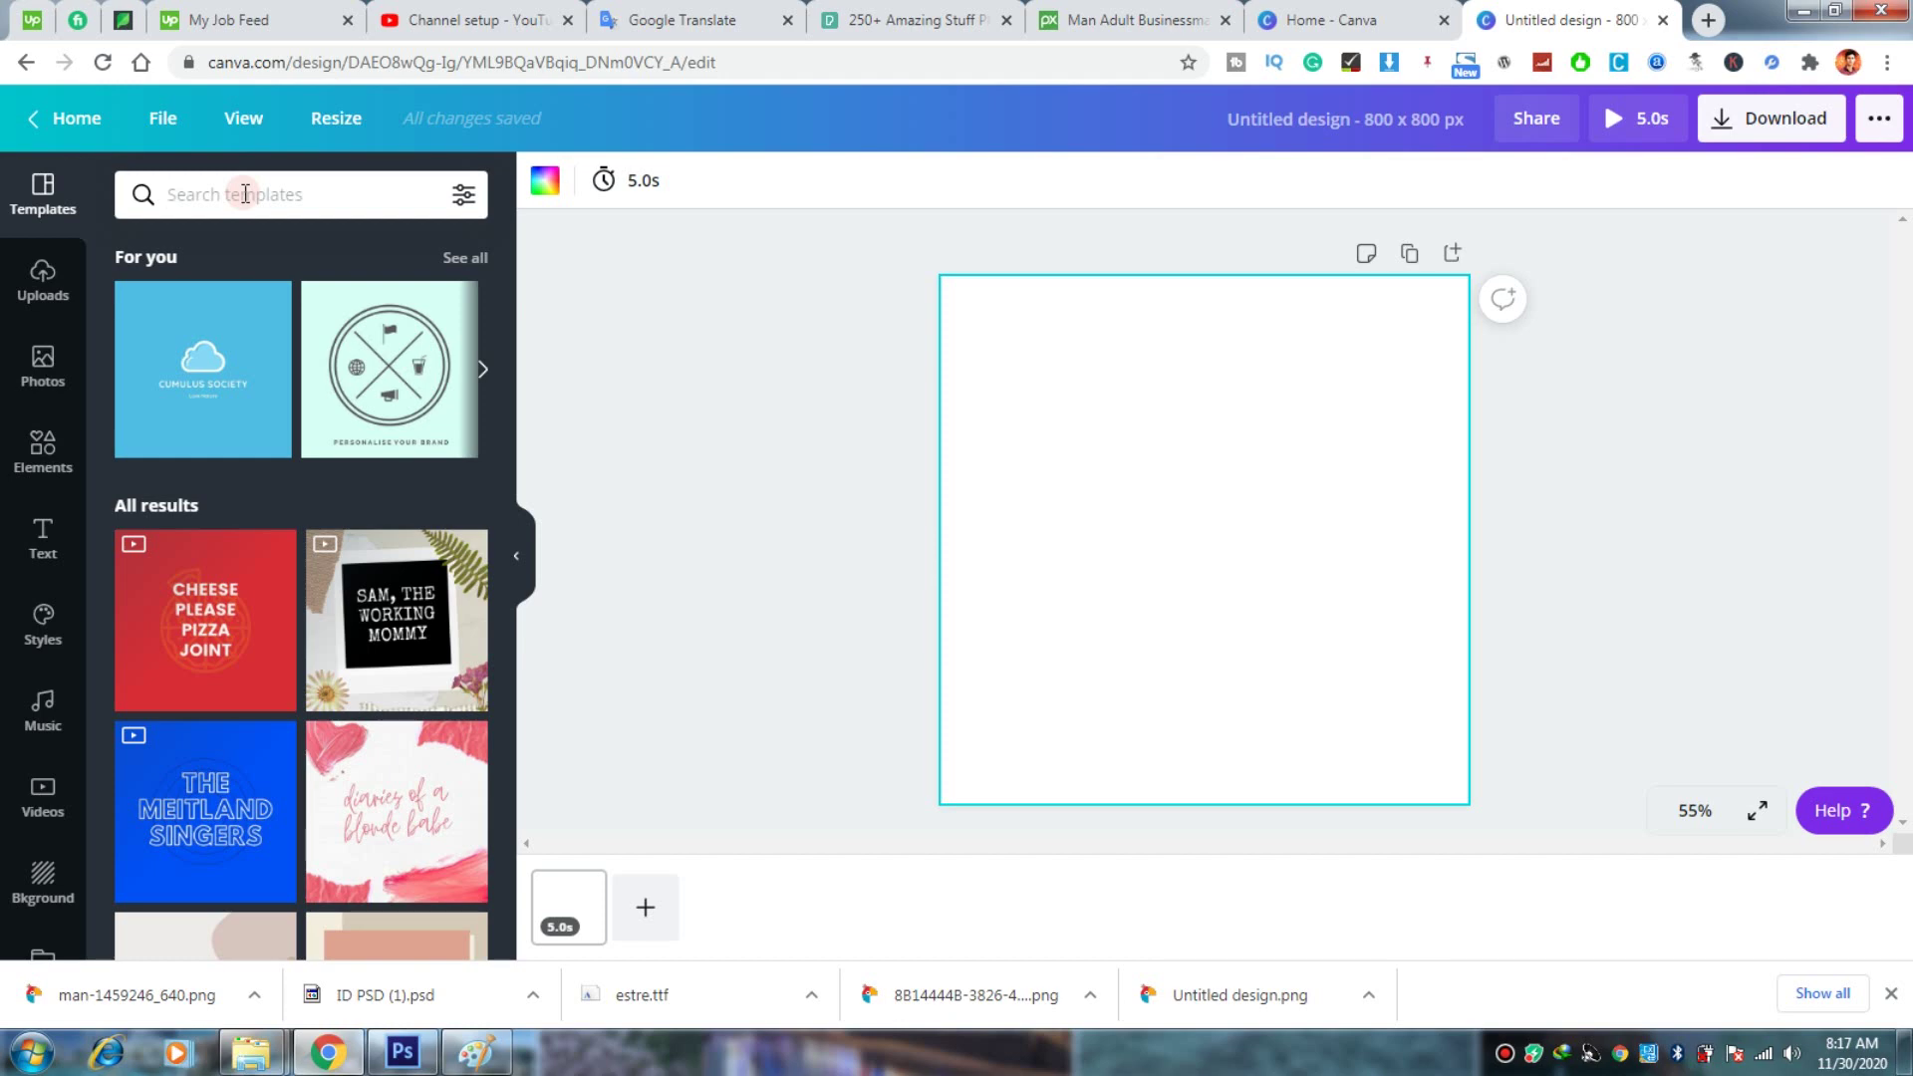
Step: Search the icon templates for "Entrepreneurship"
{"action": "type", "text": "Entrepreneur"}
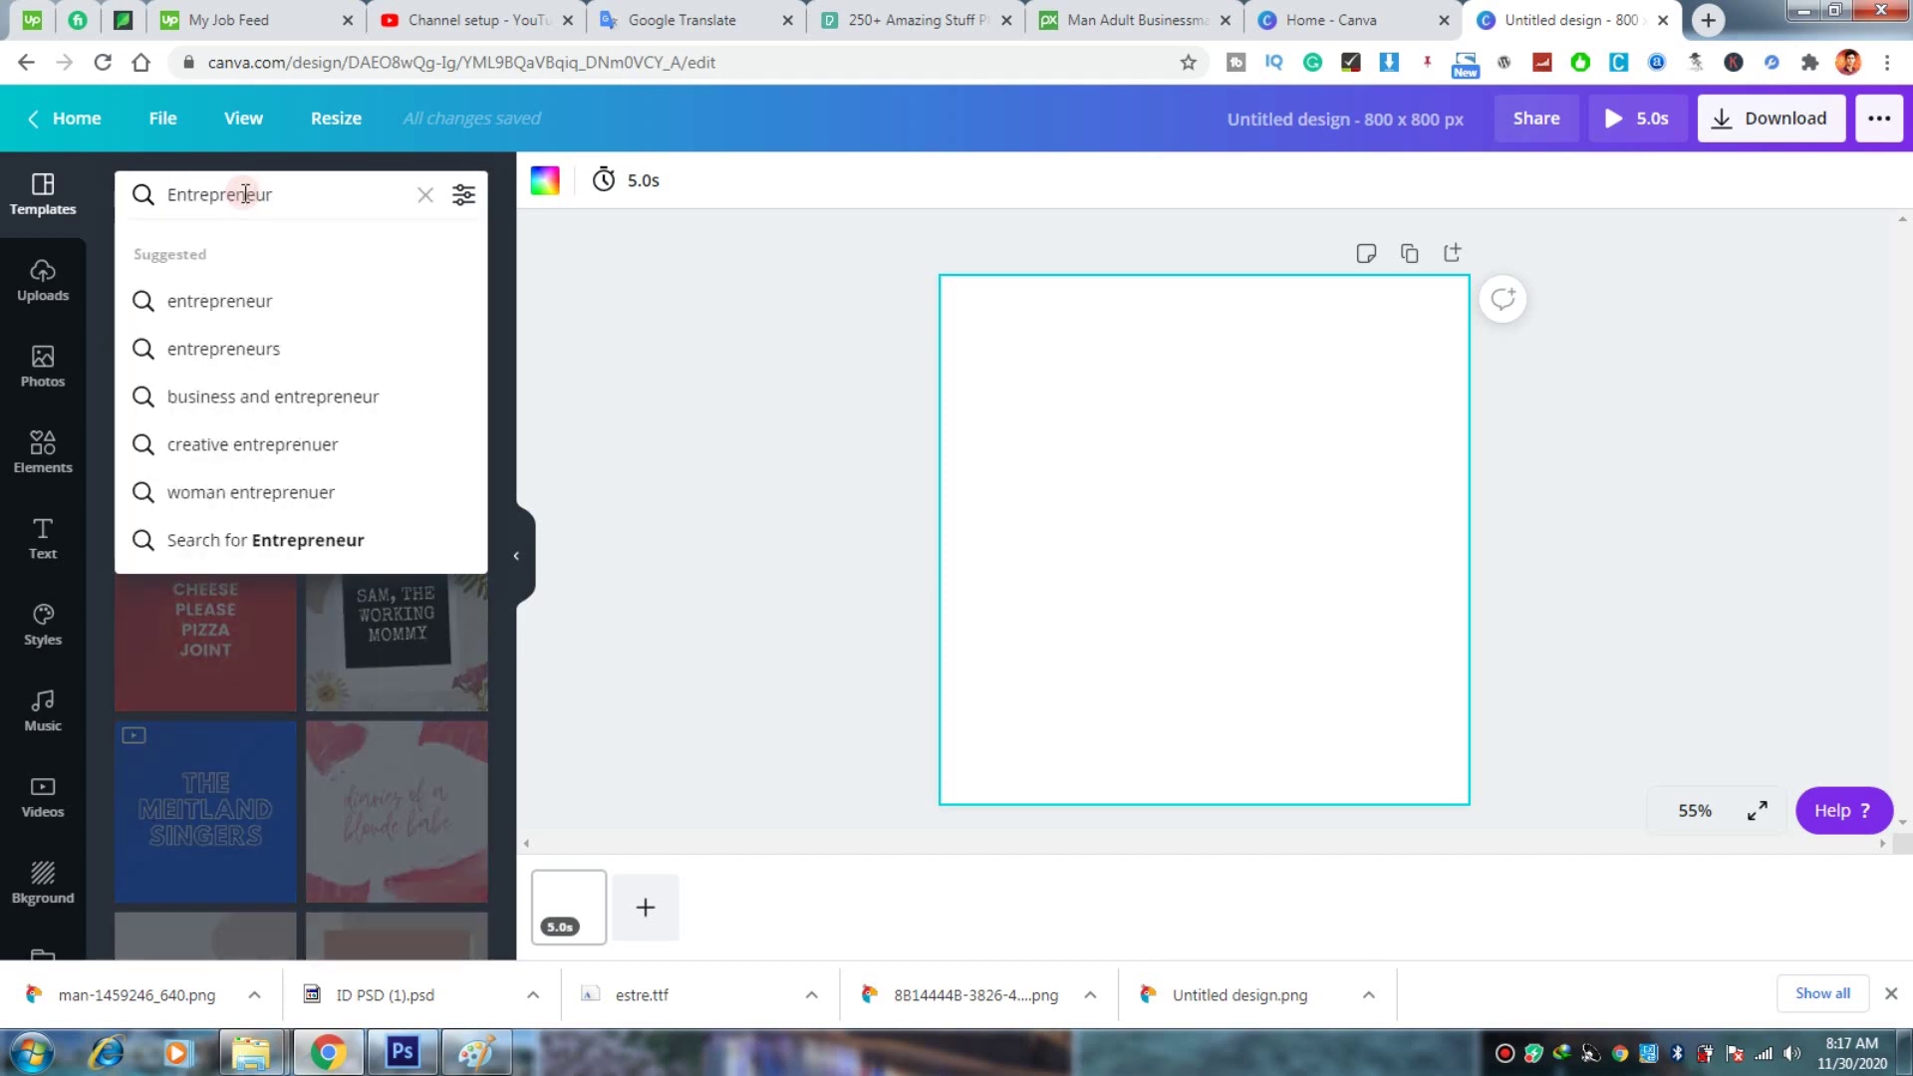
{"action": "type", "text": "ship"}
{"action": "key", "text": "Return"}
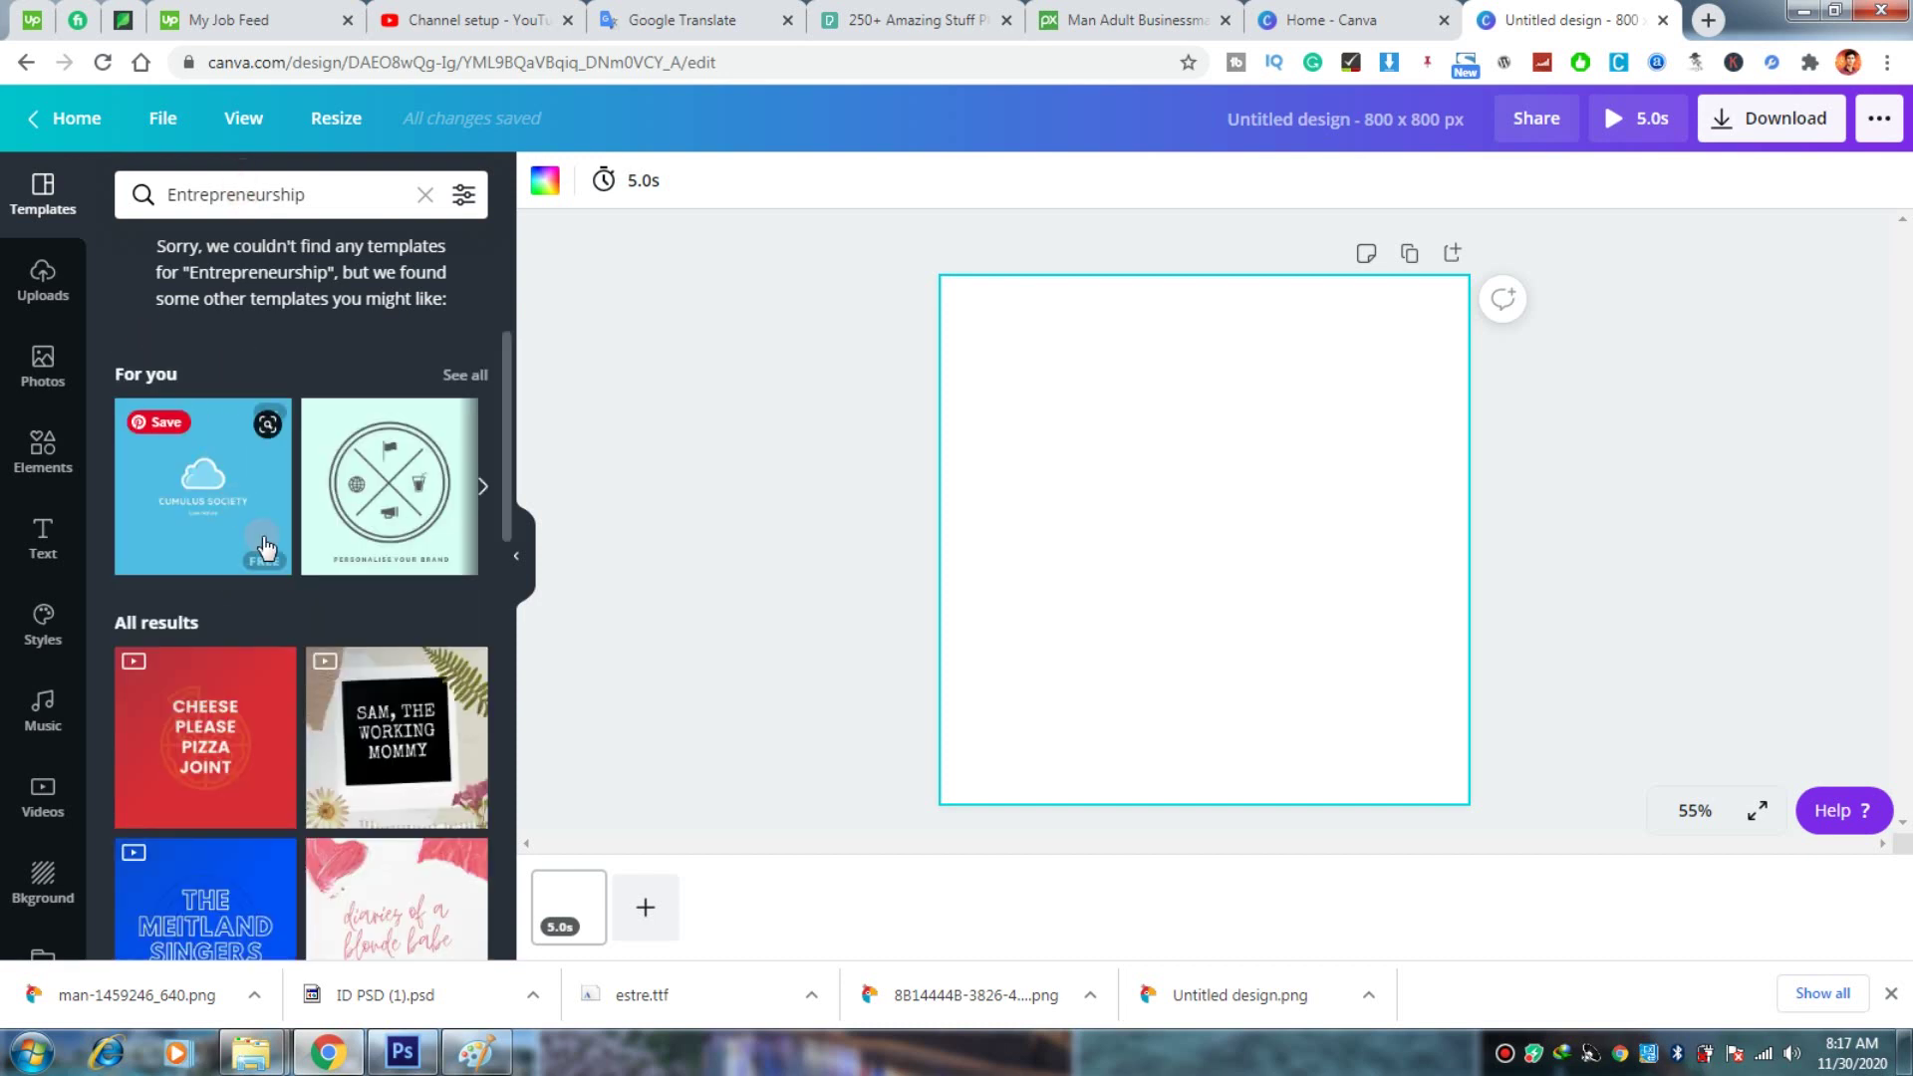
Step: Replace the template search with "freelancing" and run it
{"action": "left_click", "coordinate": [422, 196]}
{"action": "type", "text": "fre"}
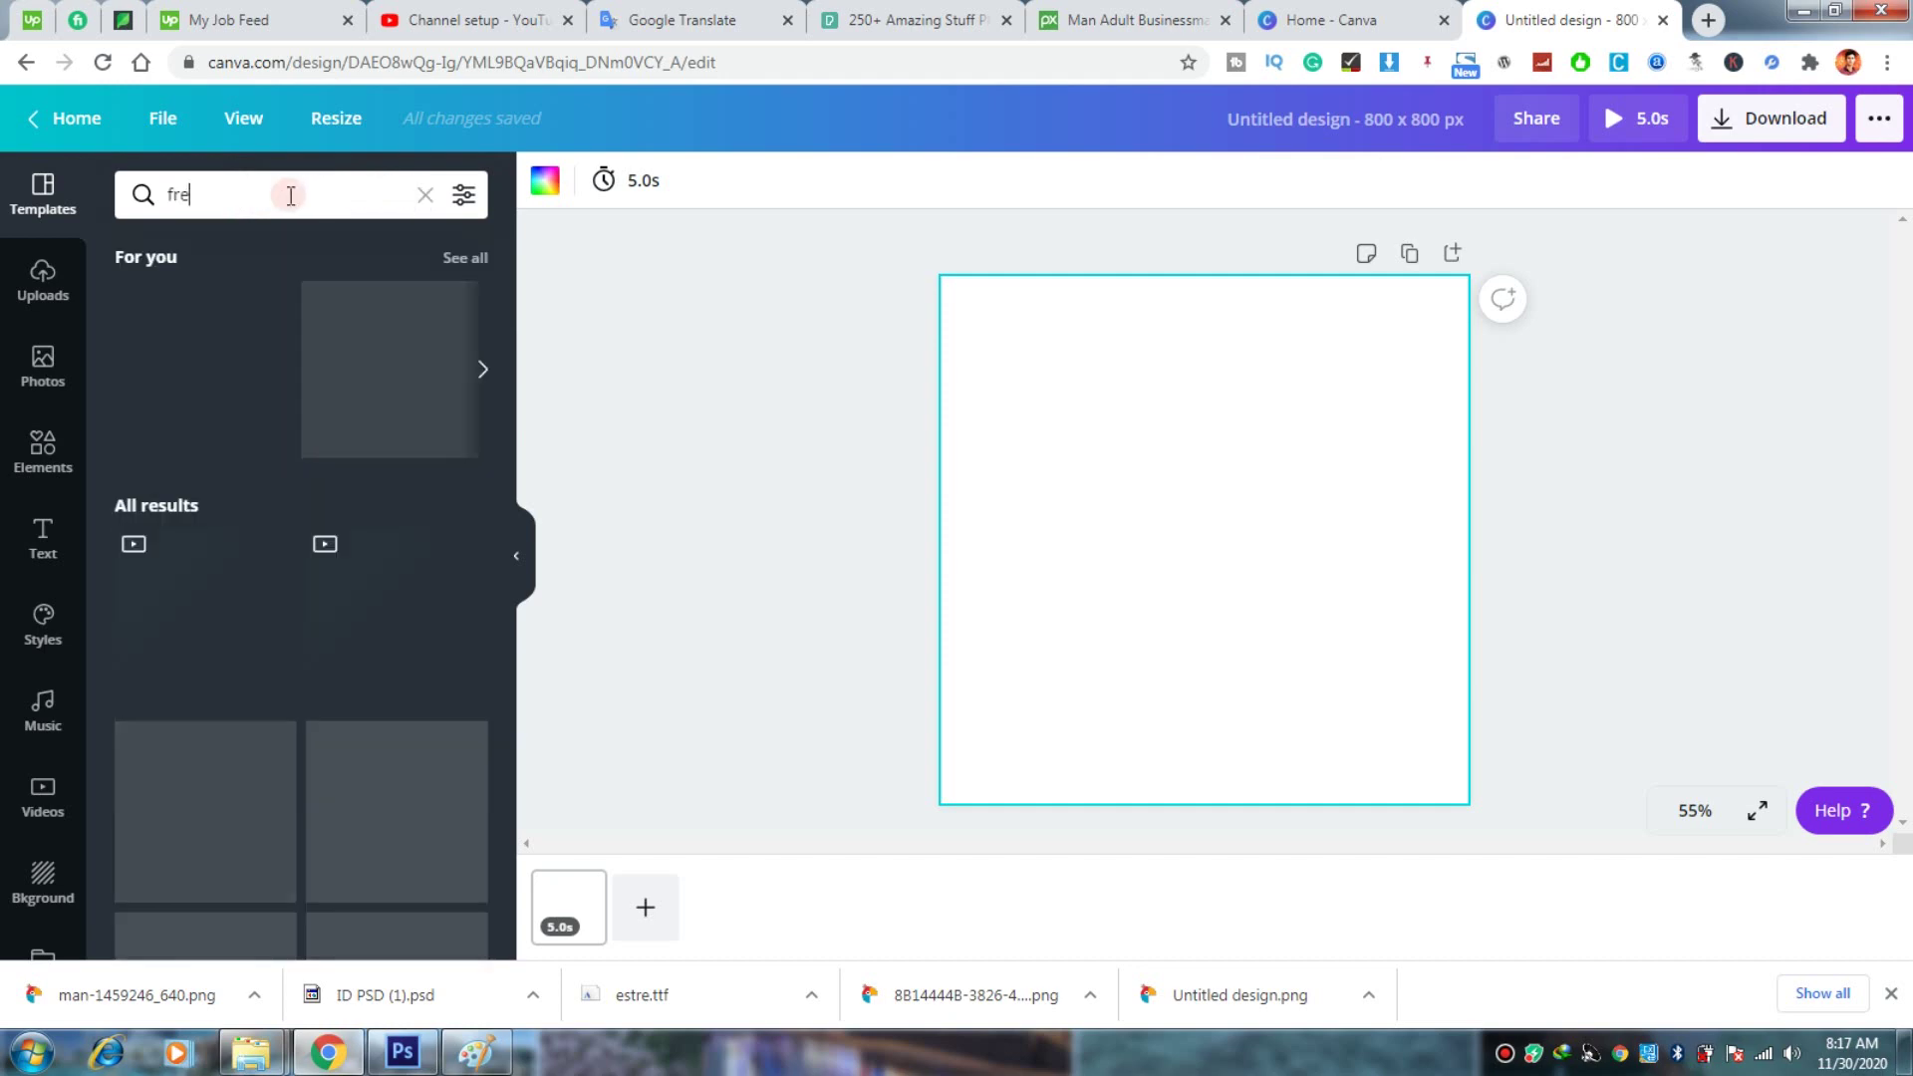
{"action": "type", "text": "elancing"}
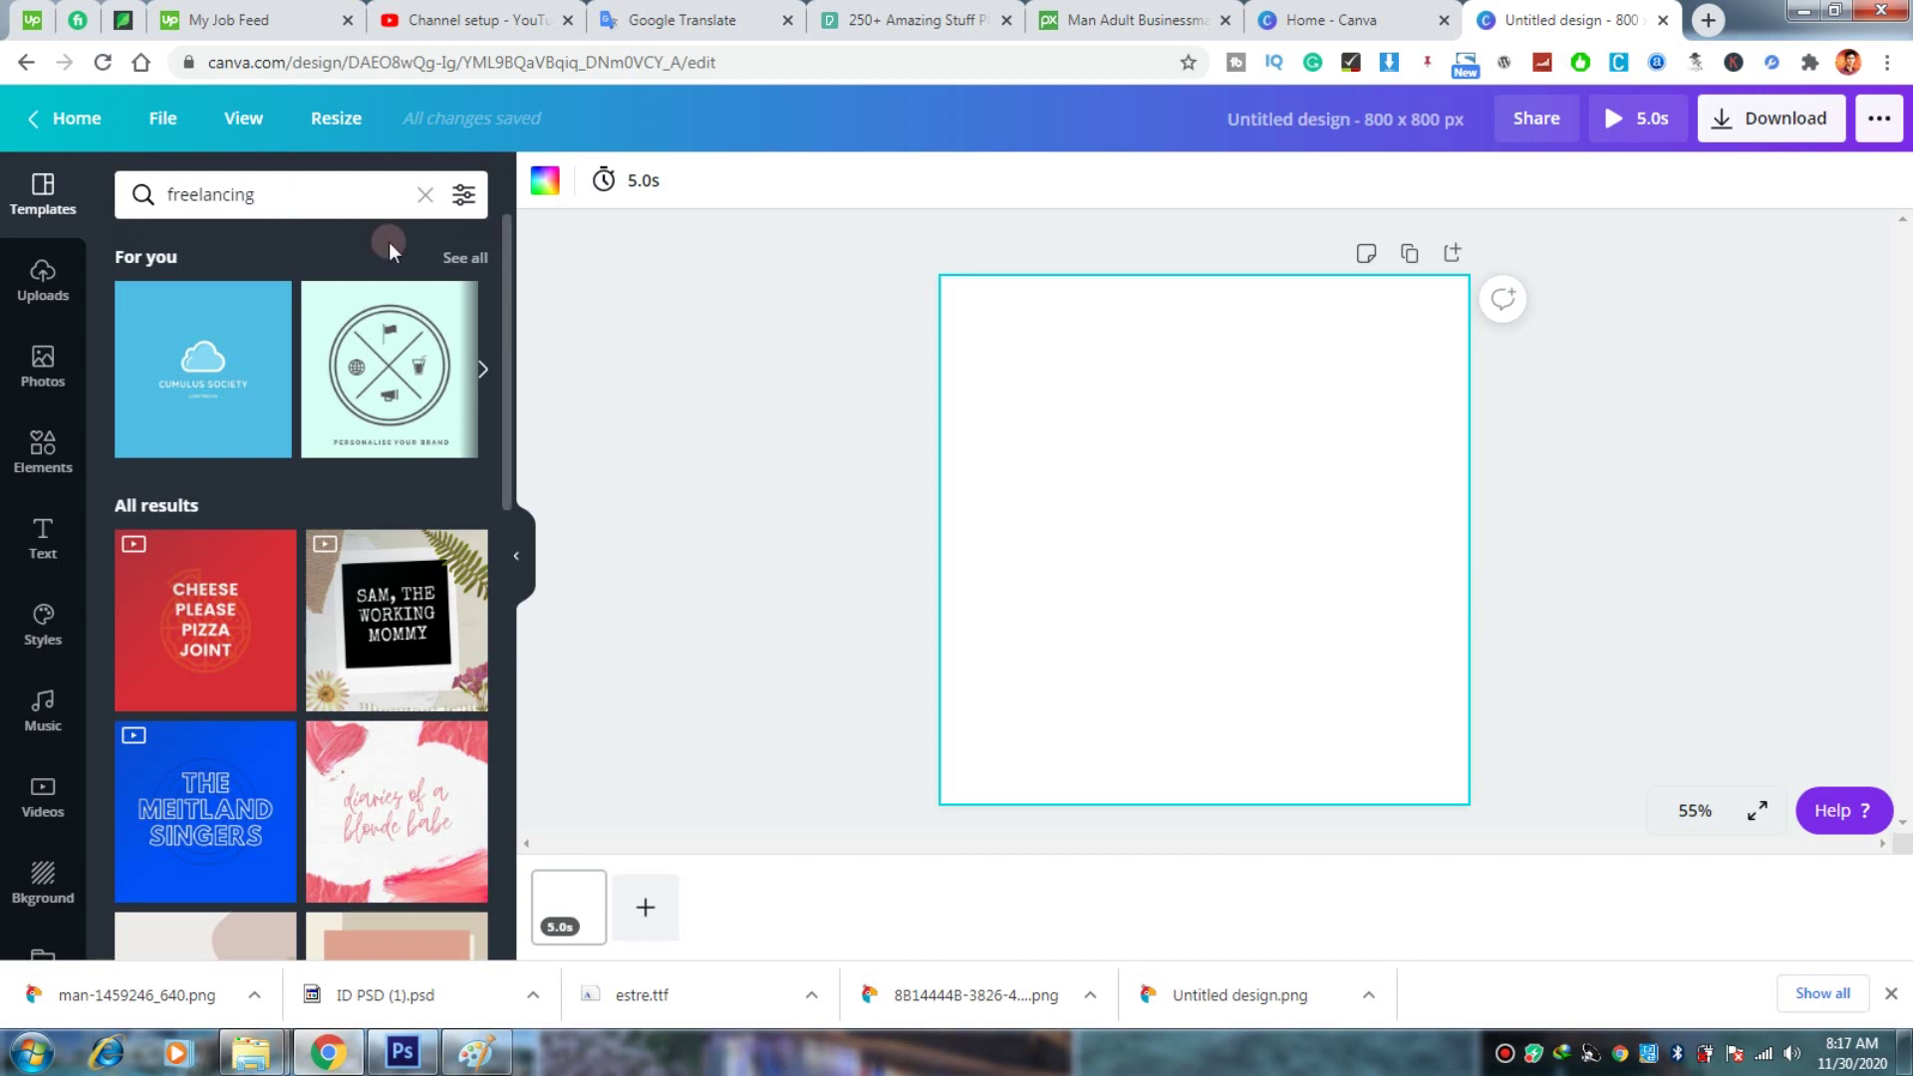
{"action": "key", "text": "Return"}
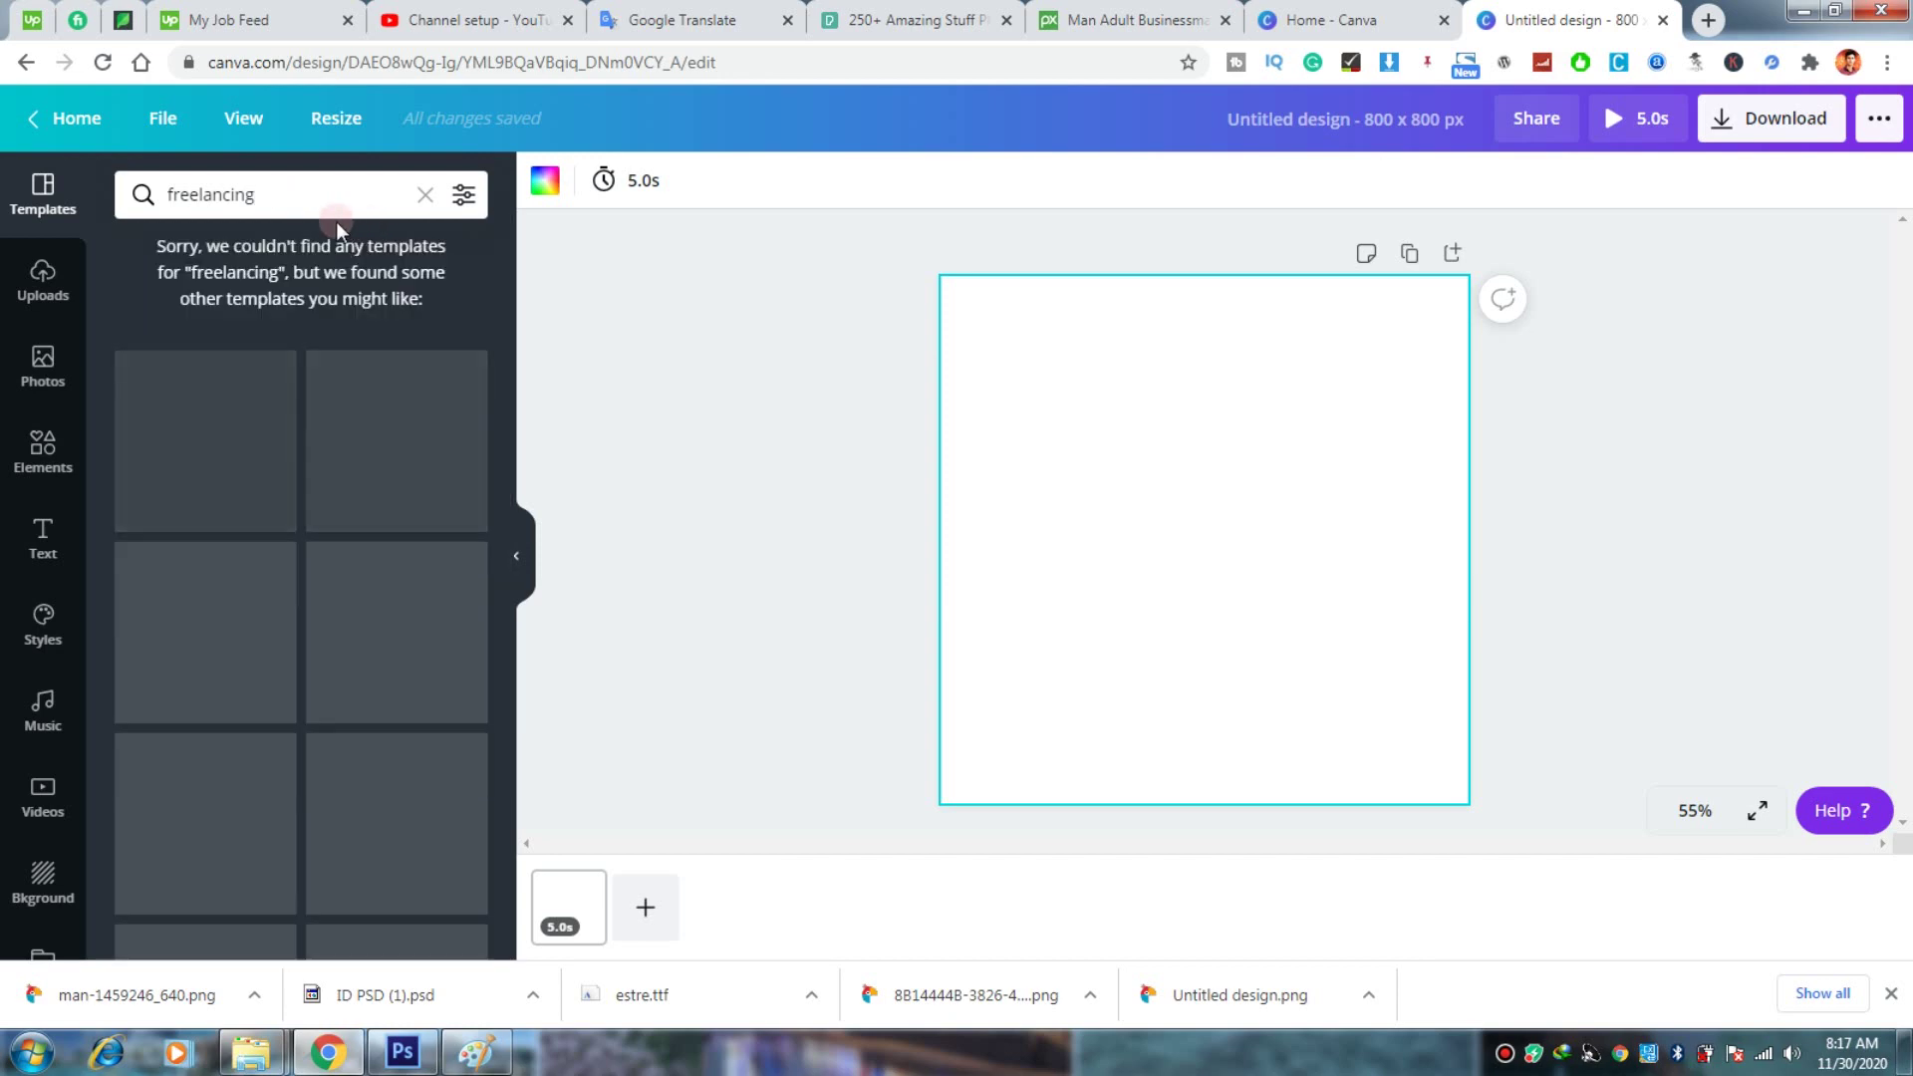
Step: Search the templates for "online" and look through the offered designs
{"action": "left_click", "coordinate": [264, 190]}
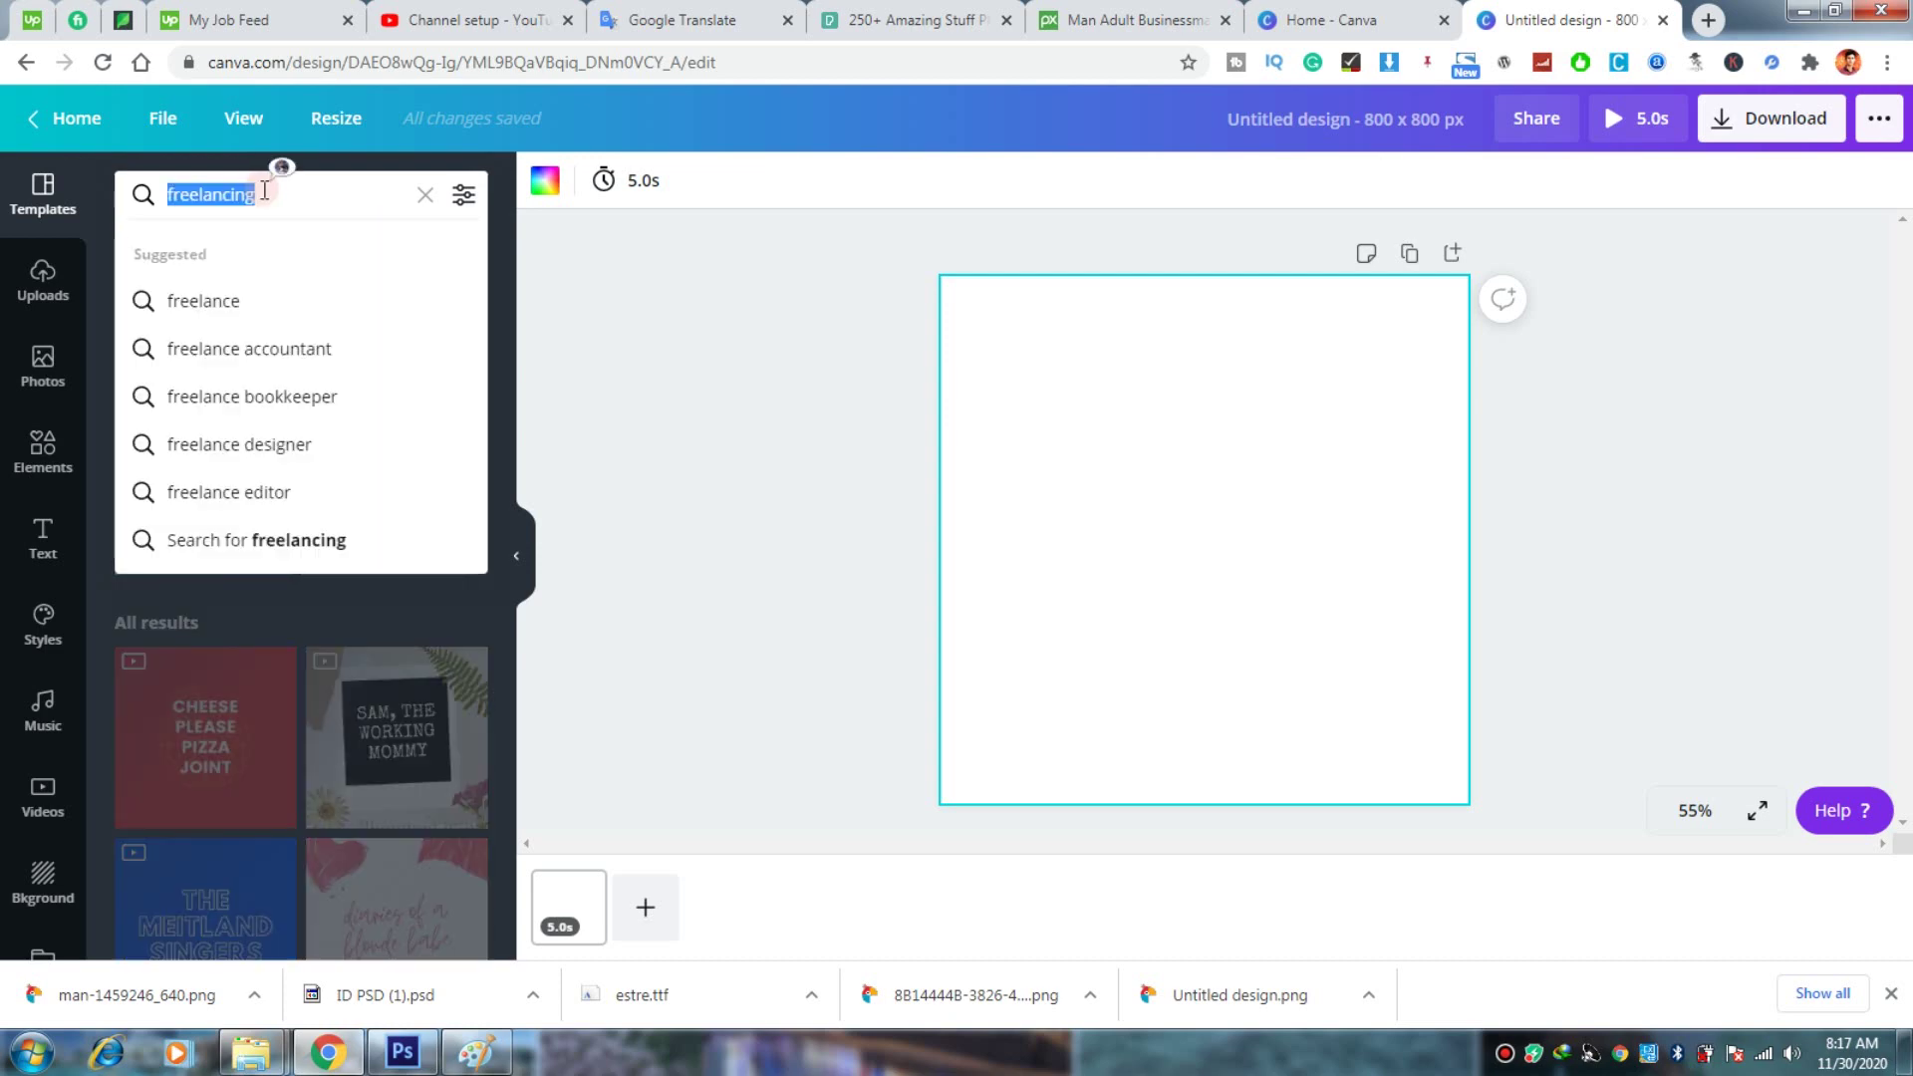
{"action": "key", "text": "BackSpace"}
{"action": "type", "text": "on"}
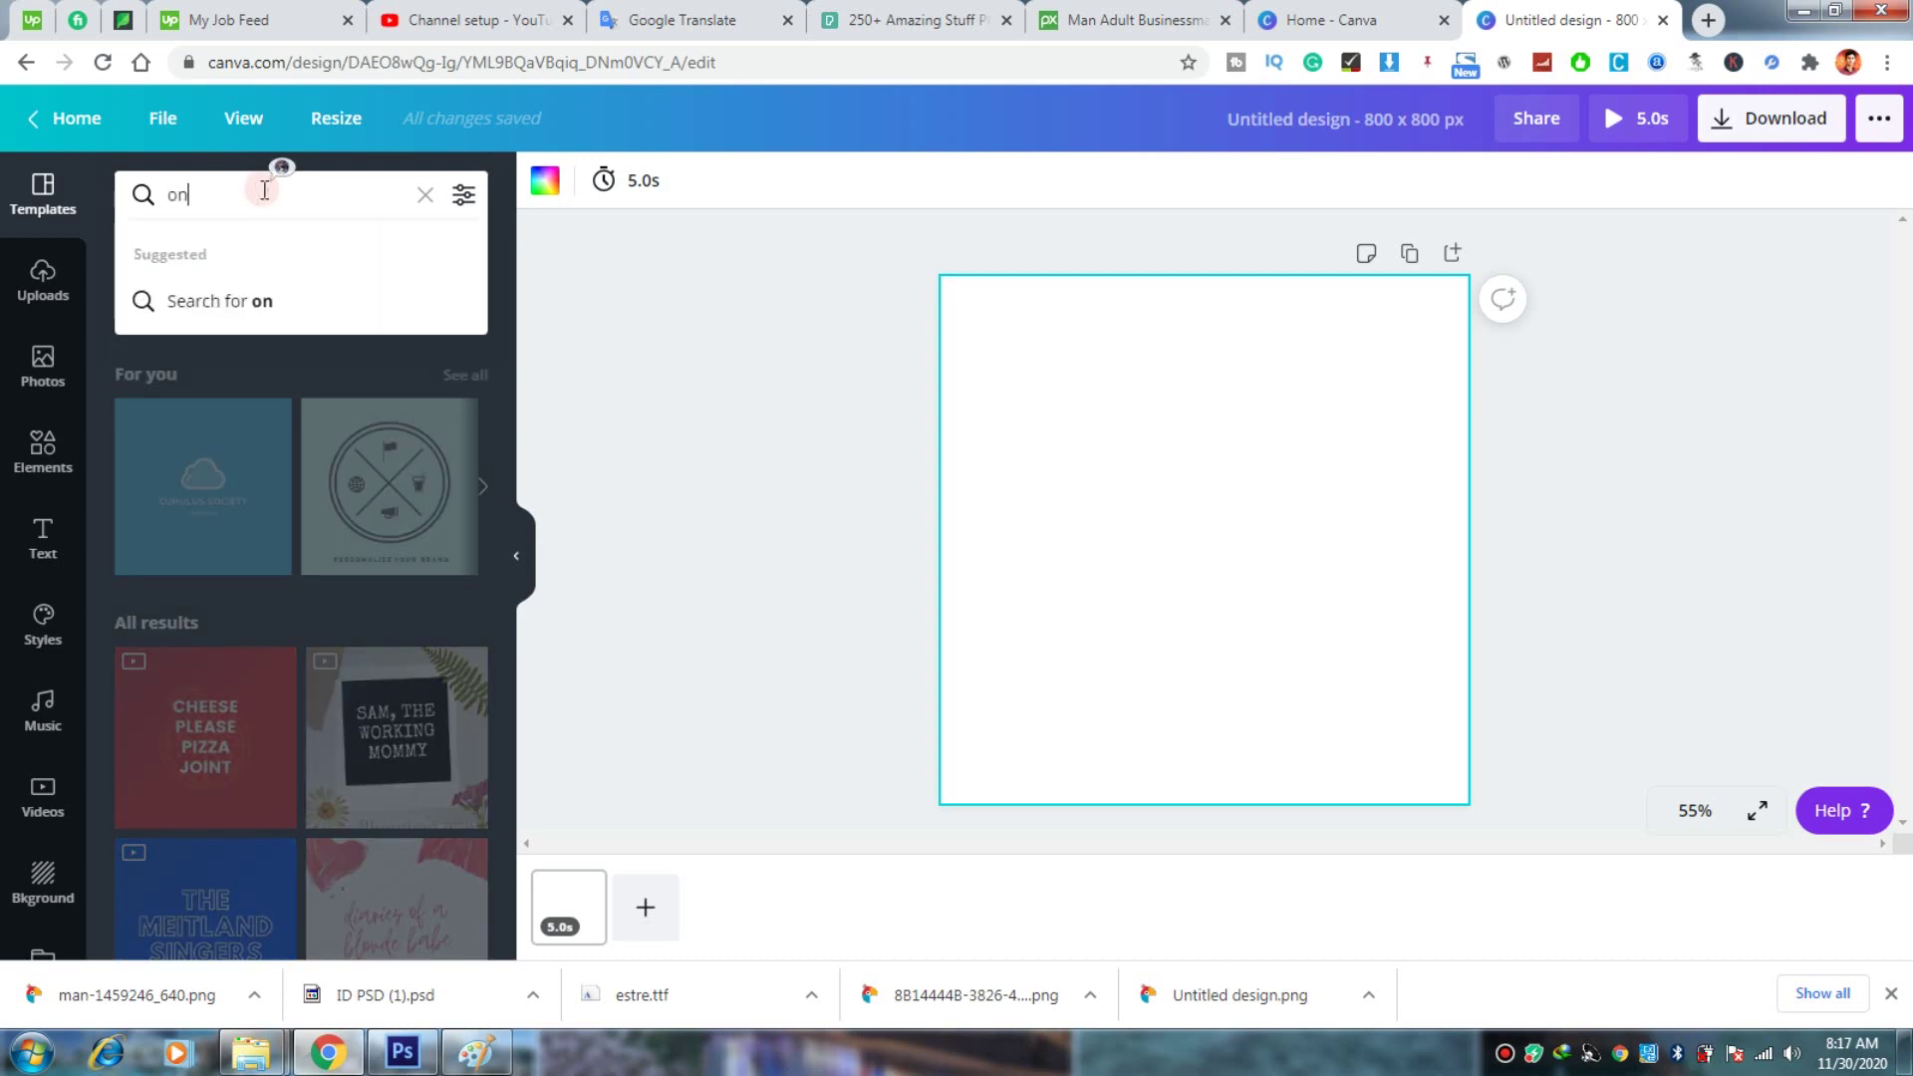
{"action": "type", "text": "line"}
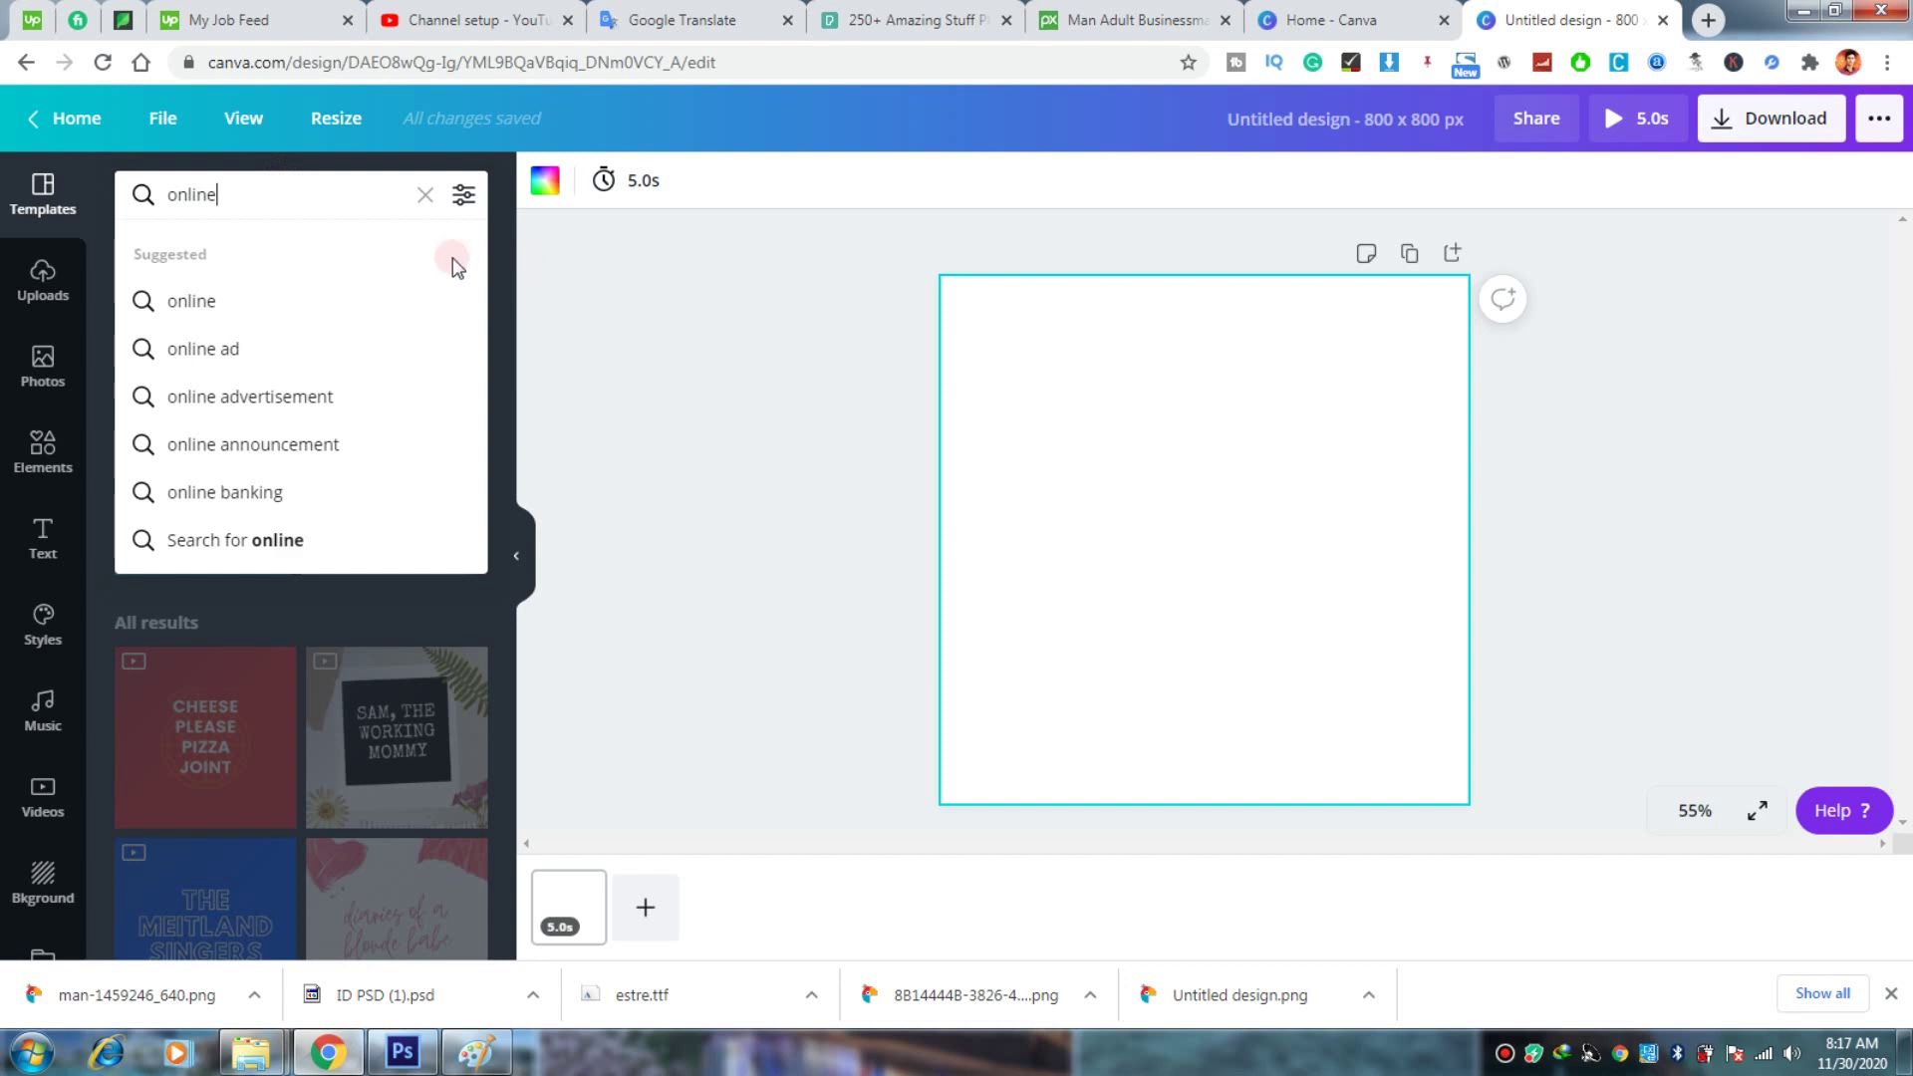
{"action": "left_click", "coordinate": [228, 531]}
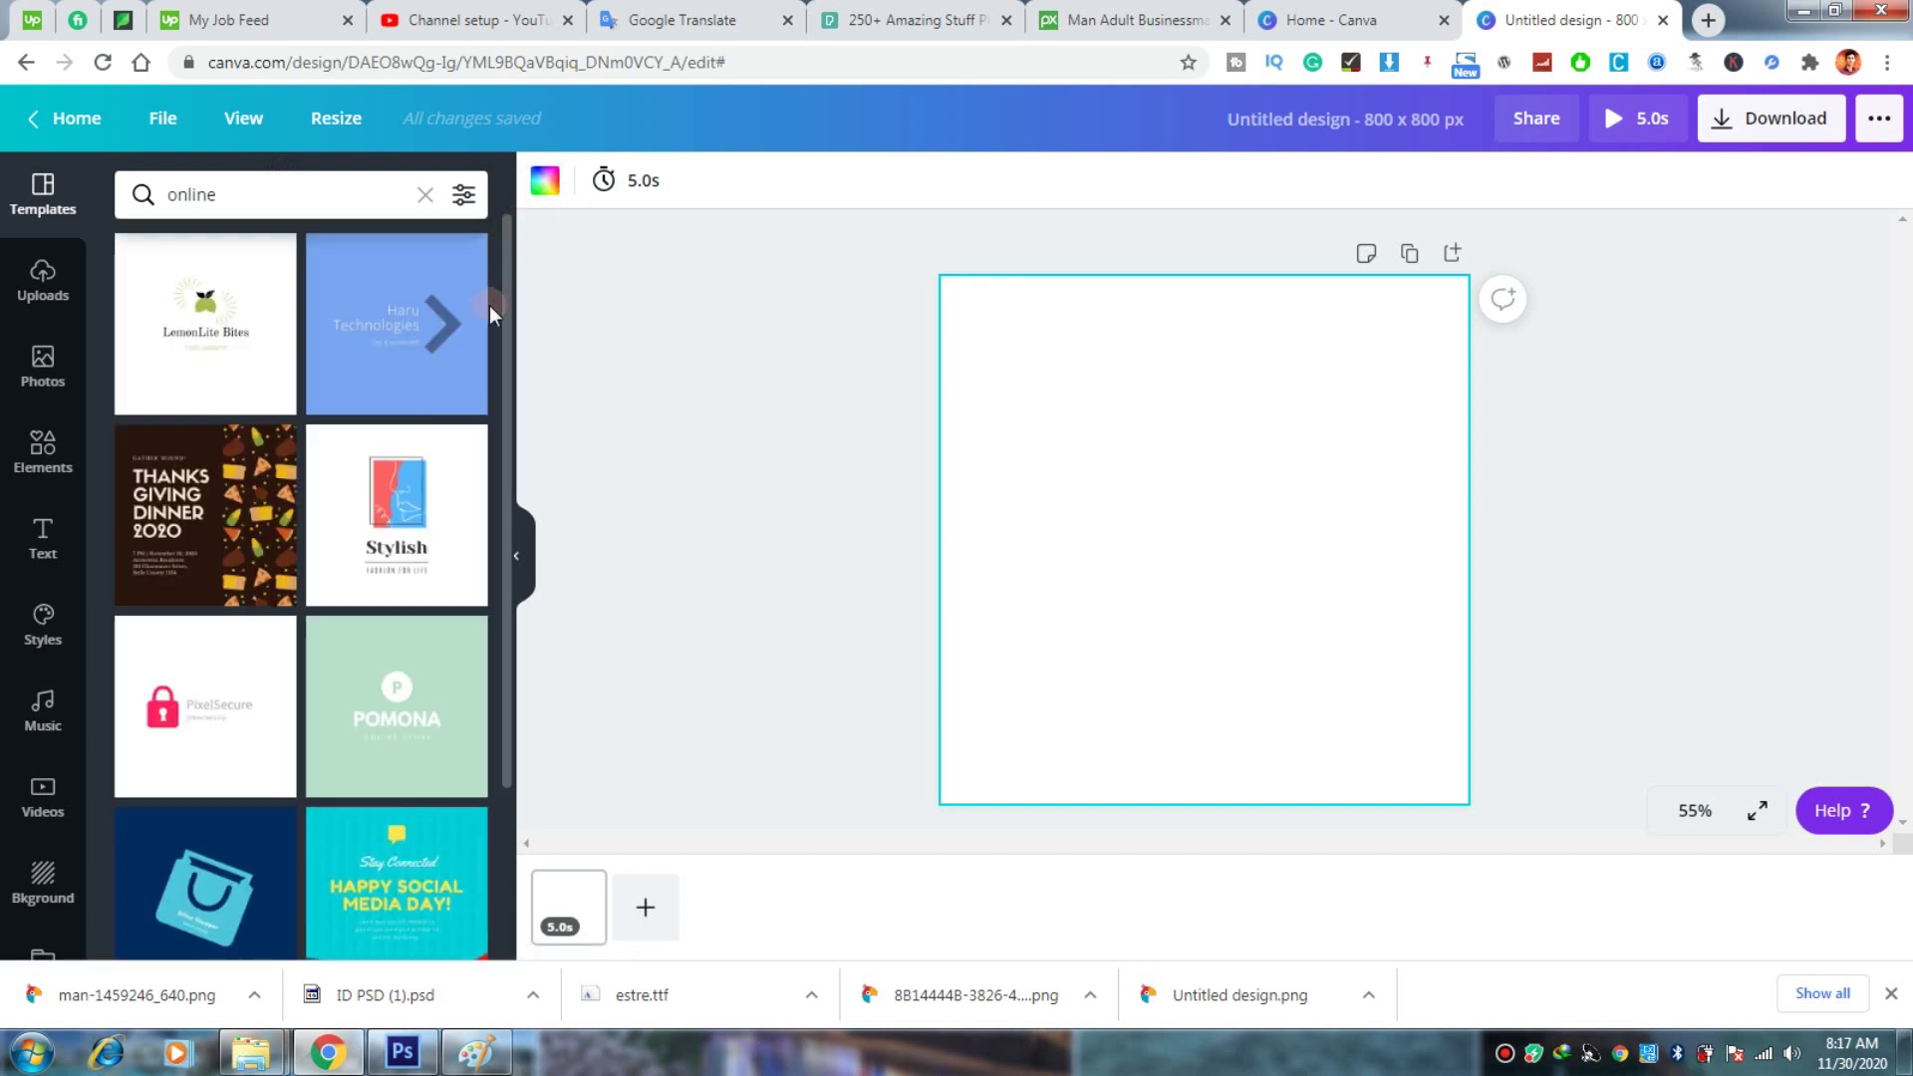
{"action": "scroll", "coordinate": [232, 523], "scroll_direction": "down", "scroll_amount": 3}
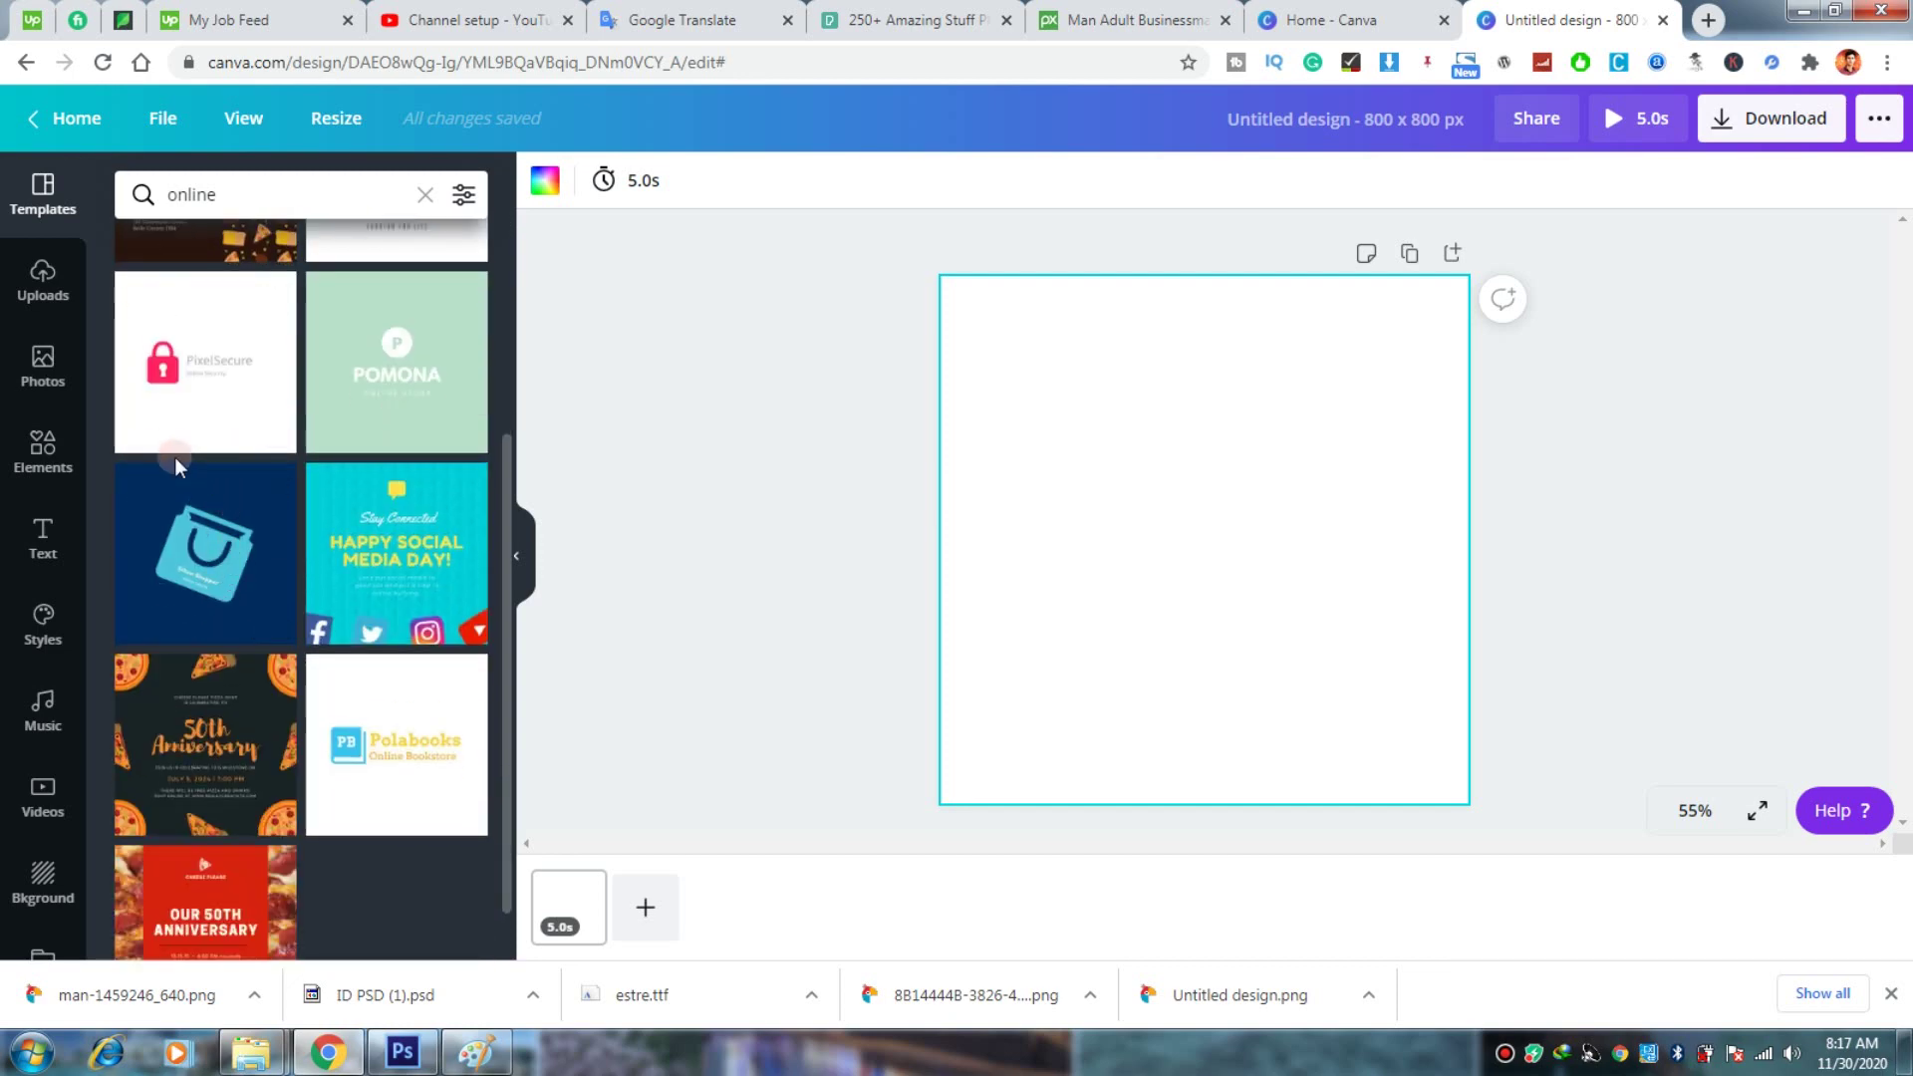
{"action": "scroll", "coordinate": [196, 518], "scroll_direction": "down", "scroll_amount": 1}
{"action": "scroll", "coordinate": [180, 428], "scroll_direction": "up", "scroll_amount": 4}
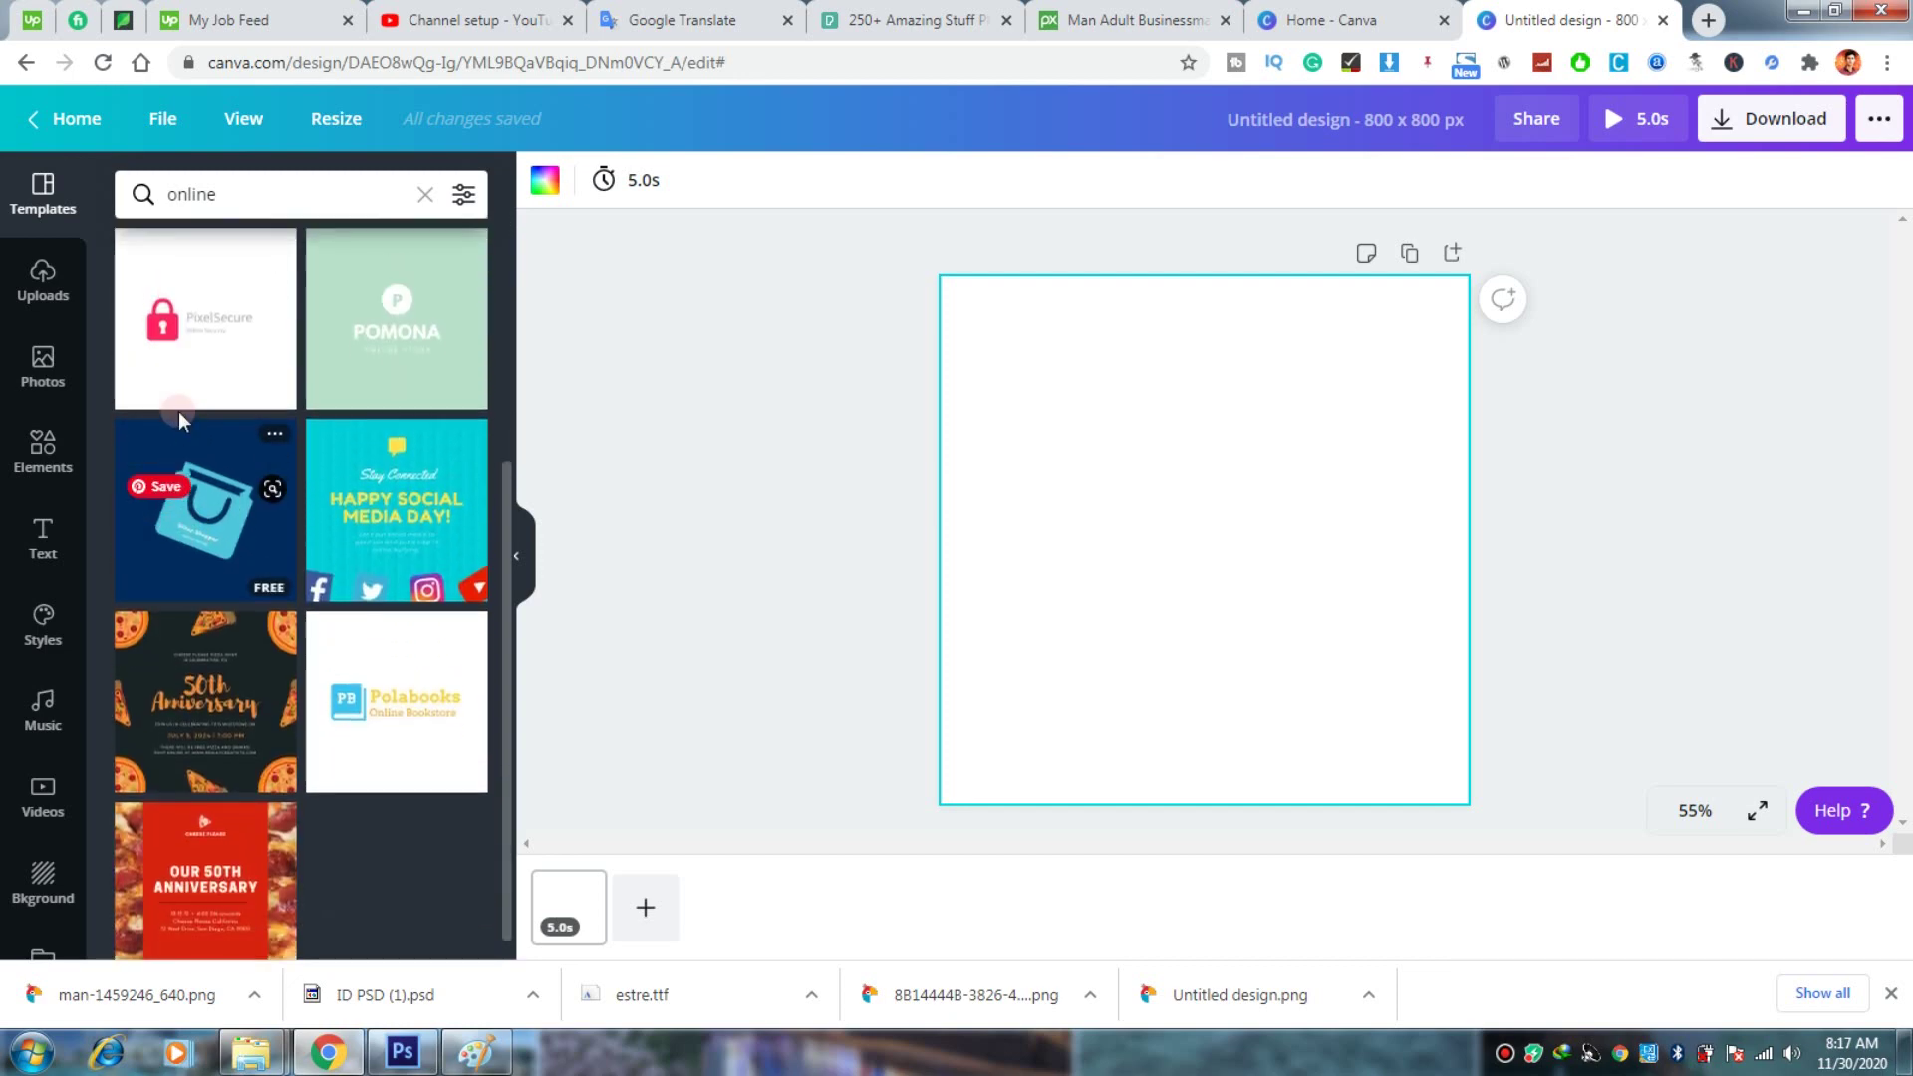
Step: Clear the template search and apply the free "Moms of Fairhill" circle template to the blank page
{"action": "left_click", "coordinate": [257, 185]}
{"action": "key", "text": "BackSpace"}
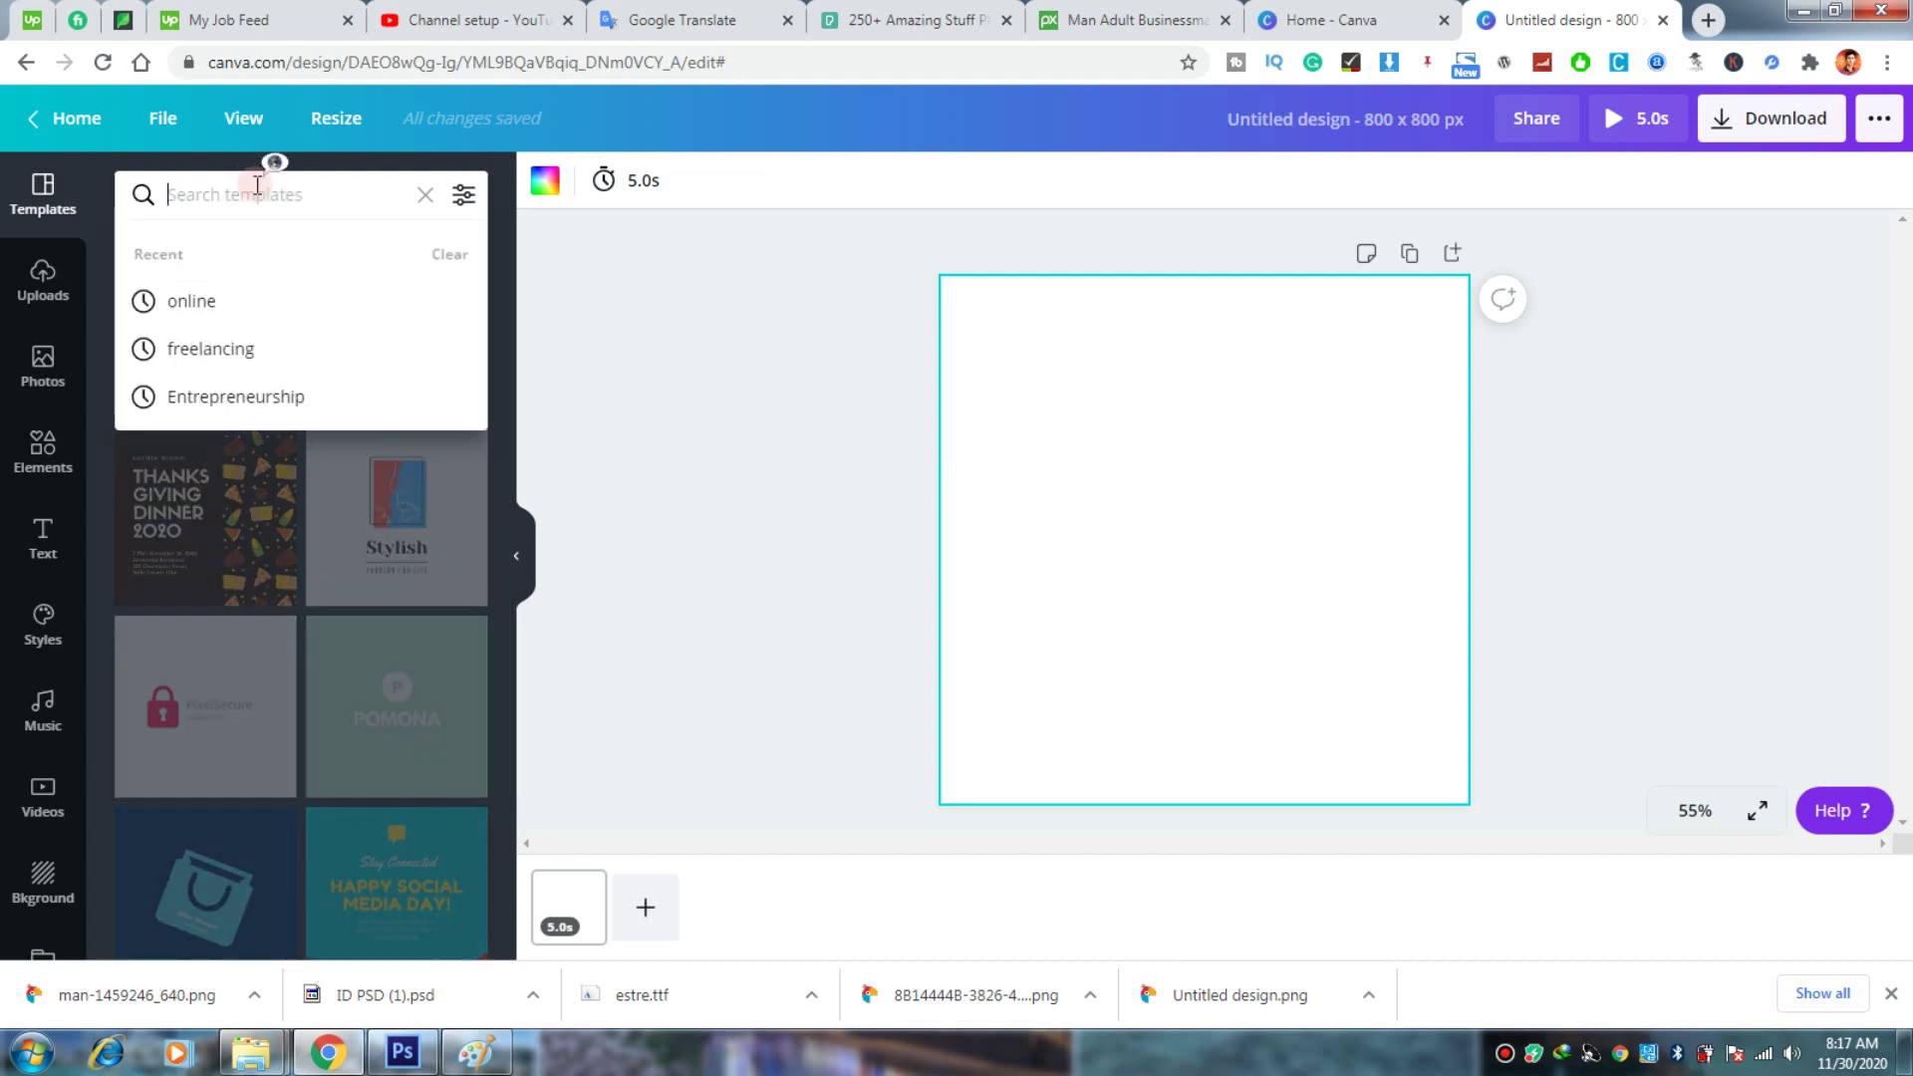
{"action": "left_click", "coordinate": [425, 195]}
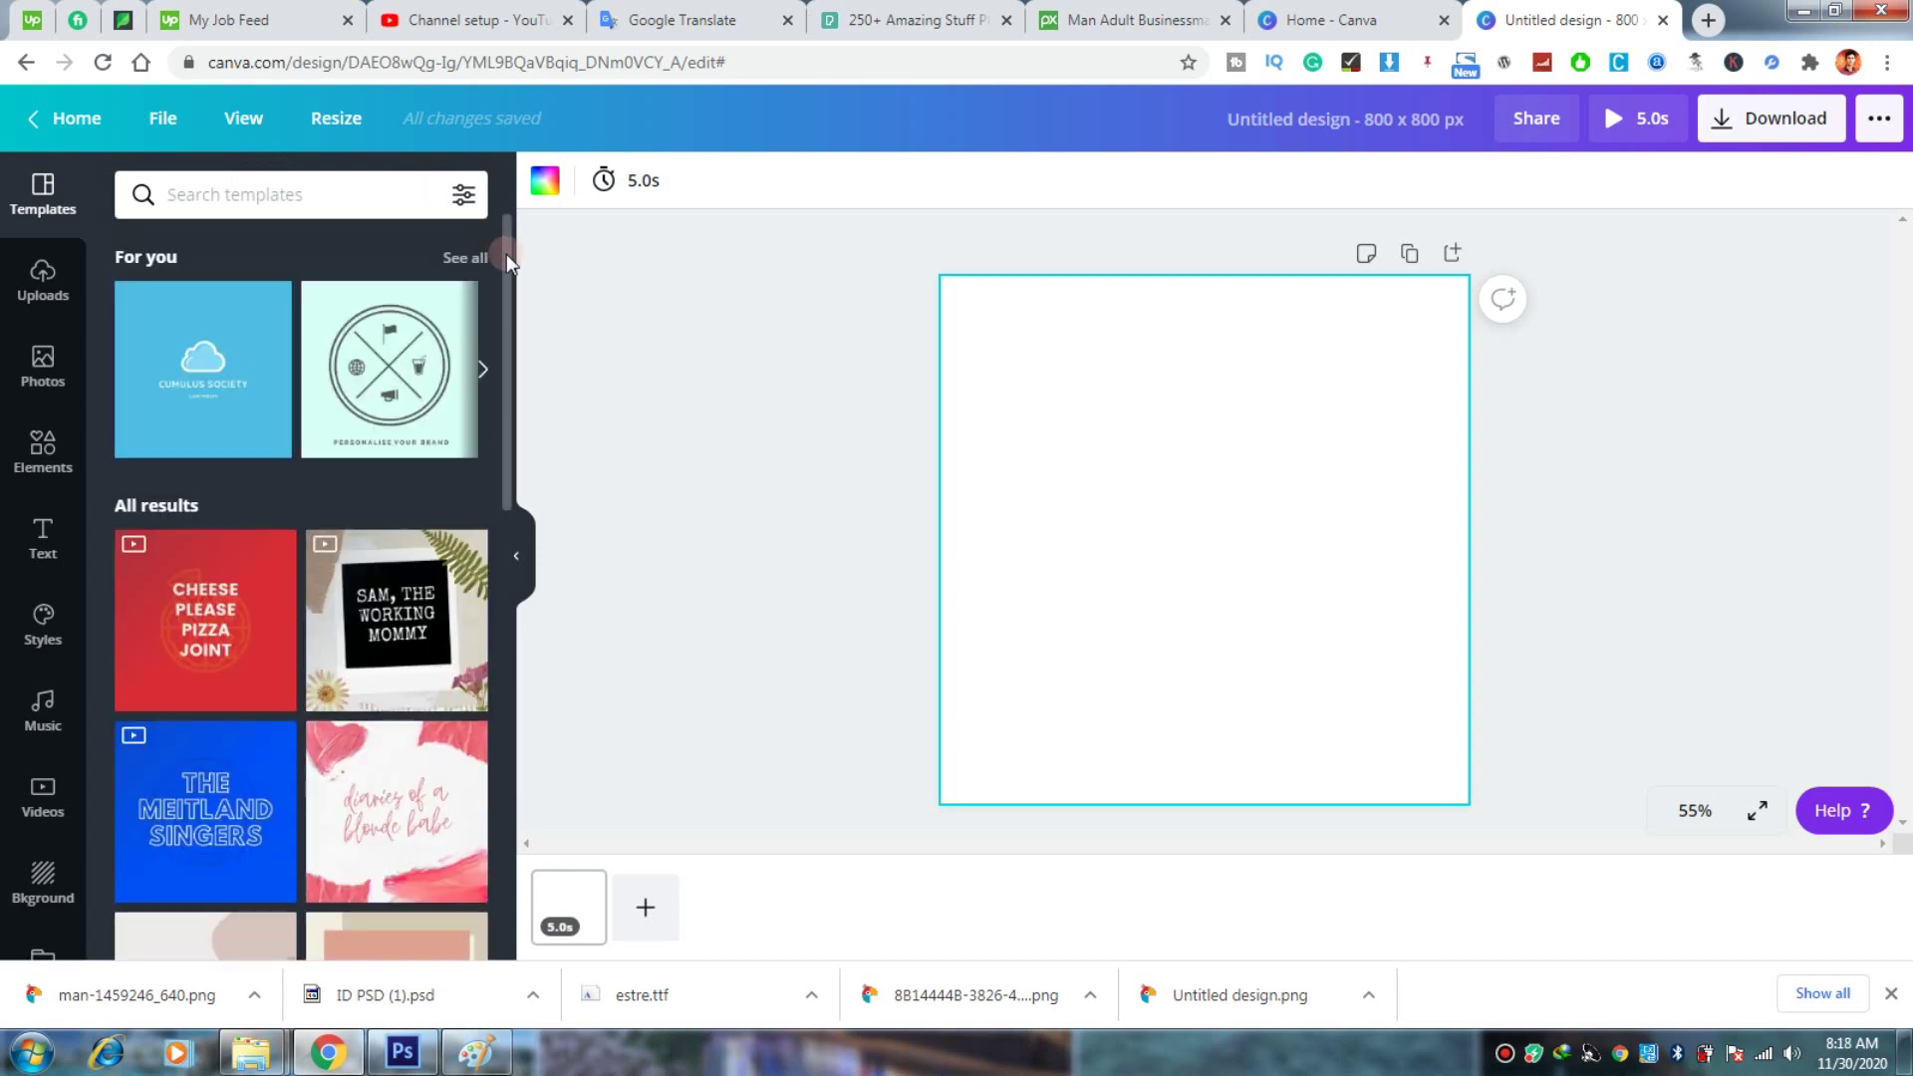
{"action": "left_click_drag", "start_coordinate": [506, 254], "coordinate": [506, 480]}
{"action": "scroll", "coordinate": [247, 598], "scroll_direction": "down", "scroll_amount": 4}
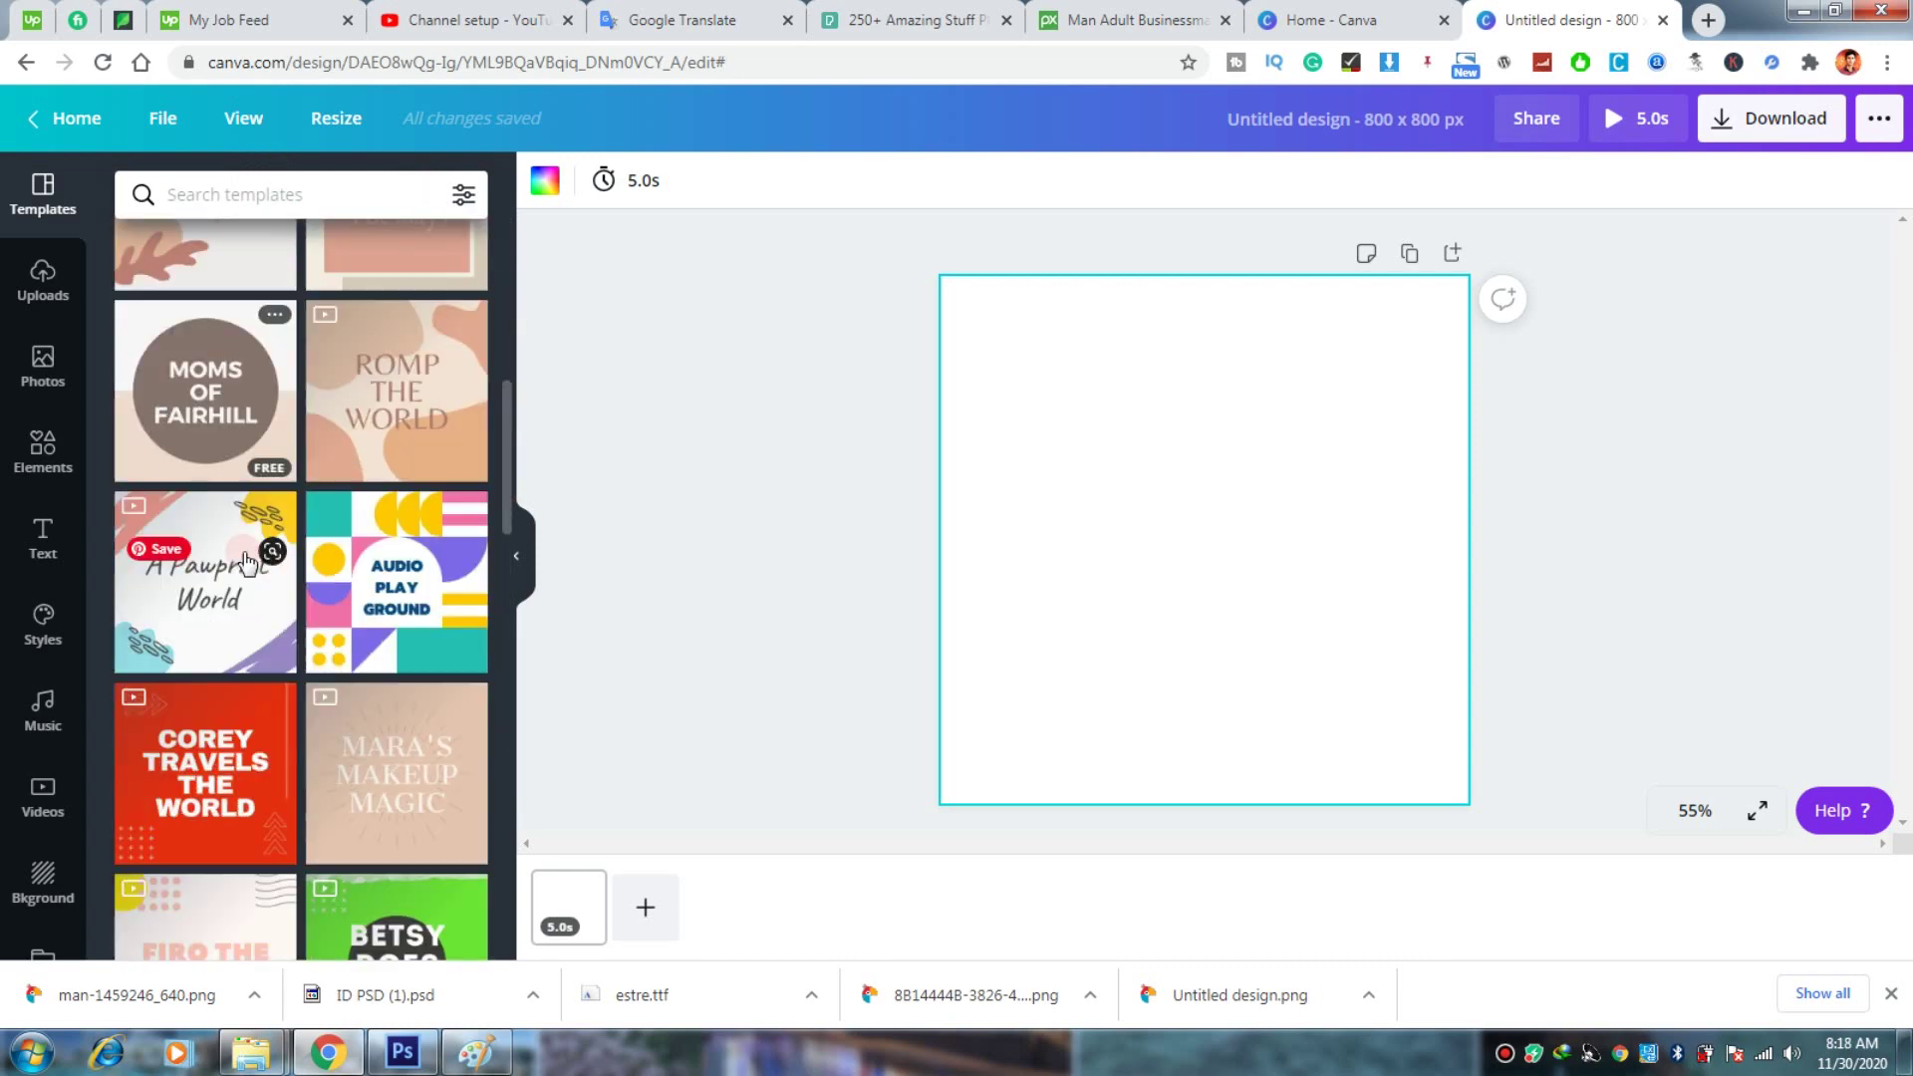
{"action": "scroll", "coordinate": [215, 548], "scroll_direction": "up", "scroll_amount": 3}
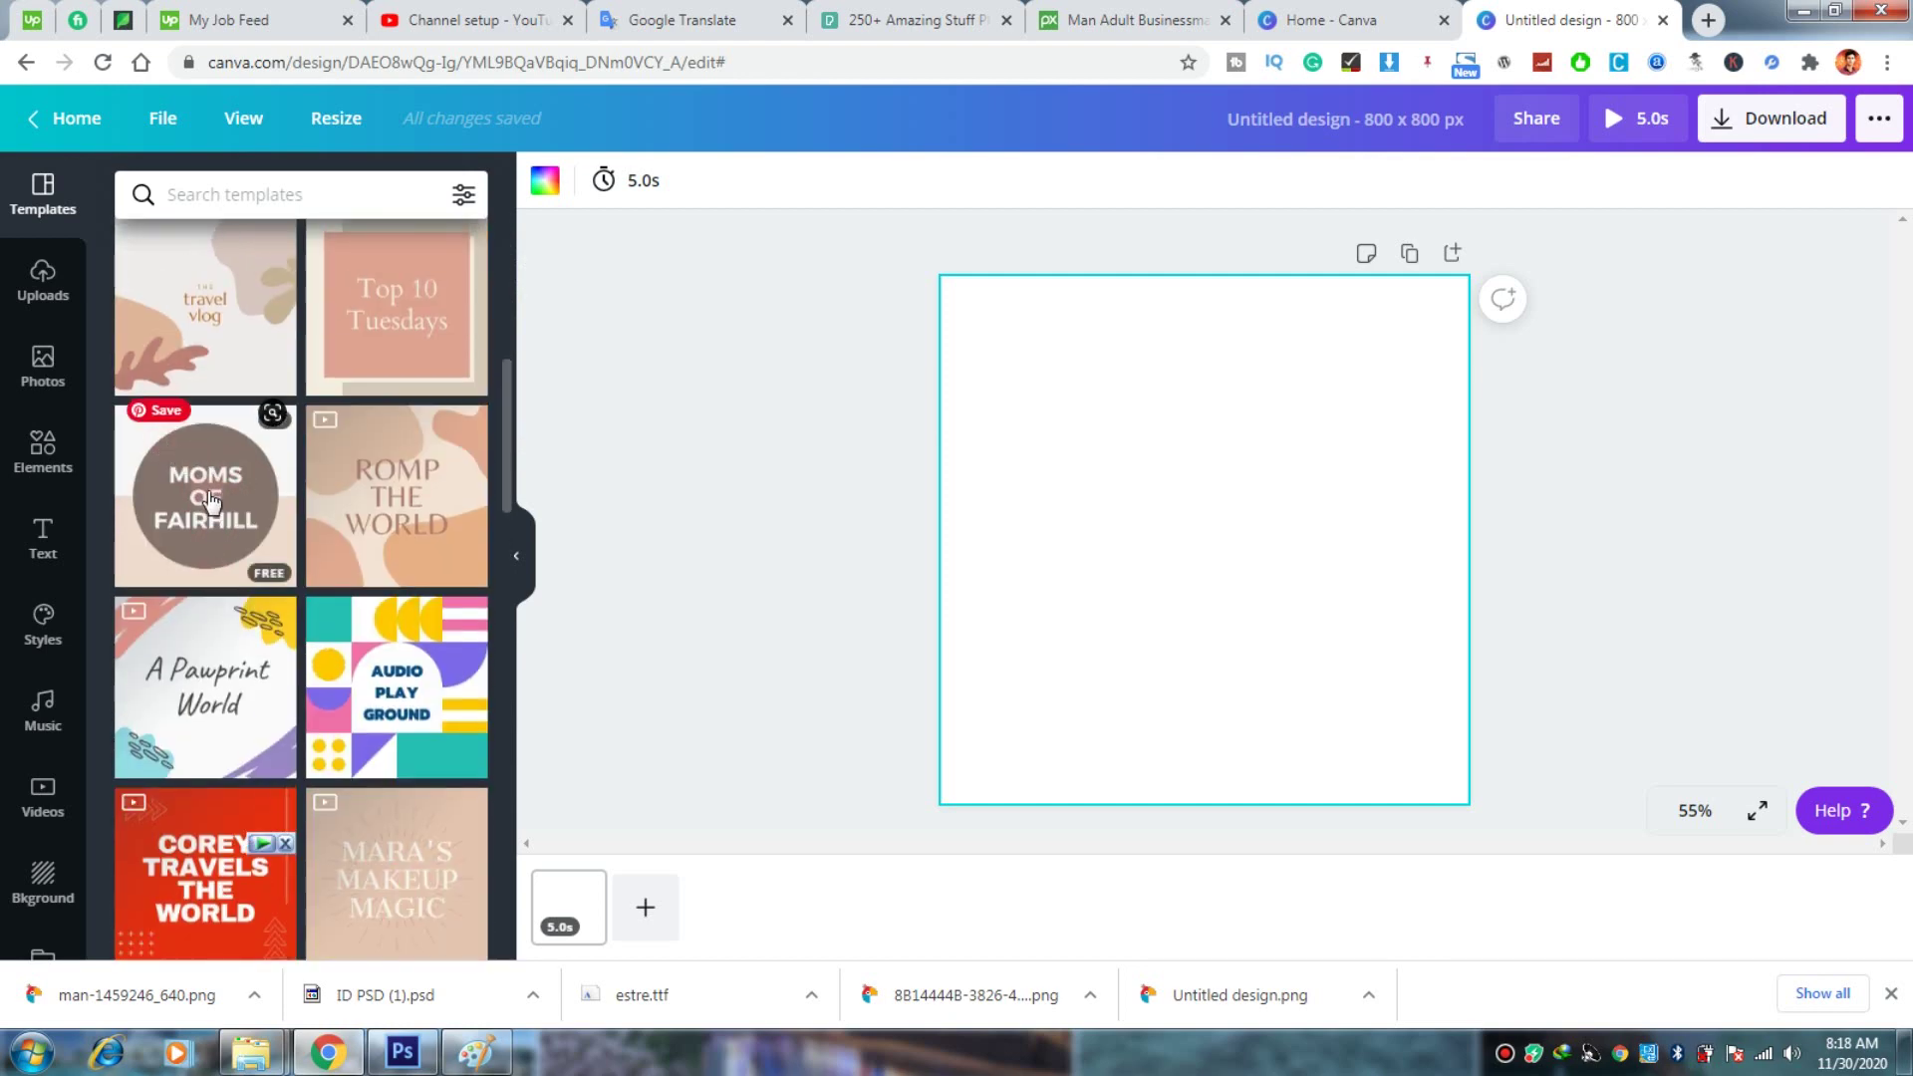
{"action": "left_click", "coordinate": [210, 492]}
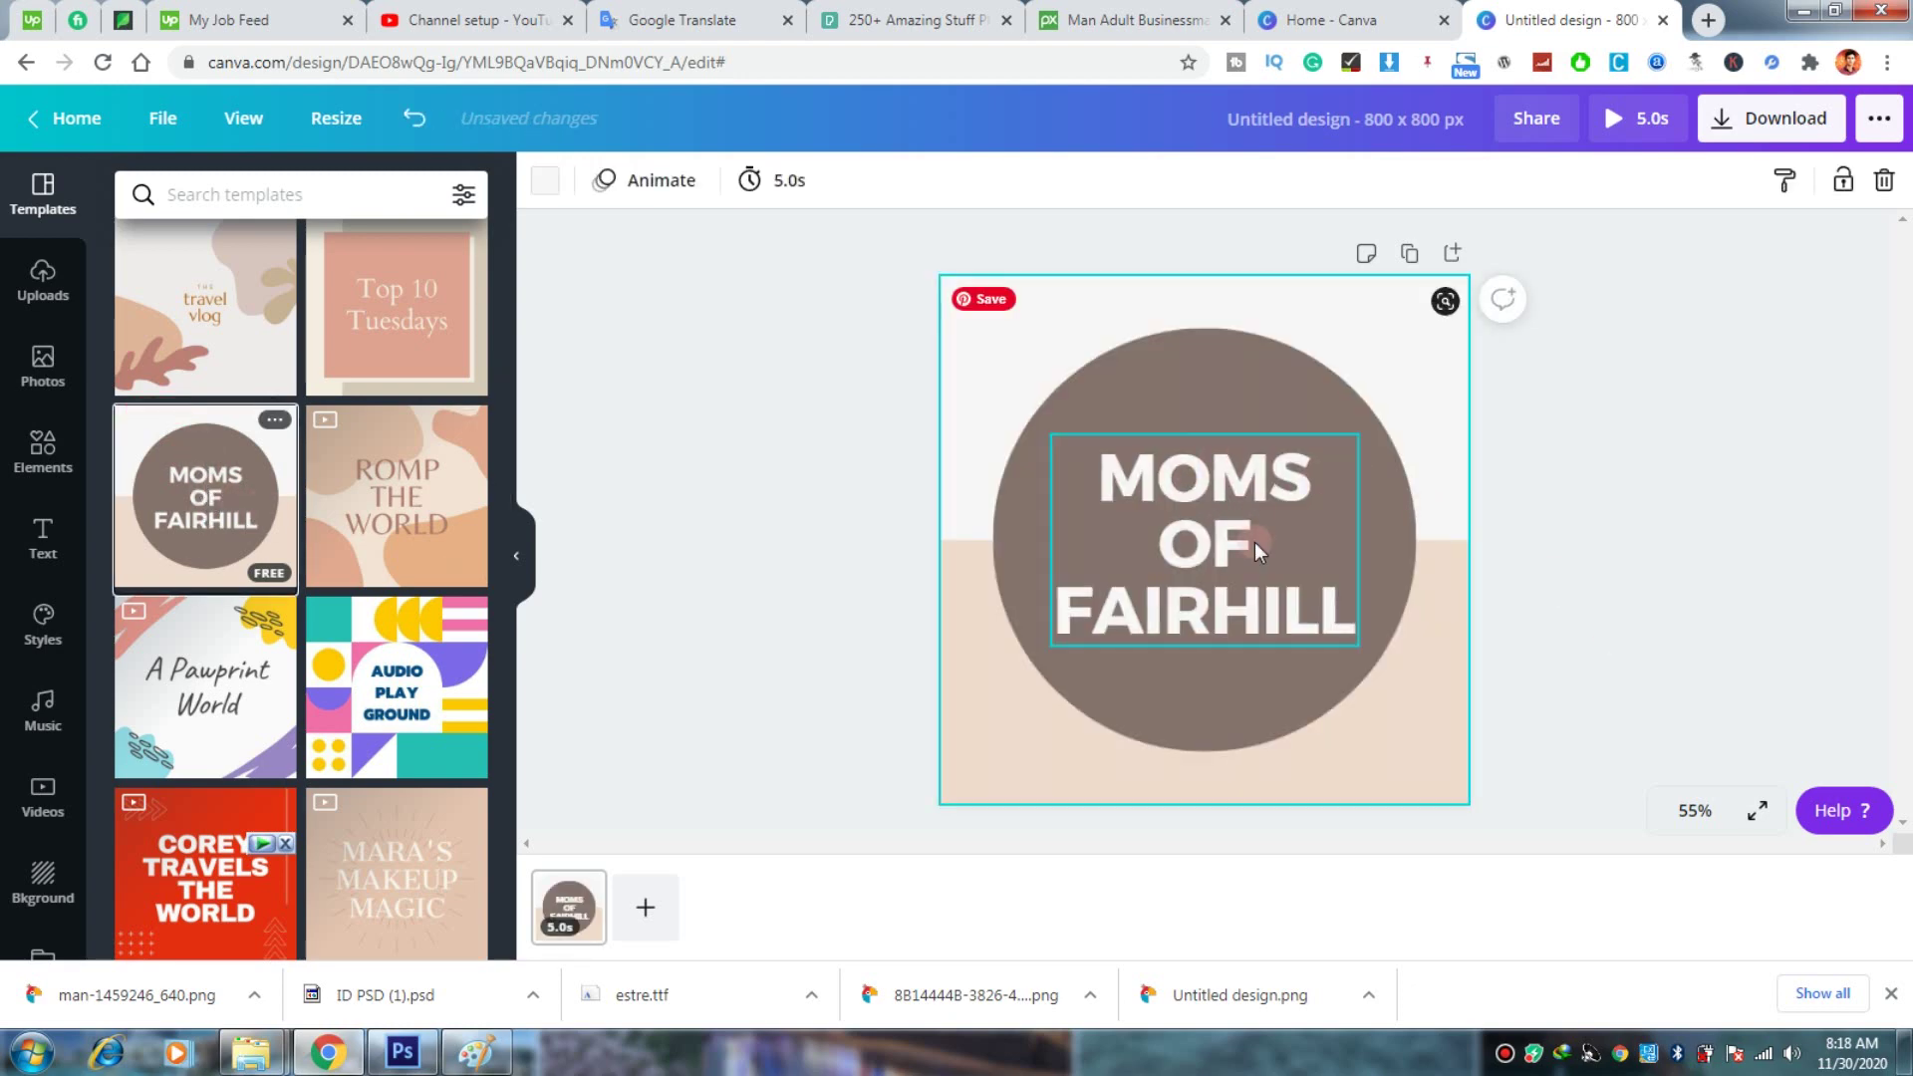
Step: Replace the template's text in the circle with "HABIB STUFF" on two lines
{"action": "left_click", "coordinate": [1209, 487]}
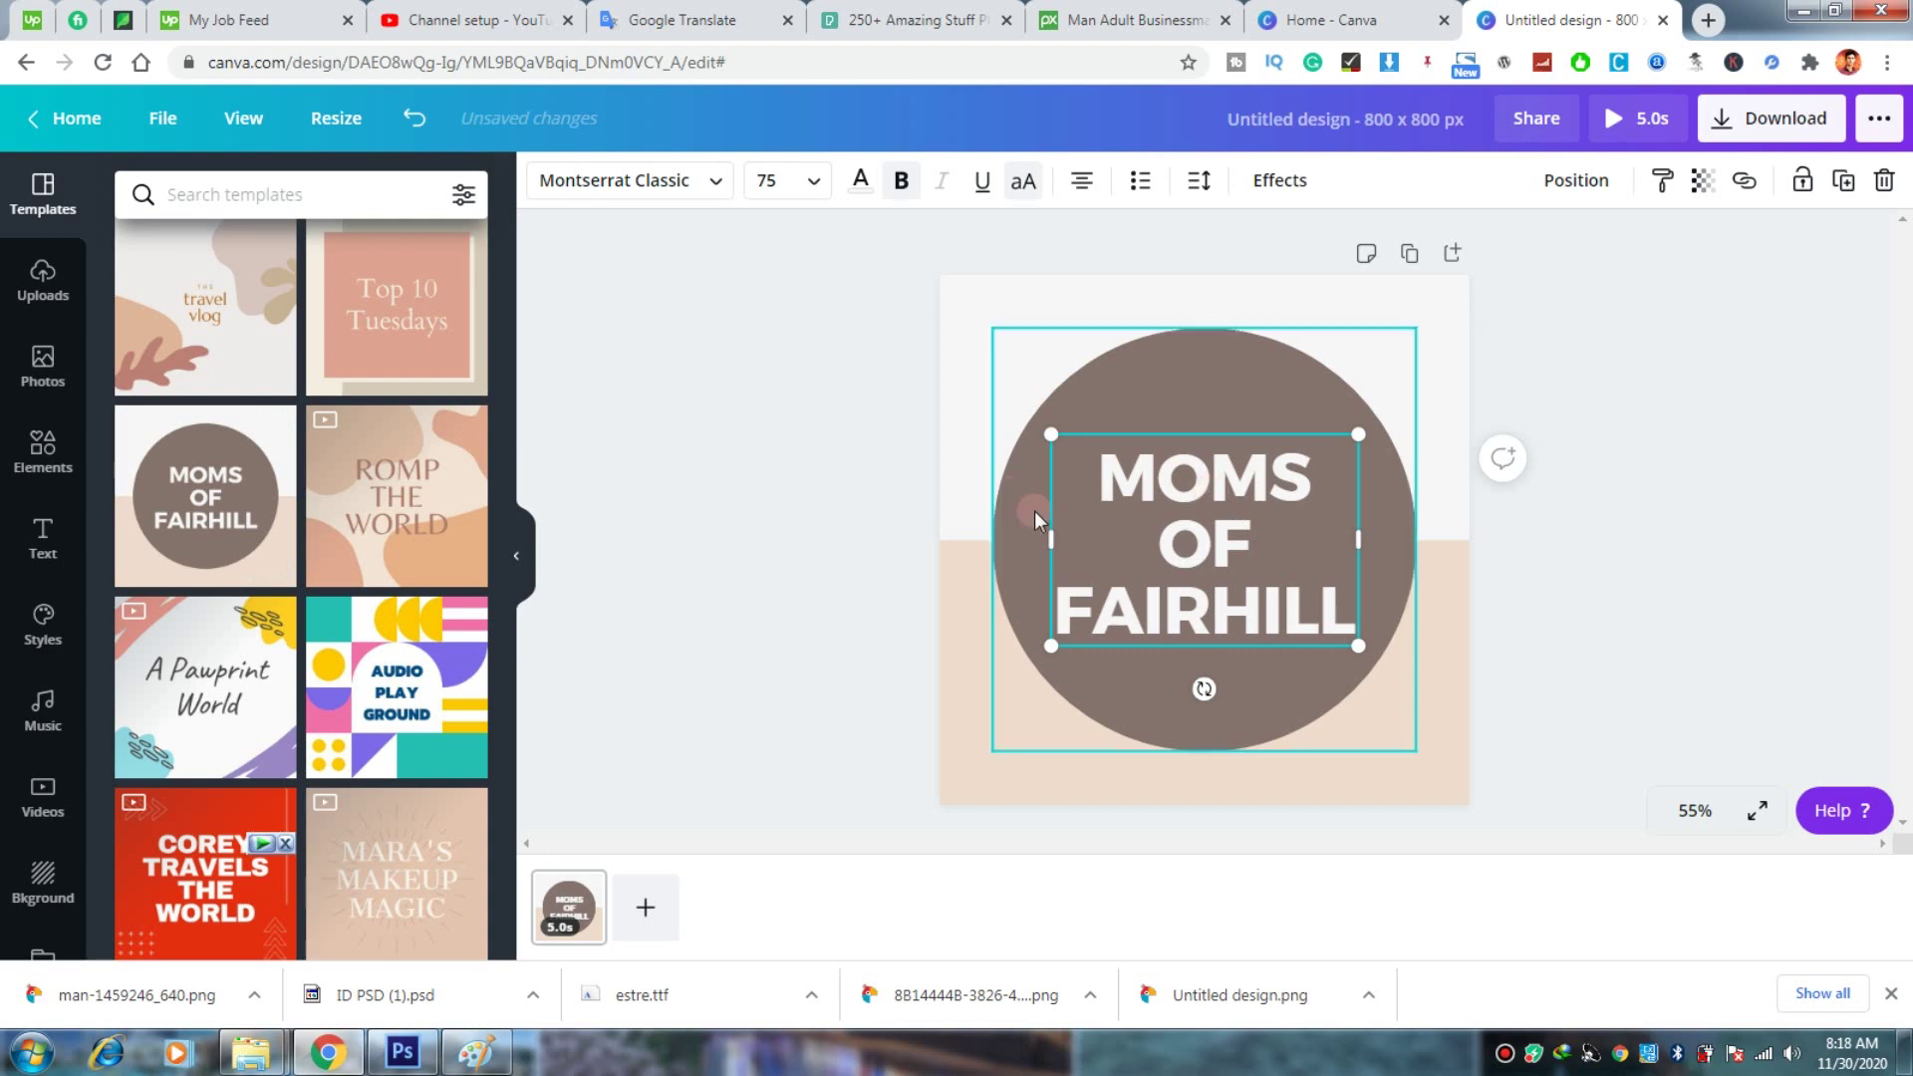
{"action": "double_click", "coordinate": [1198, 487]}
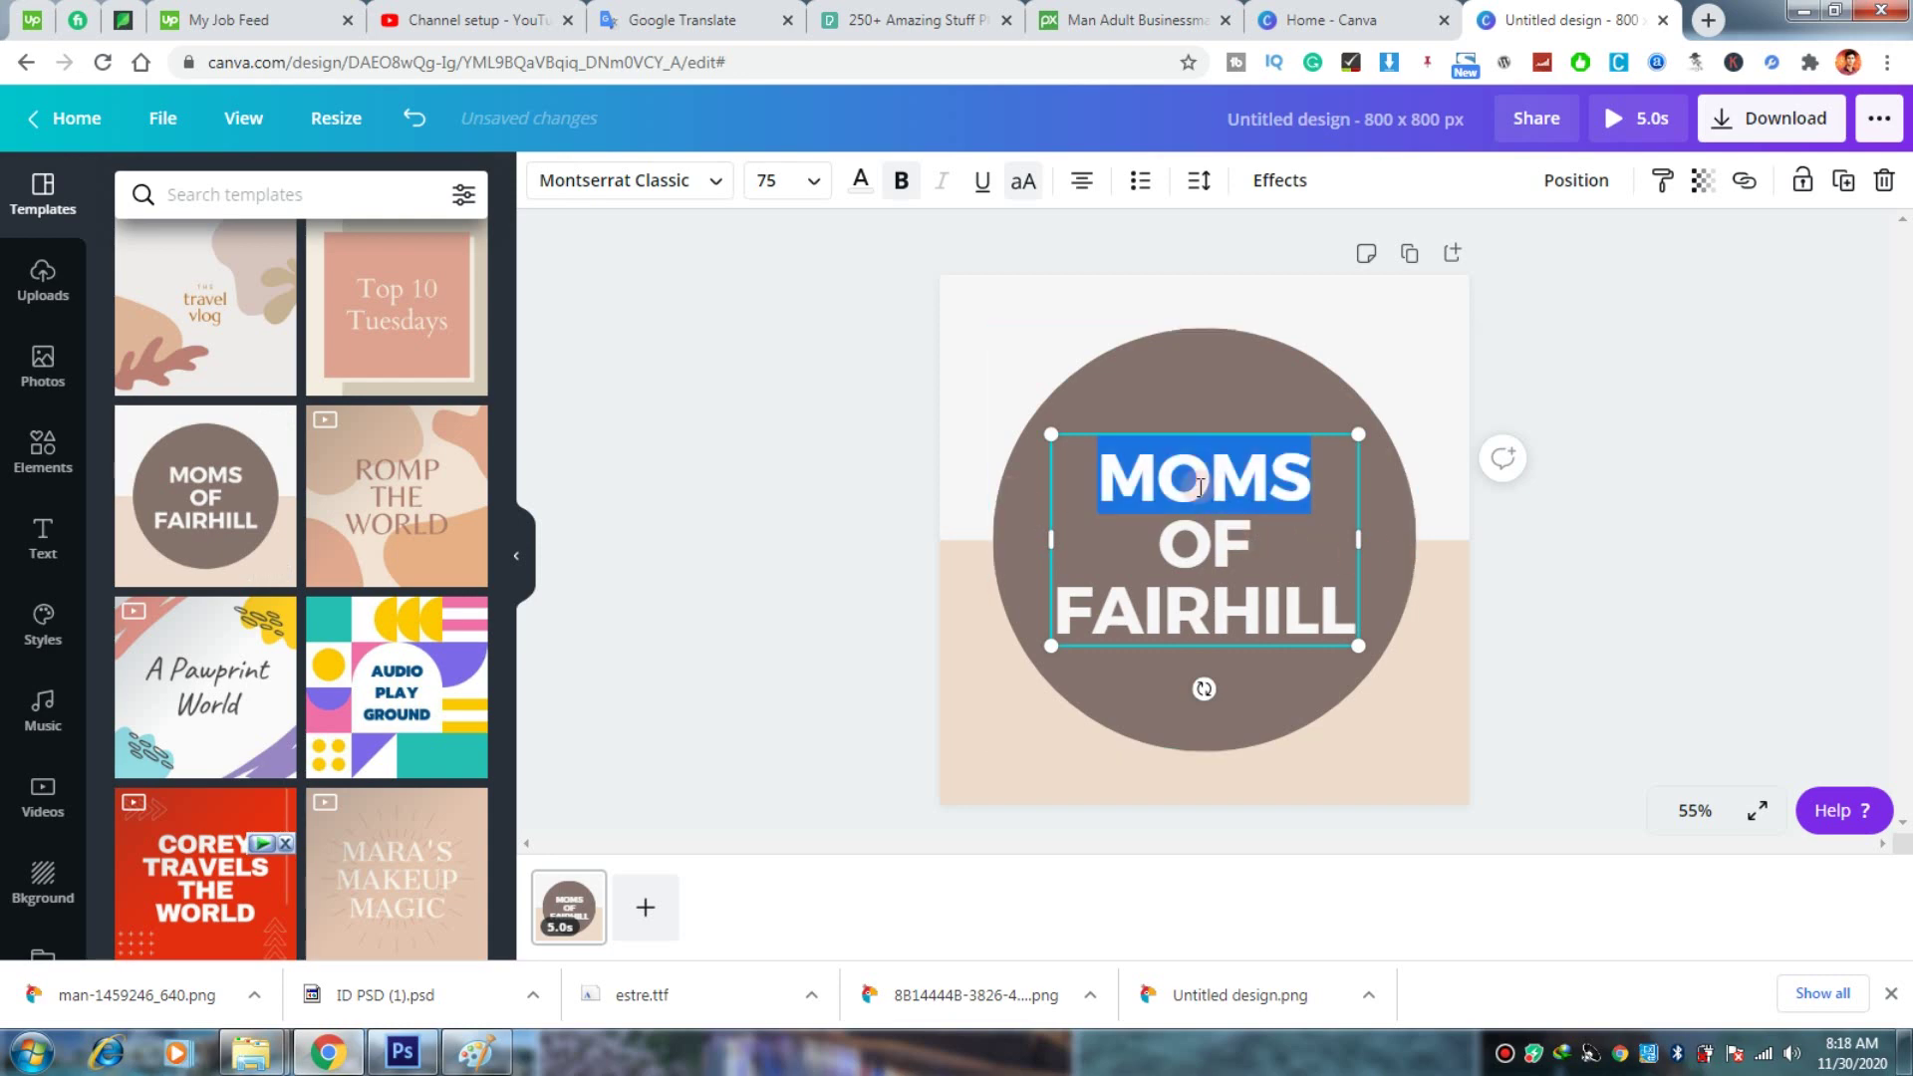
{"action": "triple_click", "coordinate": [1199, 487]}
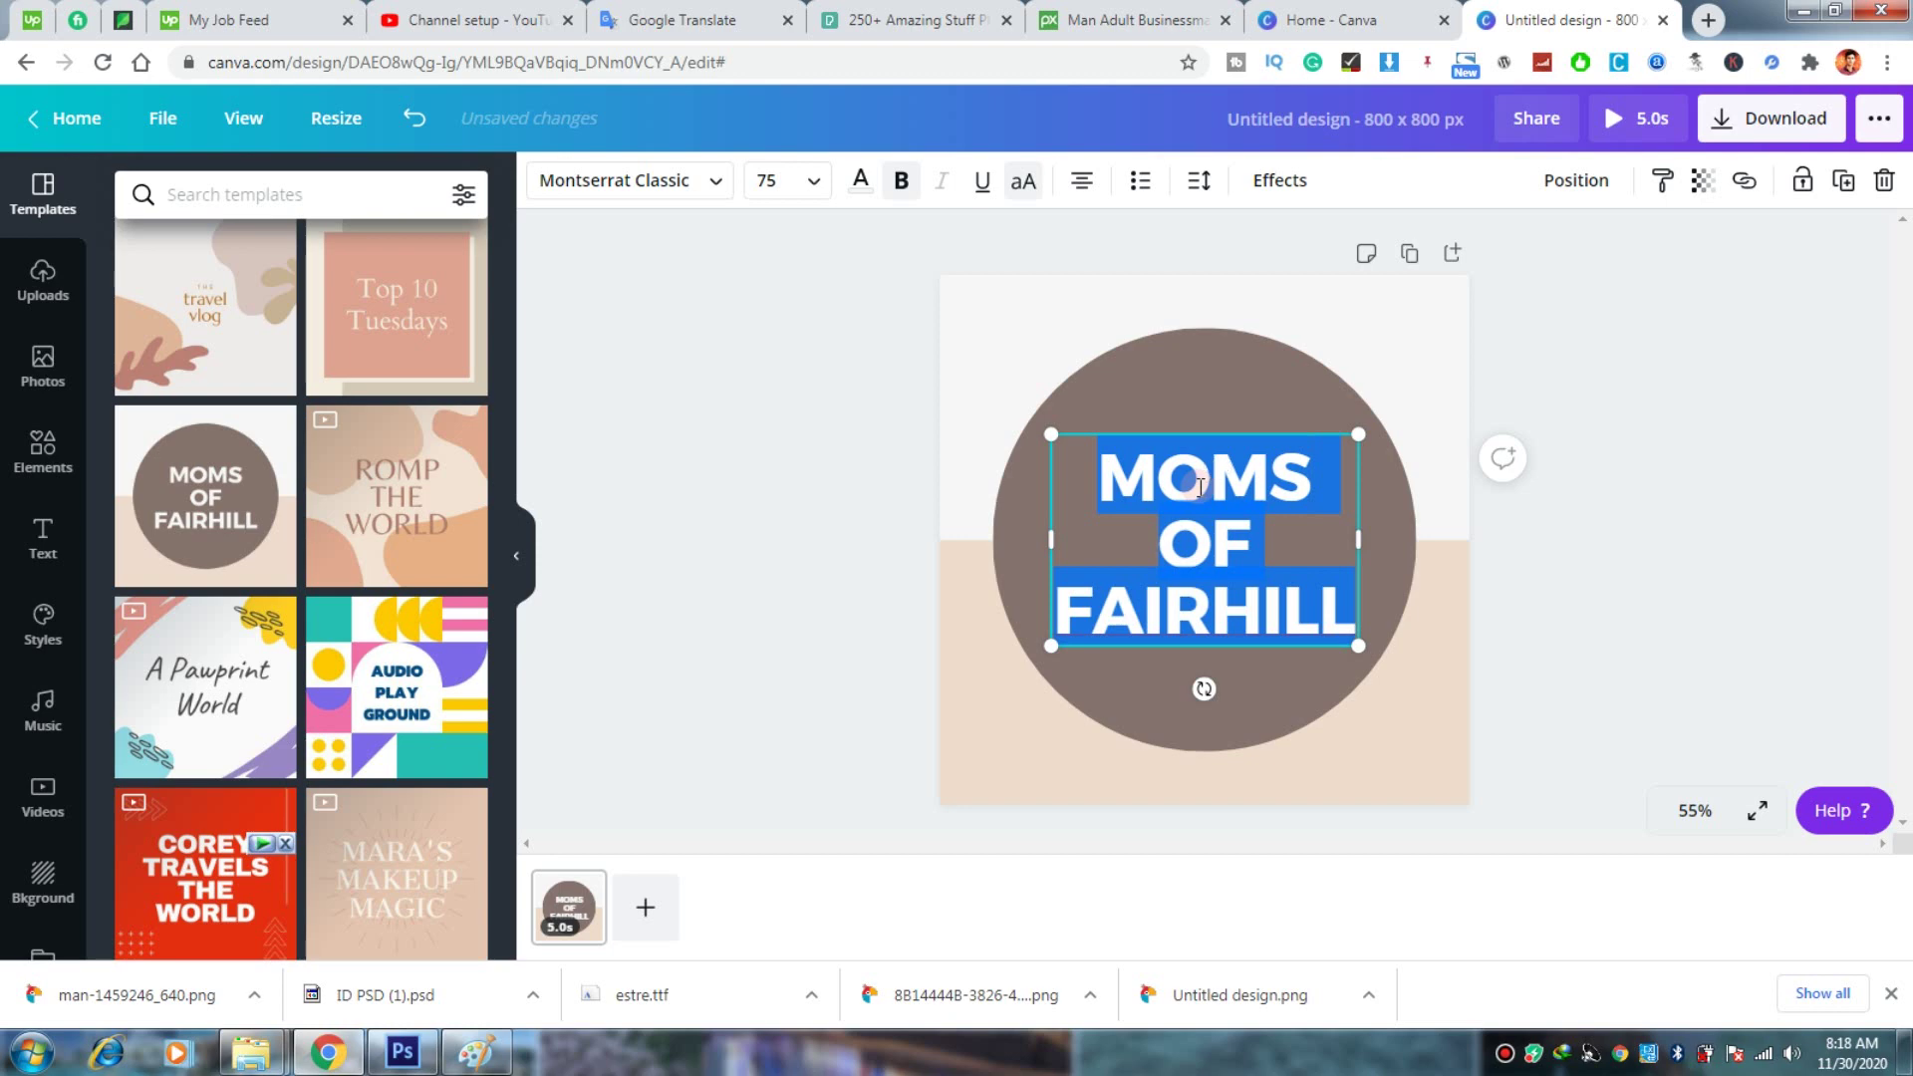
{"action": "type", "text": "HABIB"}
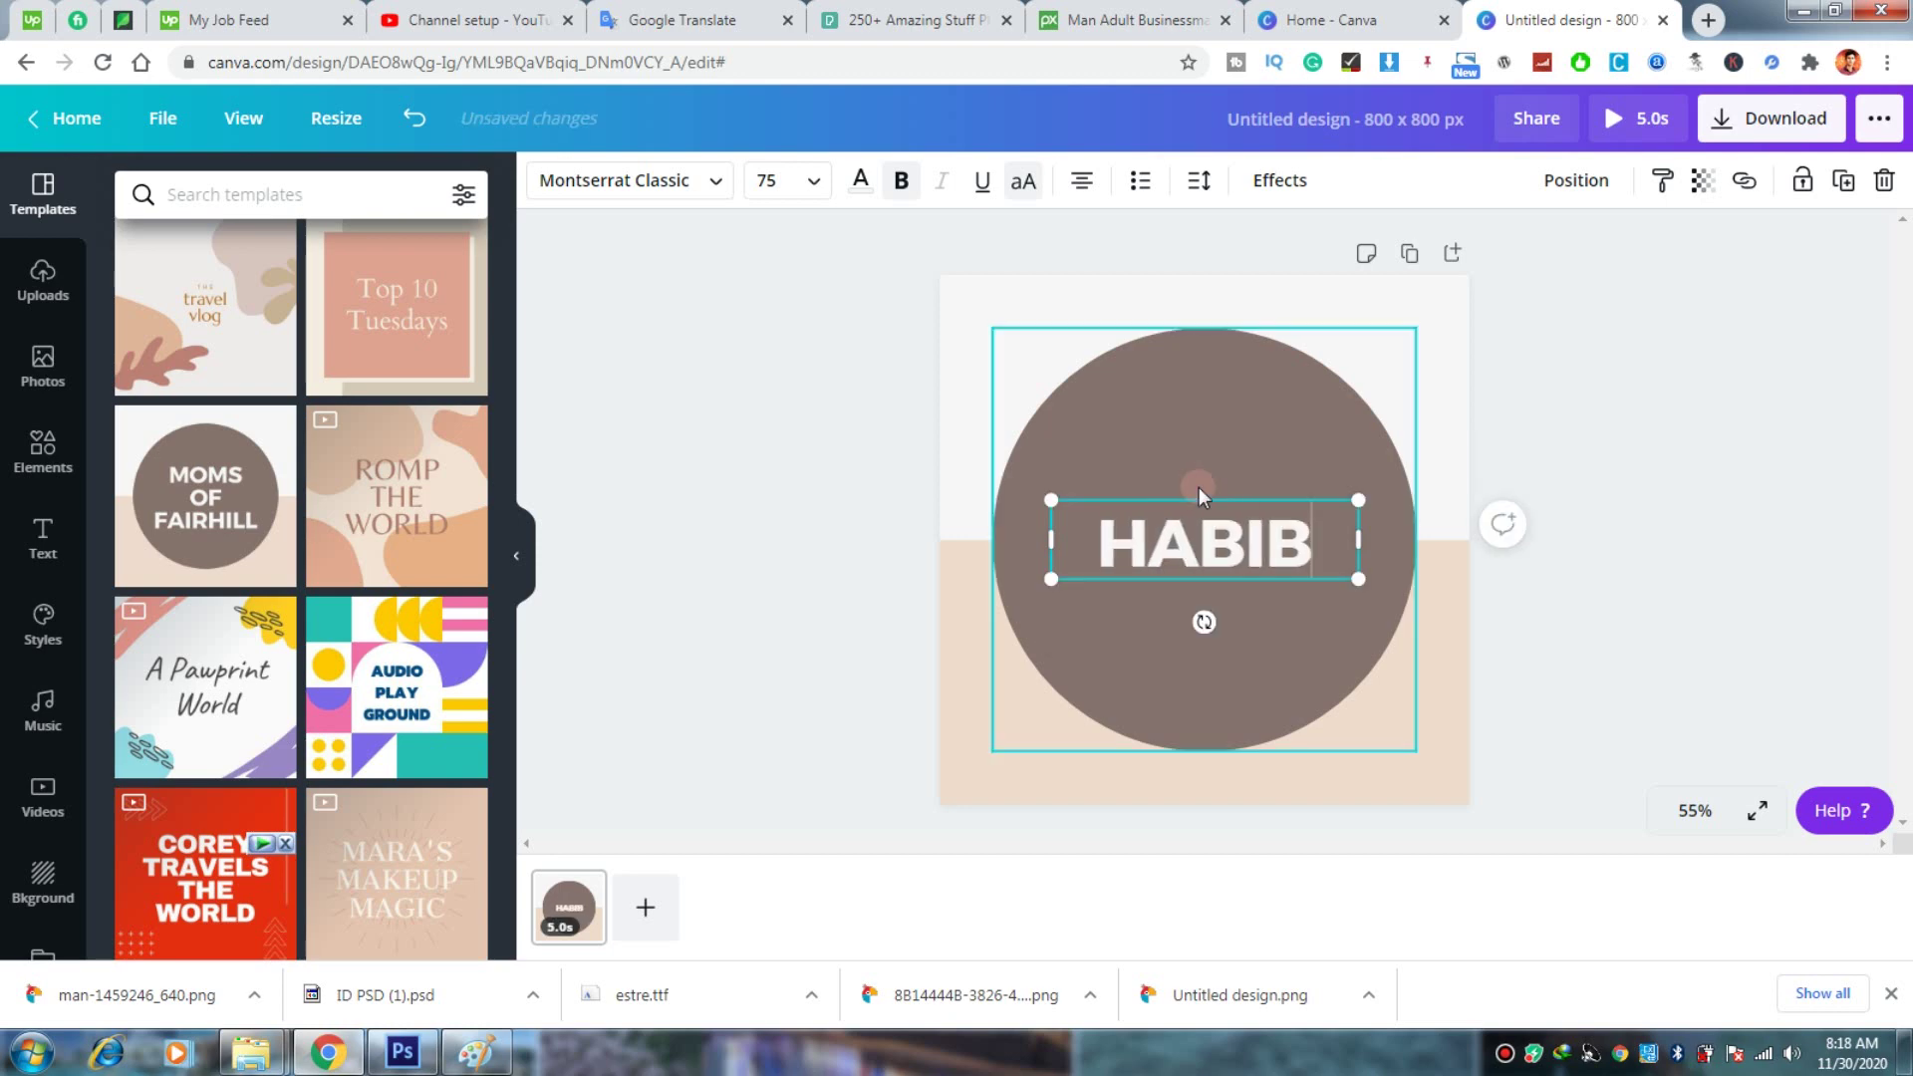
{"action": "key", "text": "Return"}
{"action": "type", "text": "STUFF"}
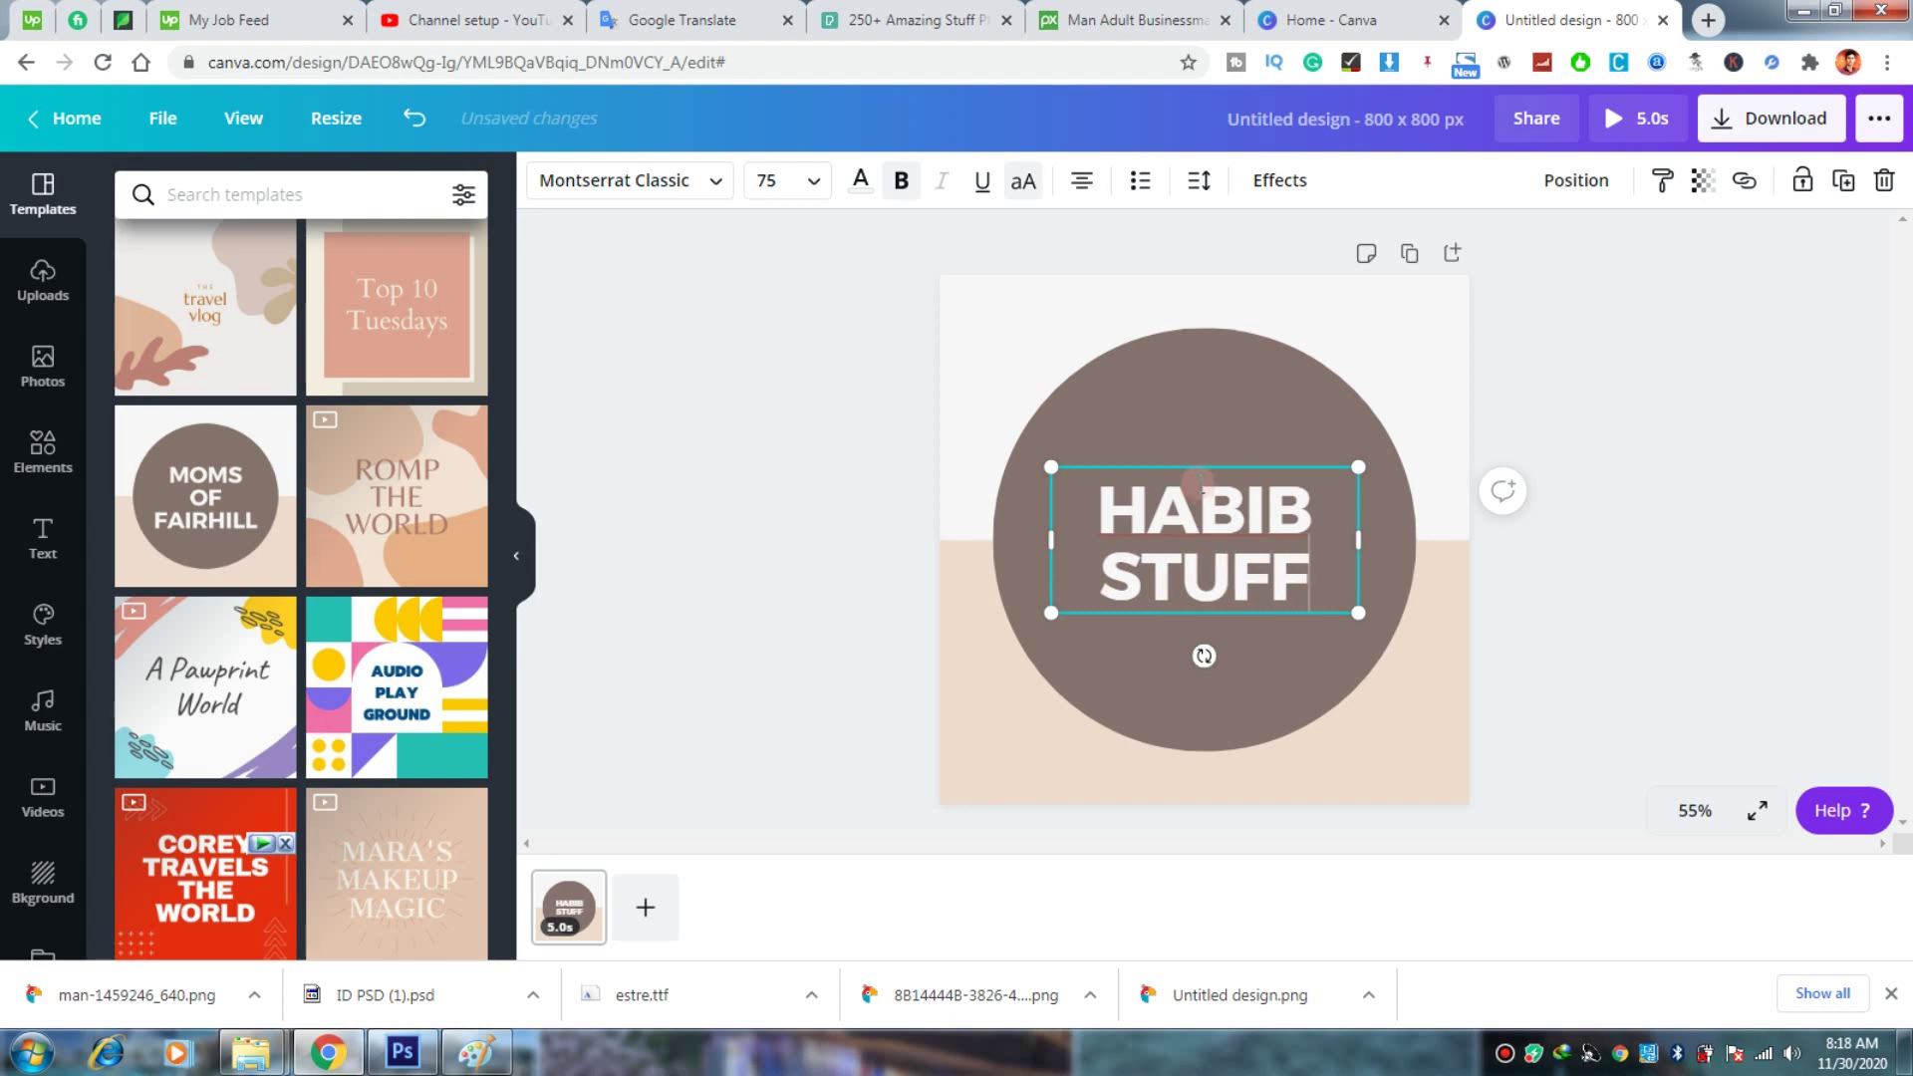
{"action": "left_click", "coordinate": [949, 403]}
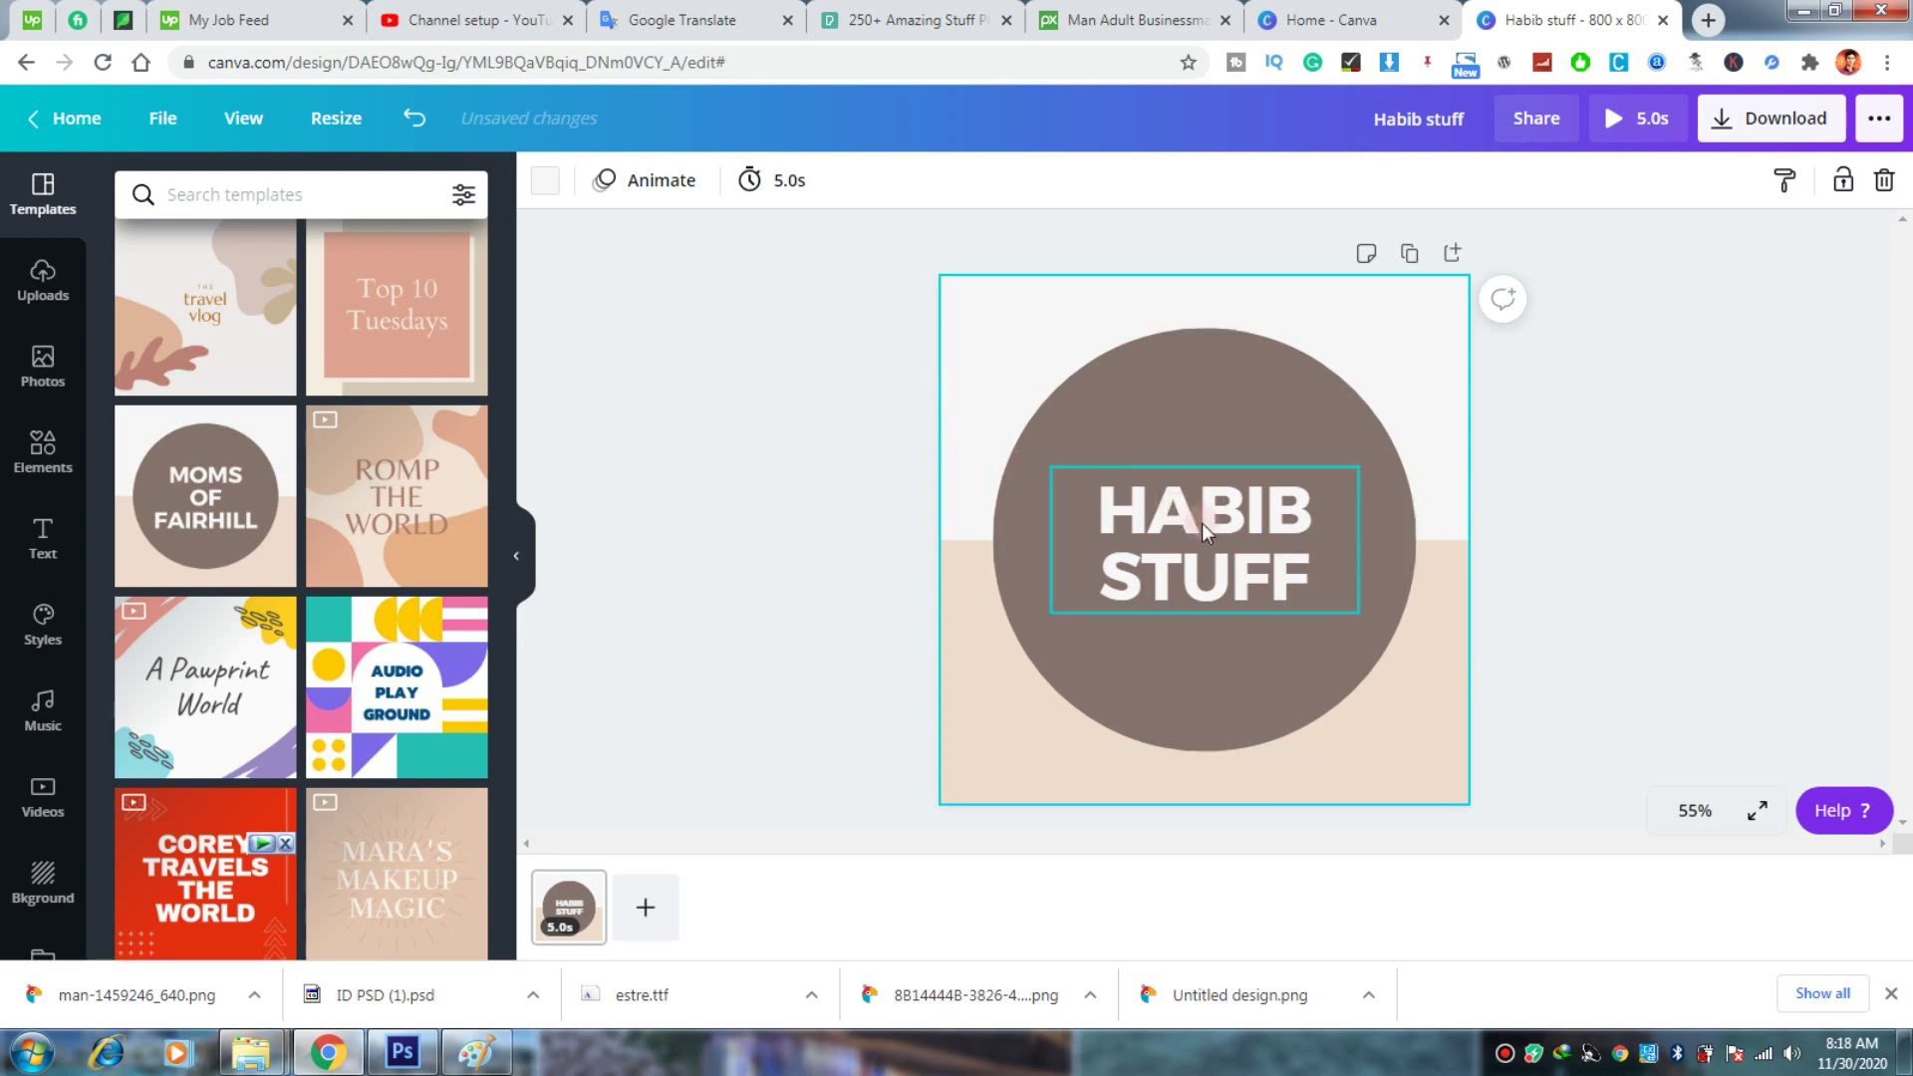
Step: Recolor the circle behind the text with the lighter violet from the default colors and deselect it
{"action": "left_click", "coordinate": [1219, 375]}
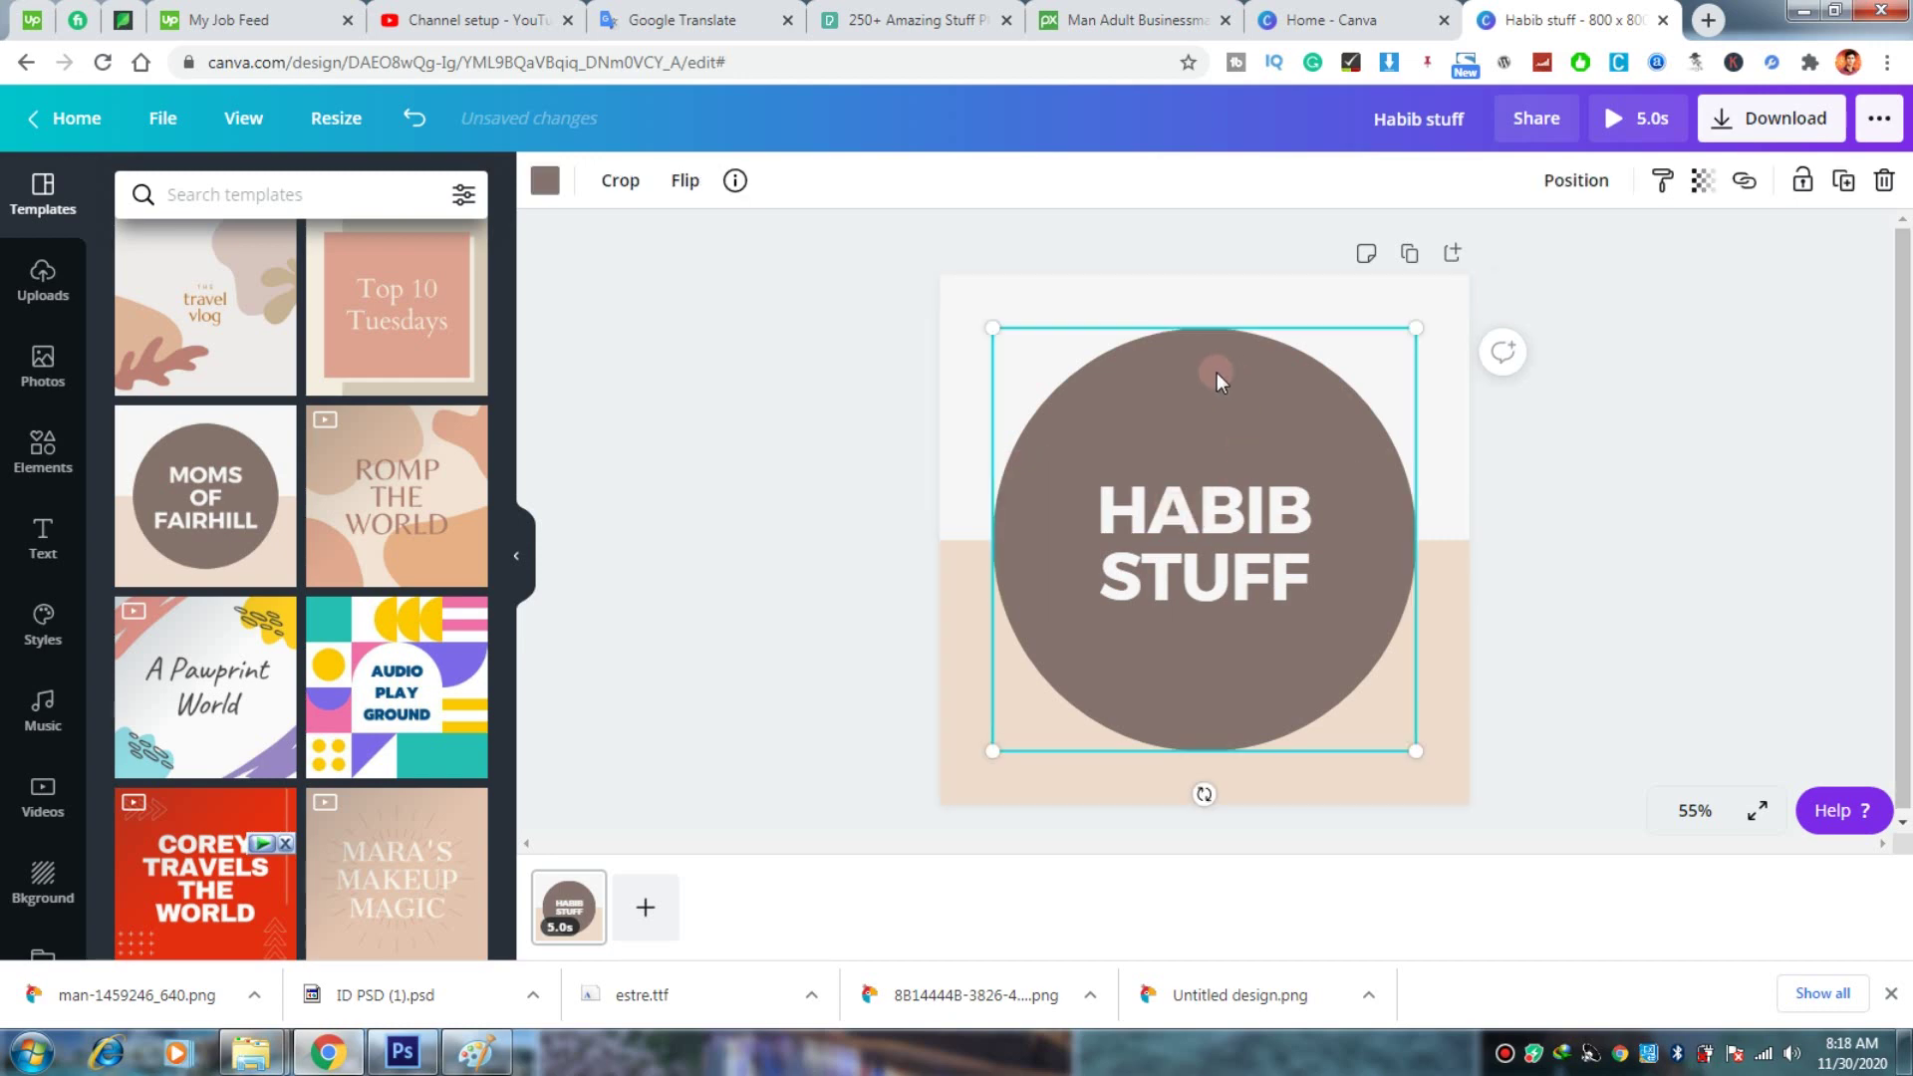
{"action": "left_click", "coordinate": [551, 186]}
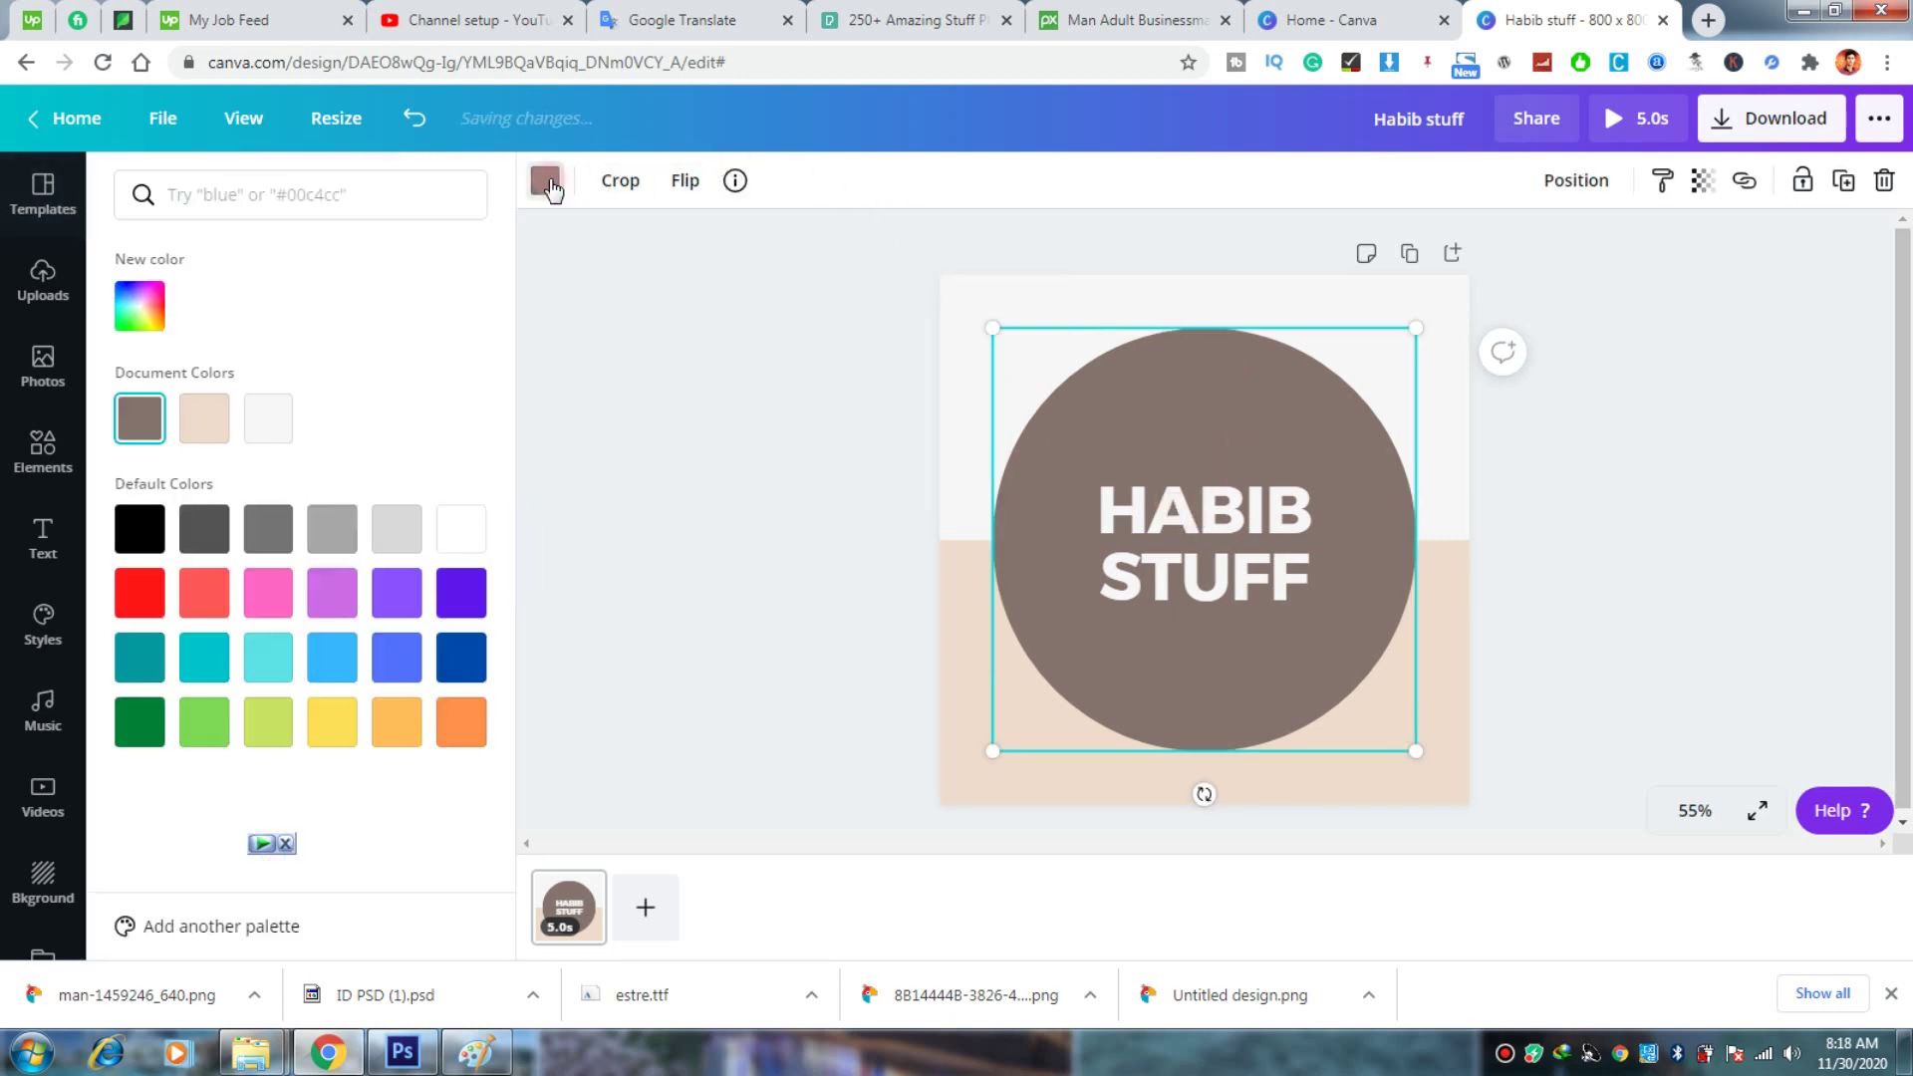
{"action": "left_click", "coordinate": [396, 593]}
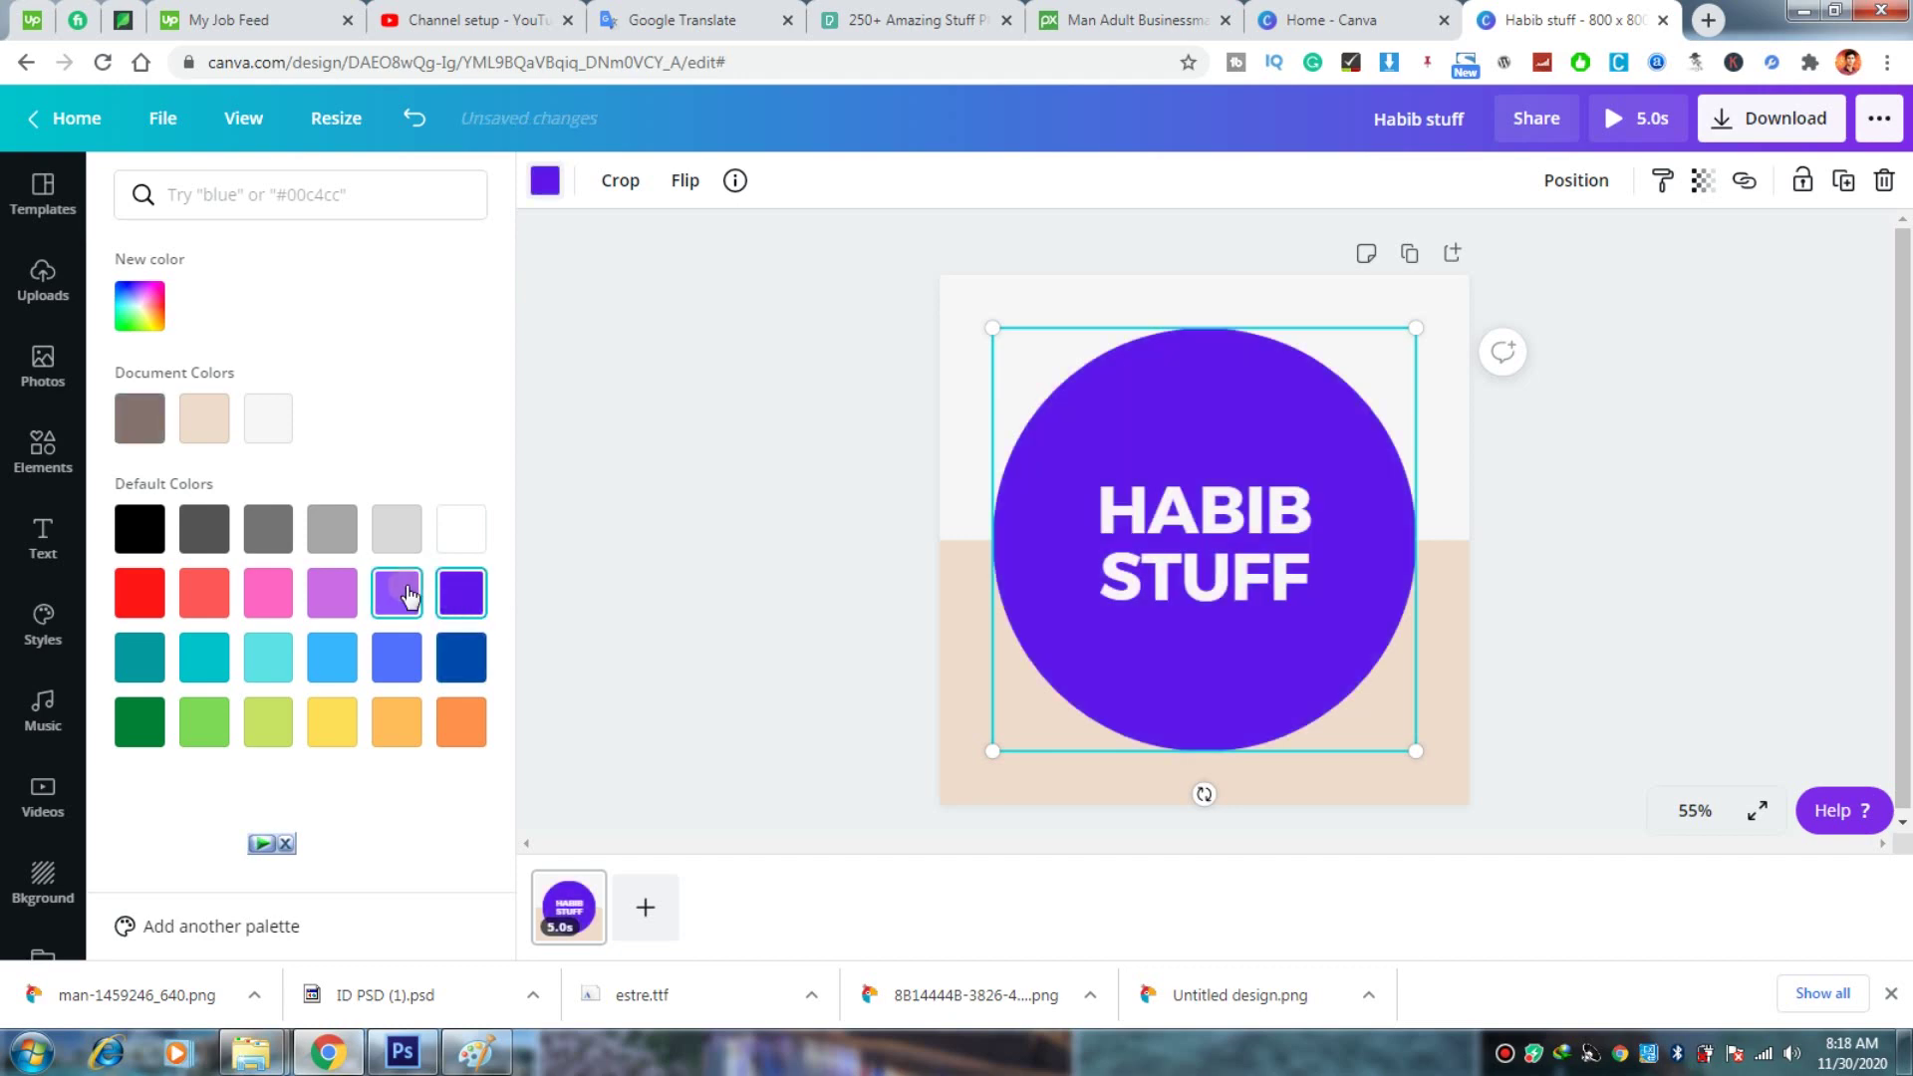
{"action": "left_click", "coordinate": [966, 399]}
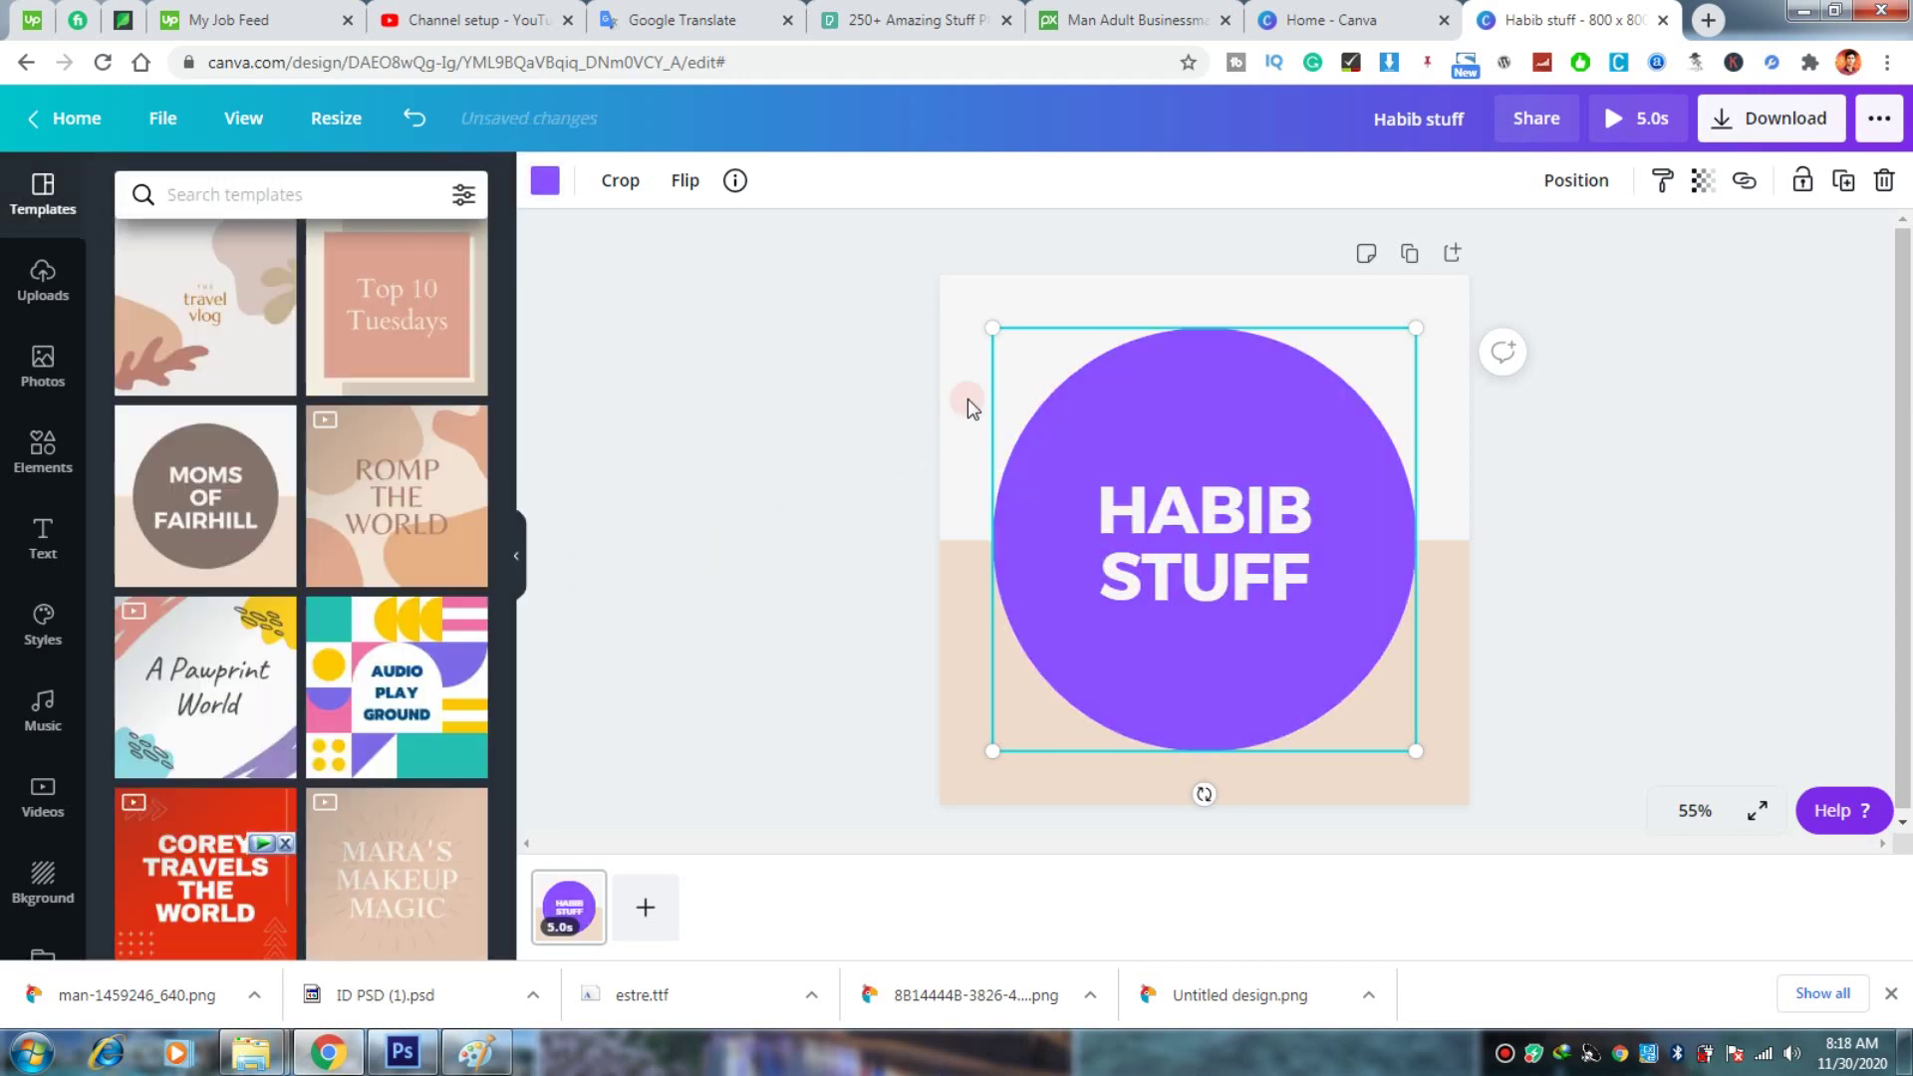
{"action": "left_click", "coordinate": [1414, 418]}
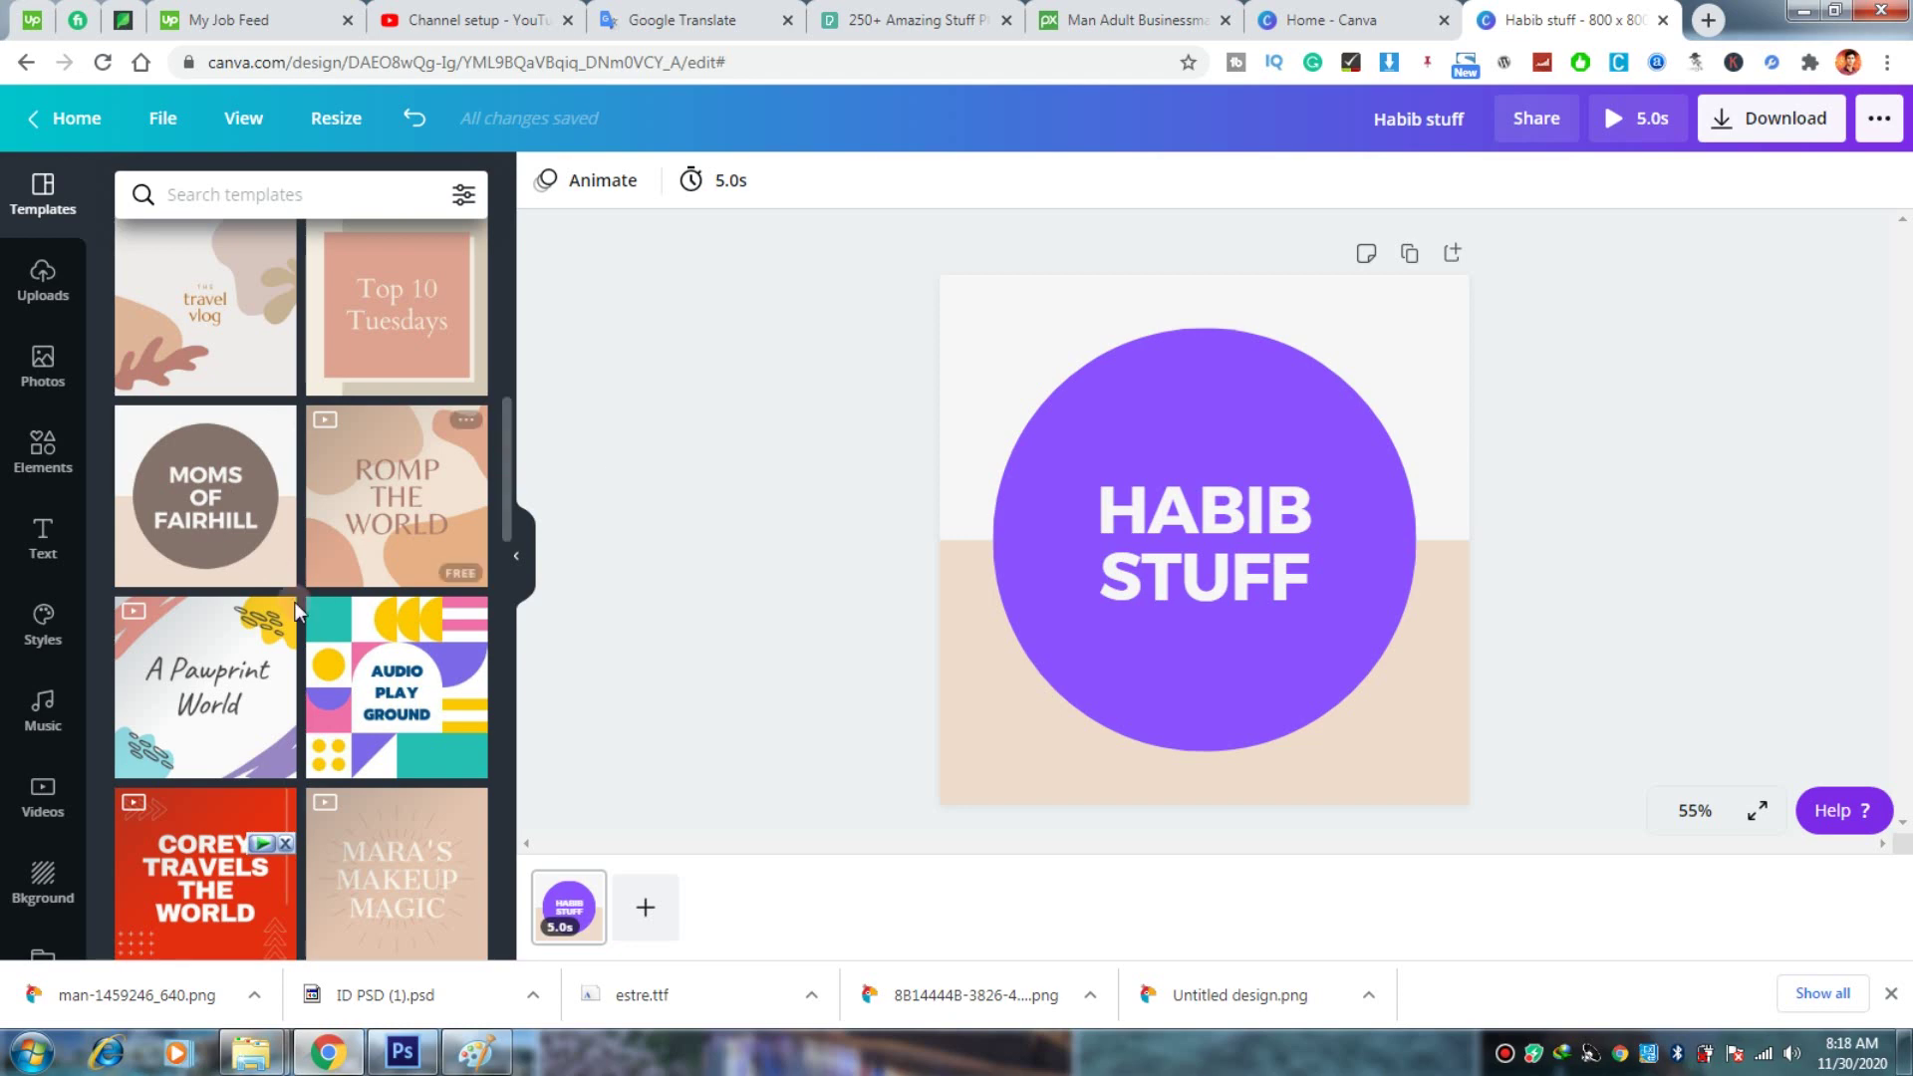
Step: Find the free "Art After Hours" circle template among the designs and replace the current page with it
{"action": "scroll", "coordinate": [295, 617], "scroll_direction": "down", "scroll_amount": 3}
{"action": "scroll", "coordinate": [295, 637], "scroll_direction": "down", "scroll_amount": 4}
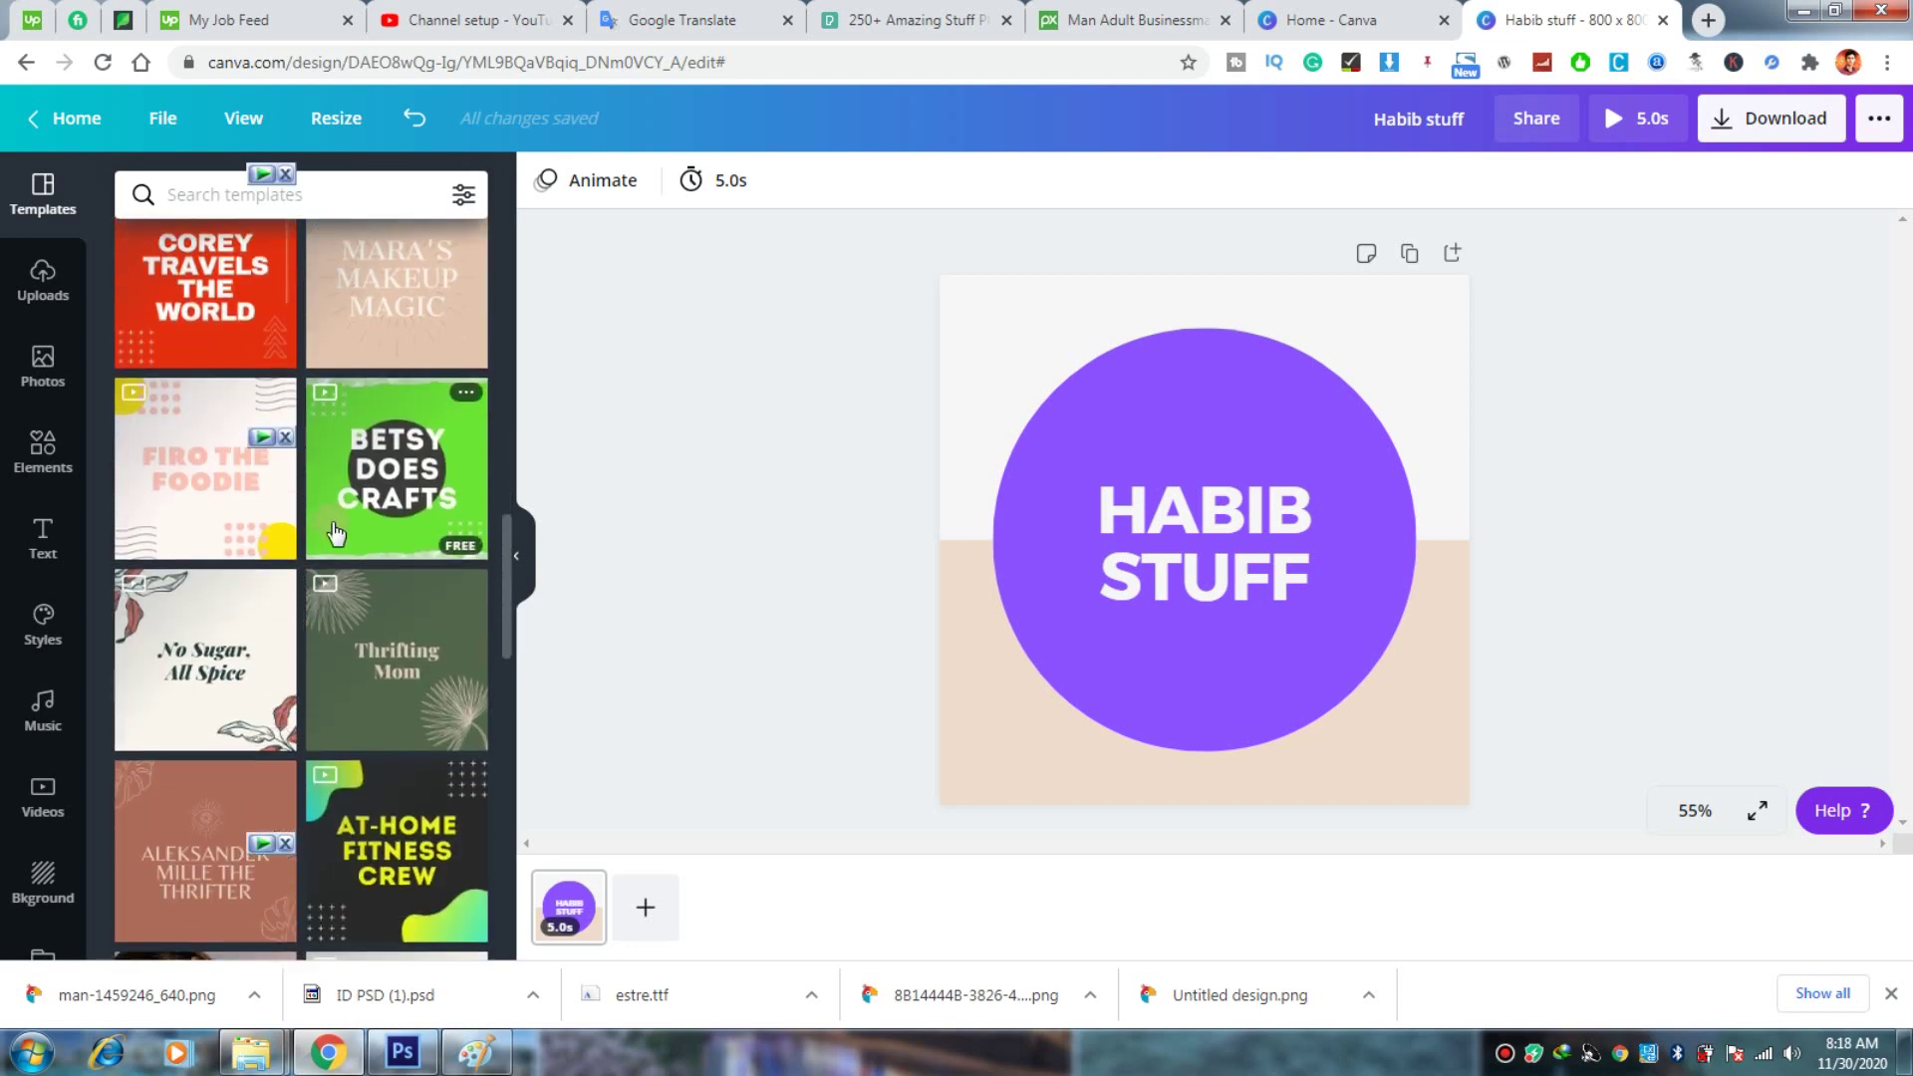
{"action": "scroll", "coordinate": [334, 533], "scroll_direction": "down", "scroll_amount": 6}
{"action": "scroll", "coordinate": [335, 533], "scroll_direction": "down", "scroll_amount": 3}
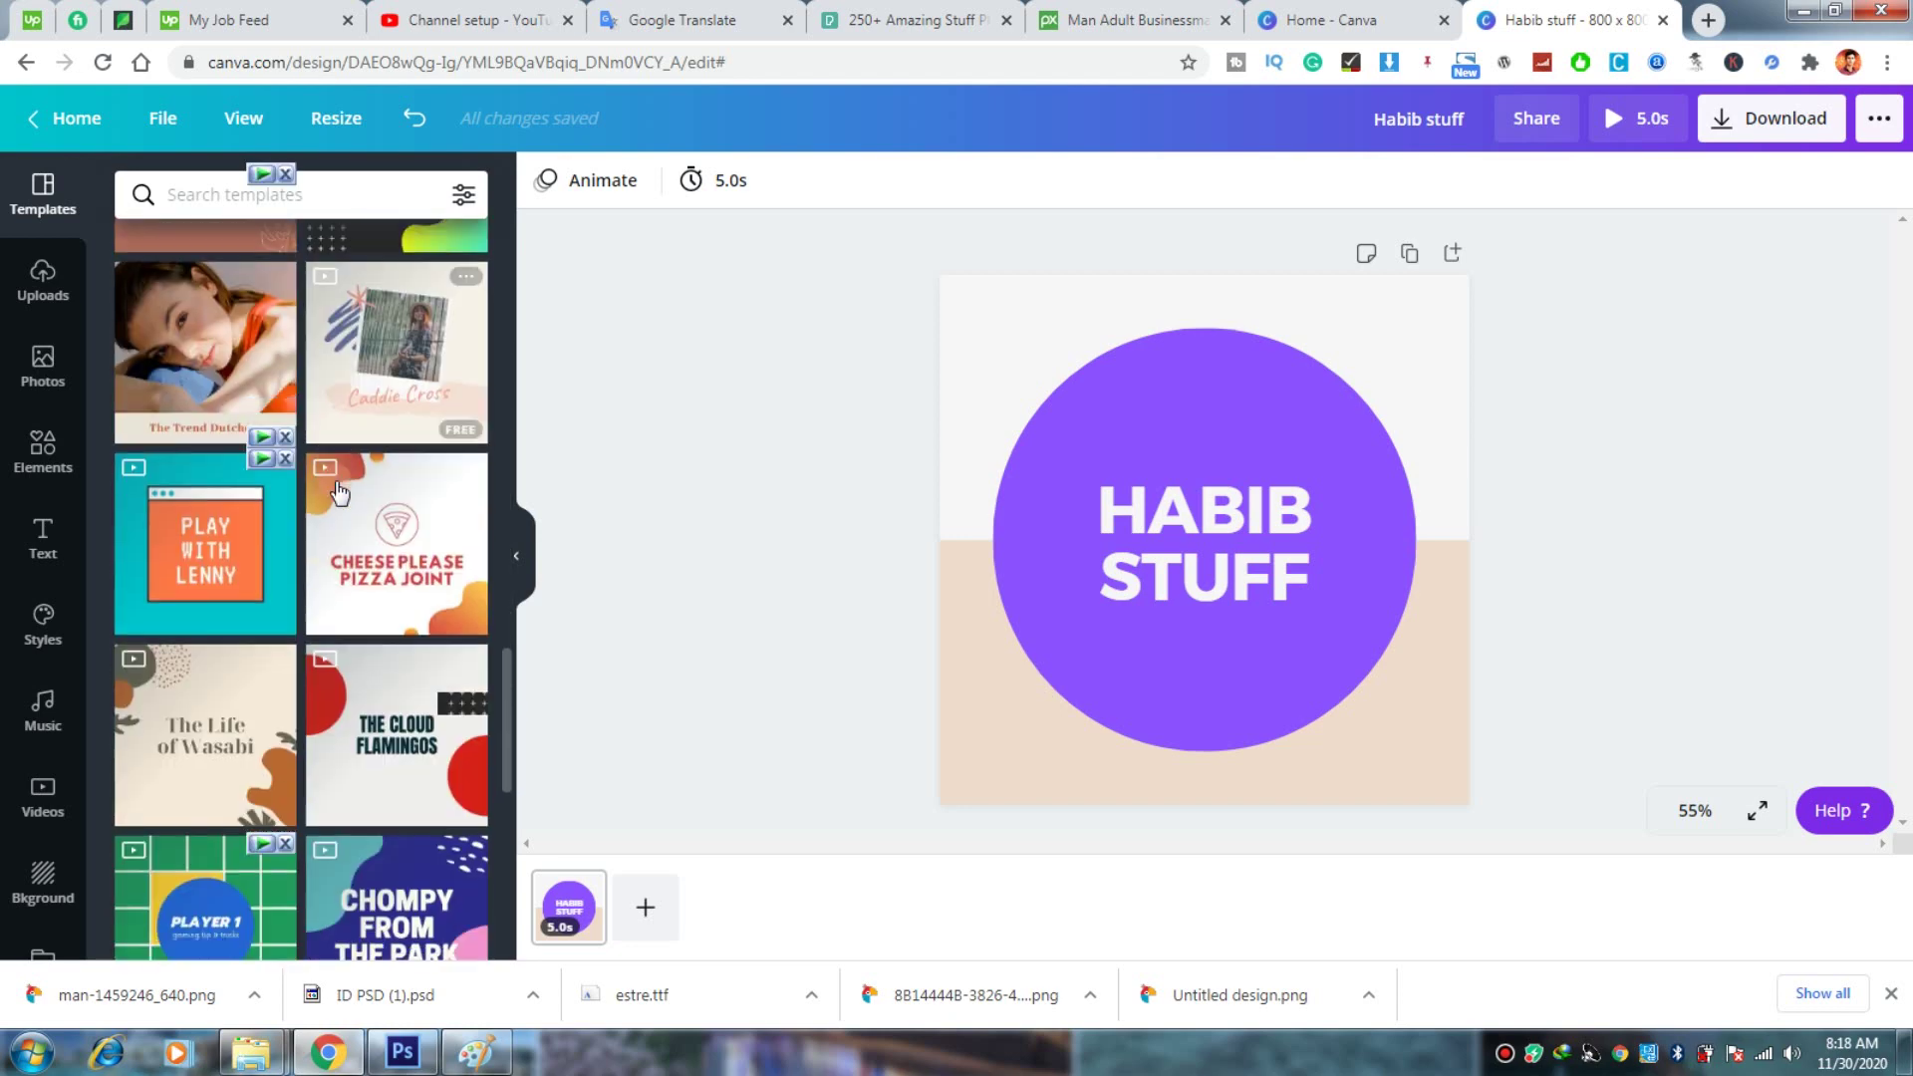
{"action": "scroll", "coordinate": [339, 515], "scroll_direction": "down", "scroll_amount": 6}
{"action": "scroll", "coordinate": [219, 641], "scroll_direction": "up", "scroll_amount": 3}
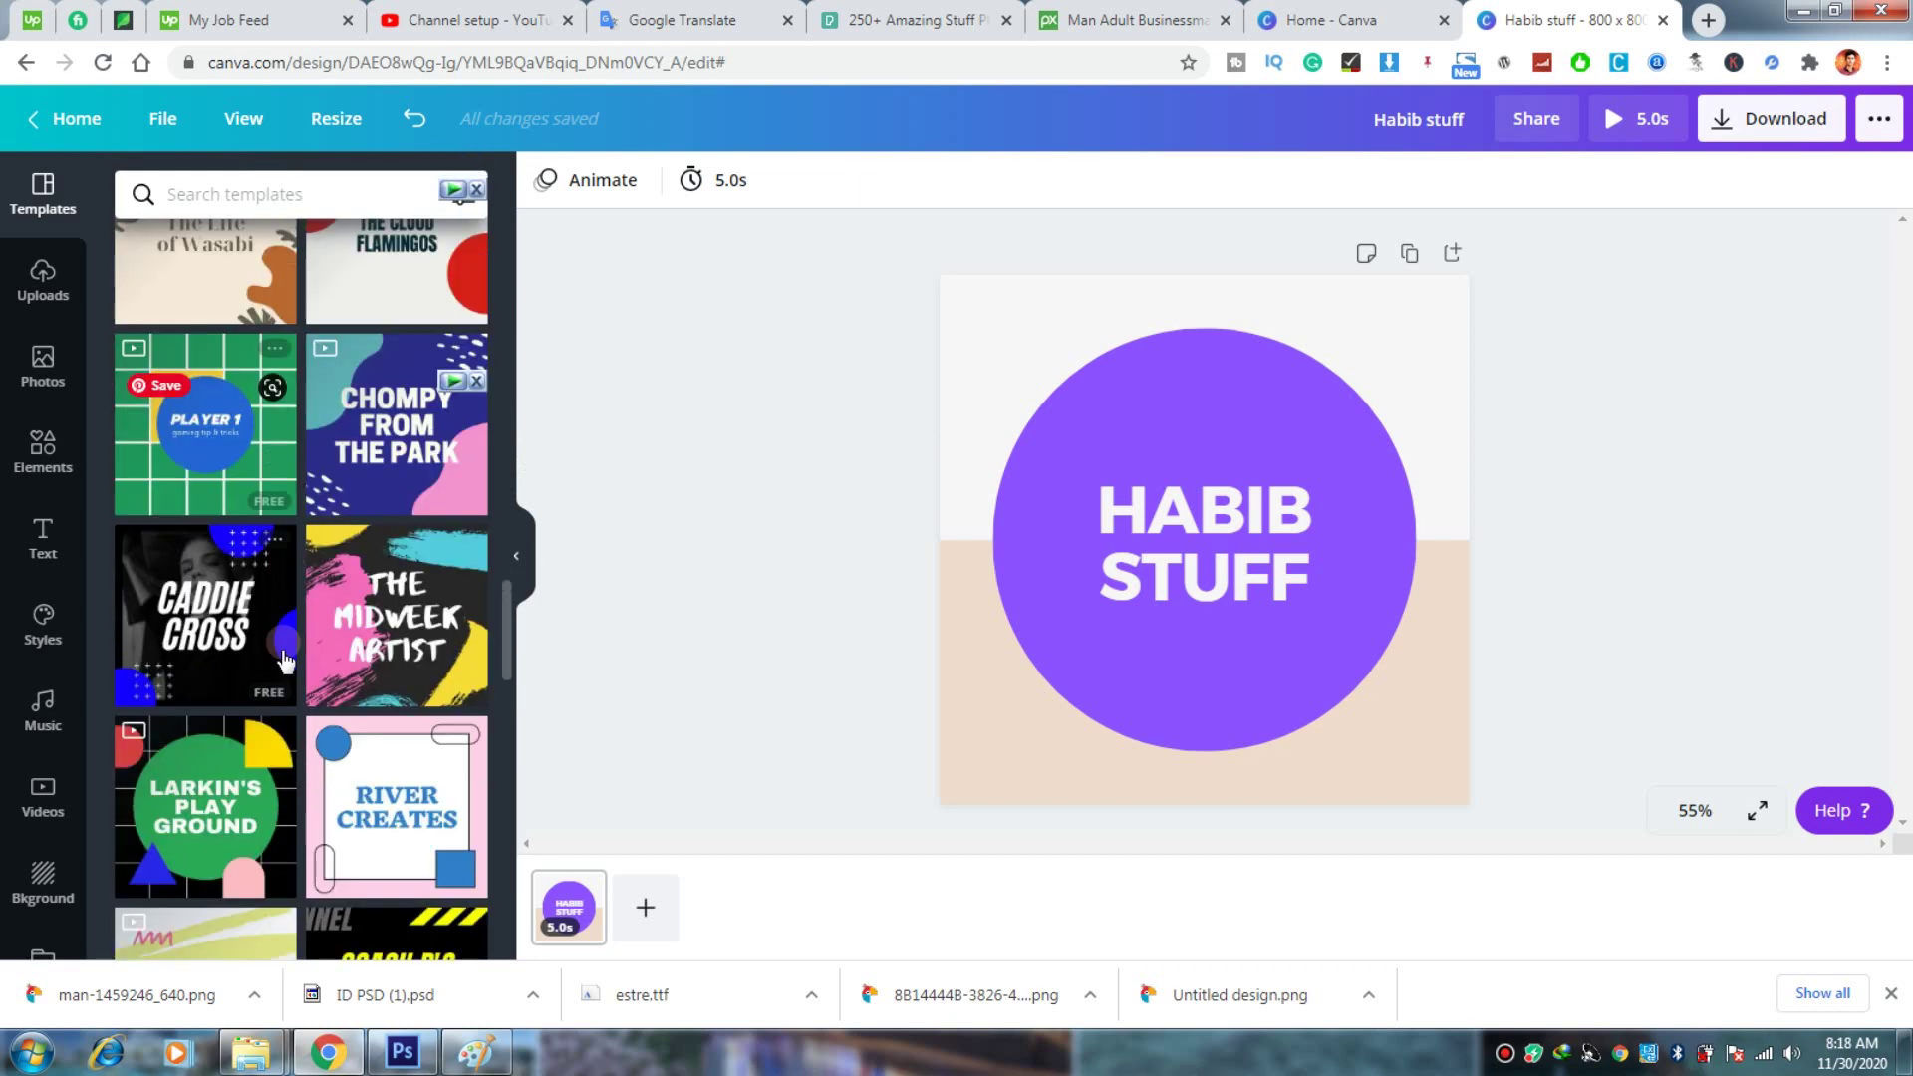
{"action": "scroll", "coordinate": [219, 641], "scroll_direction": "down", "scroll_amount": 8}
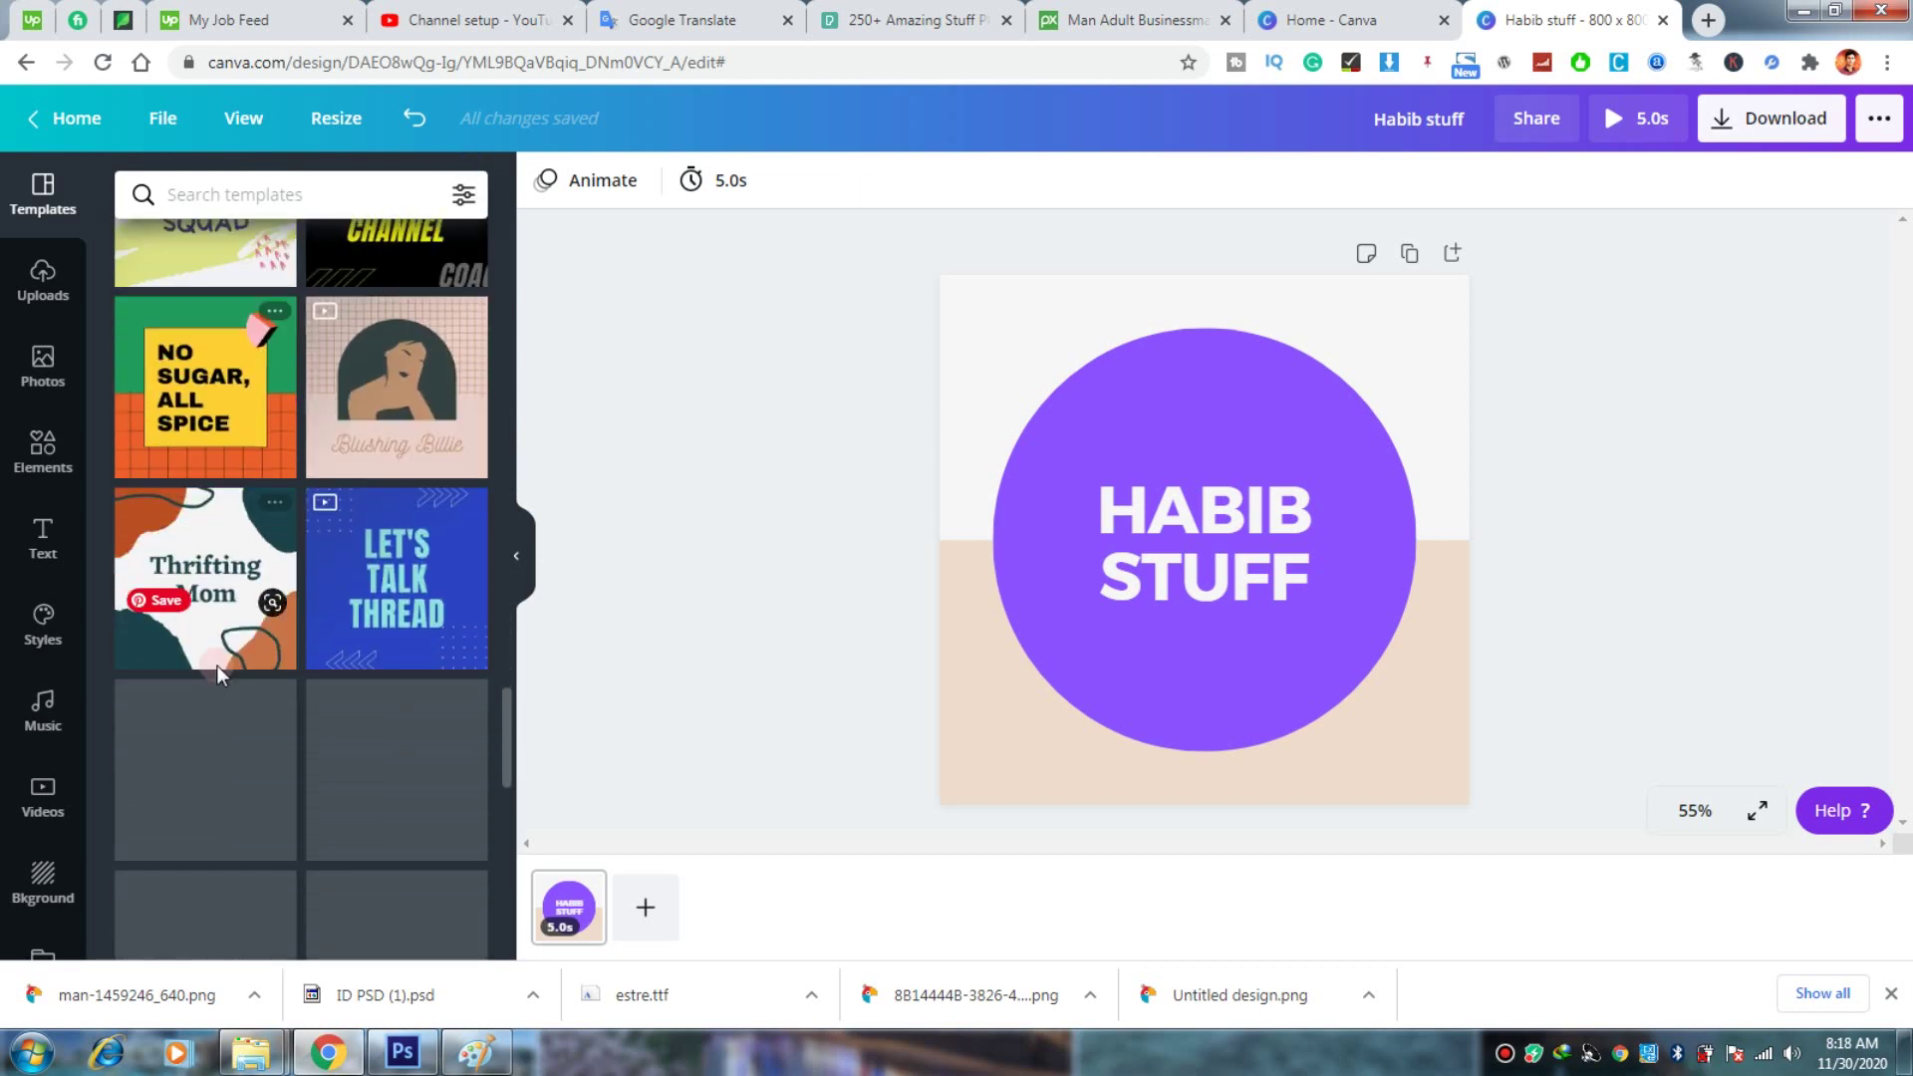
{"action": "scroll", "coordinate": [224, 598], "scroll_direction": "down", "scroll_amount": 5}
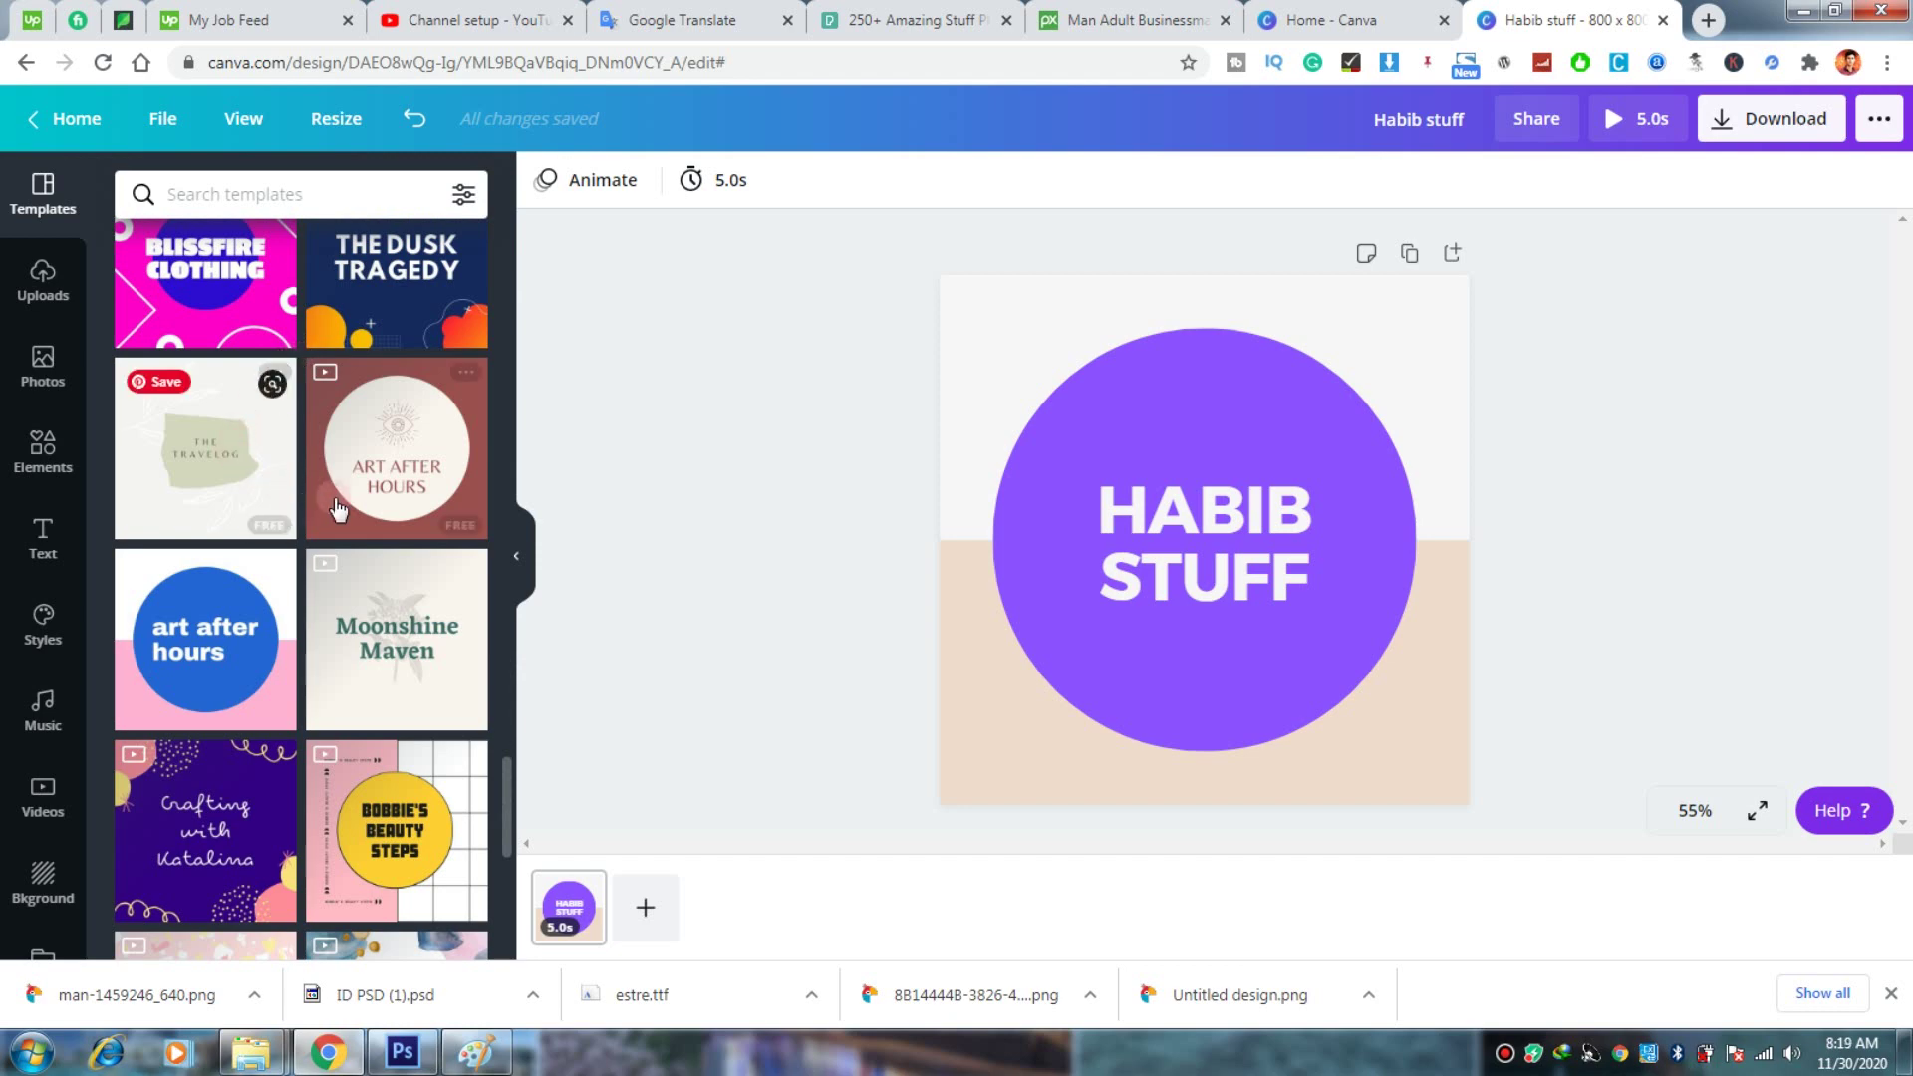
{"action": "mouse_move", "coordinate": [396, 434]}
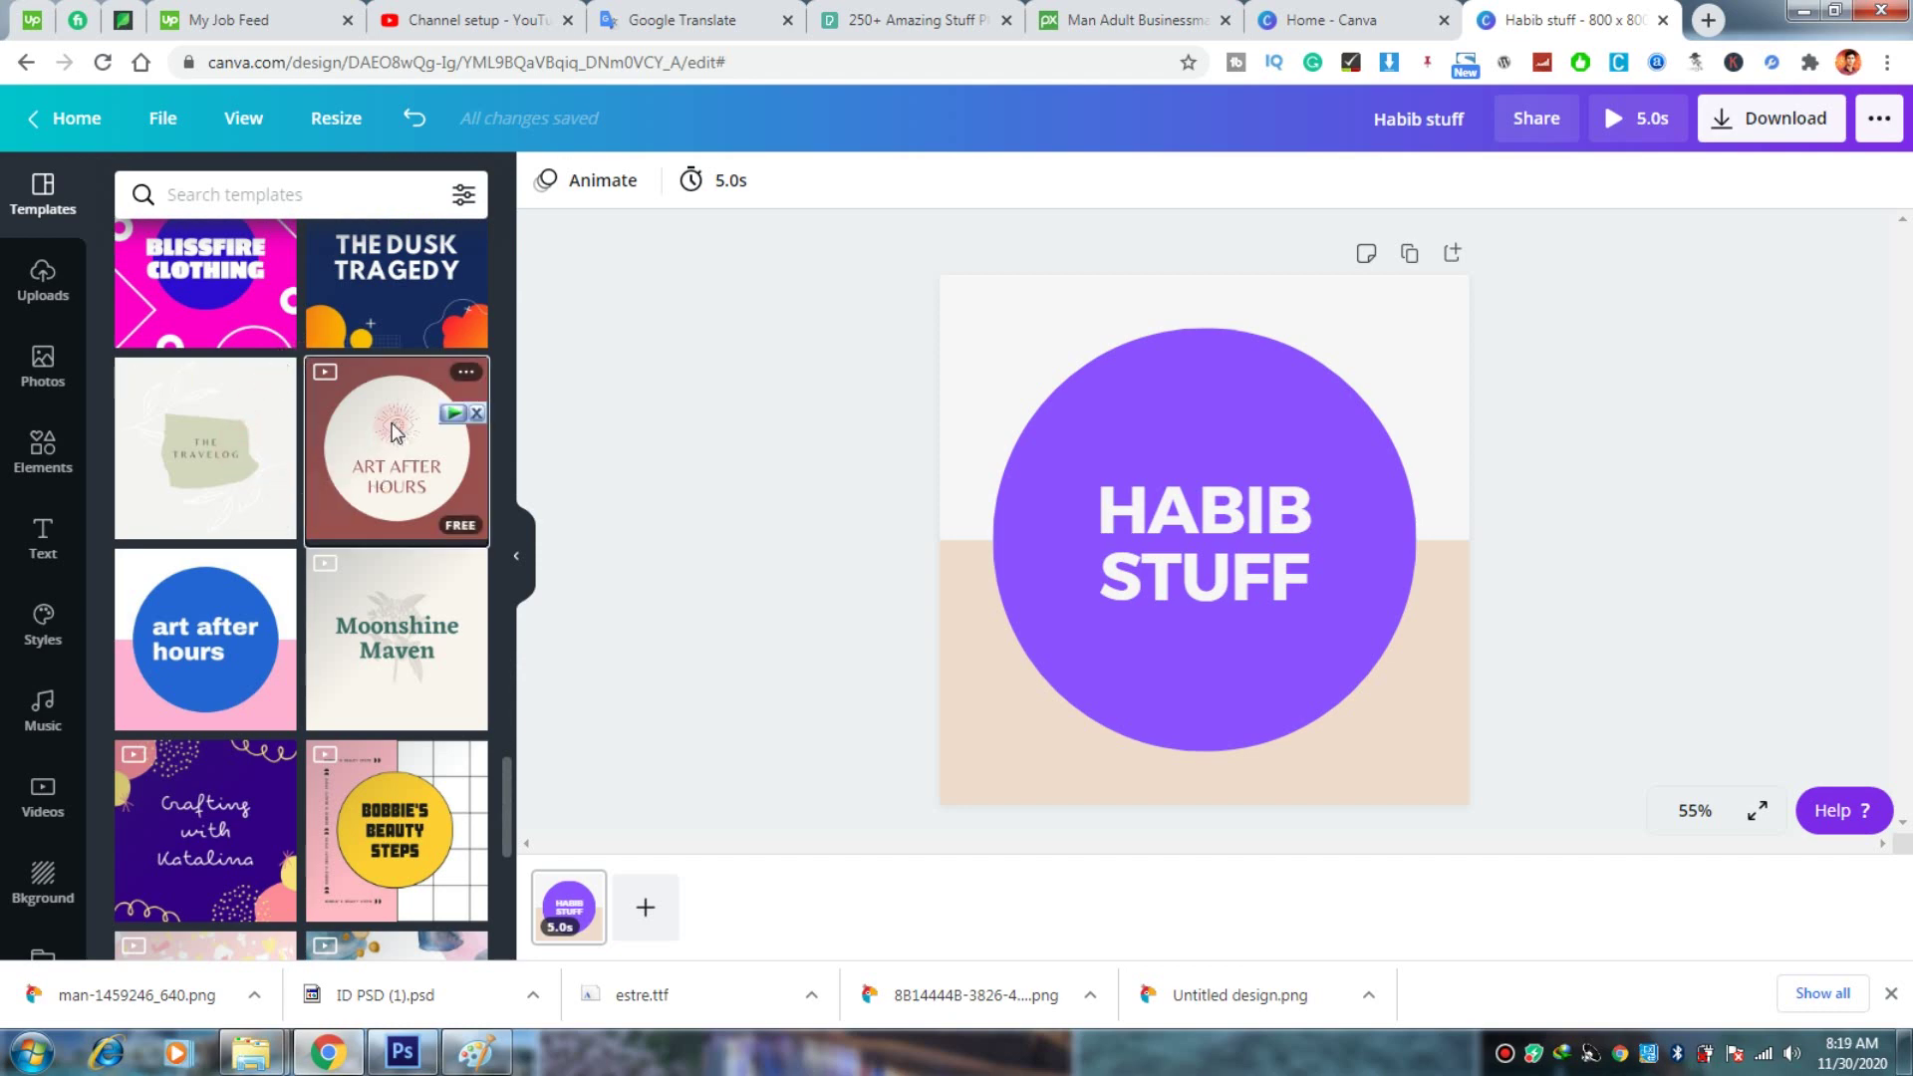
{"action": "left_click", "coordinate": [399, 434]}
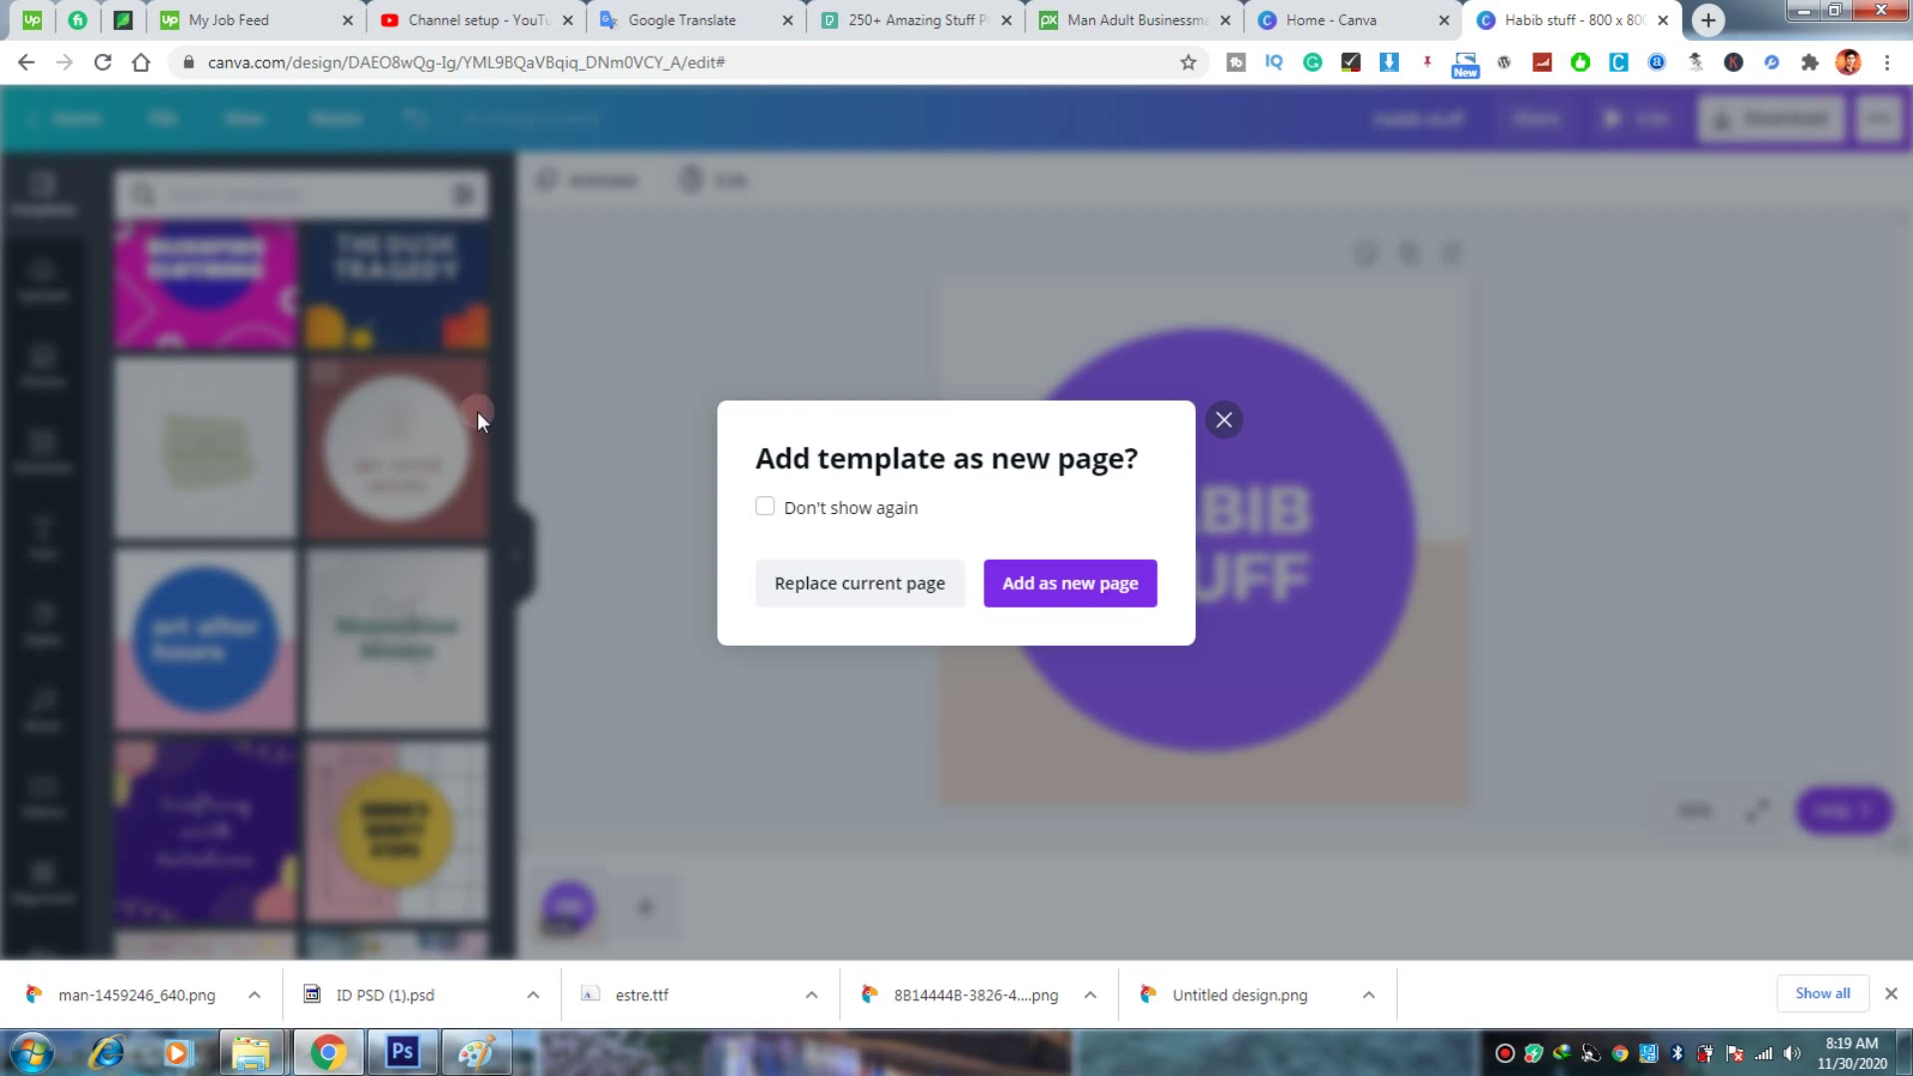
{"action": "left_click", "coordinate": [882, 596]}
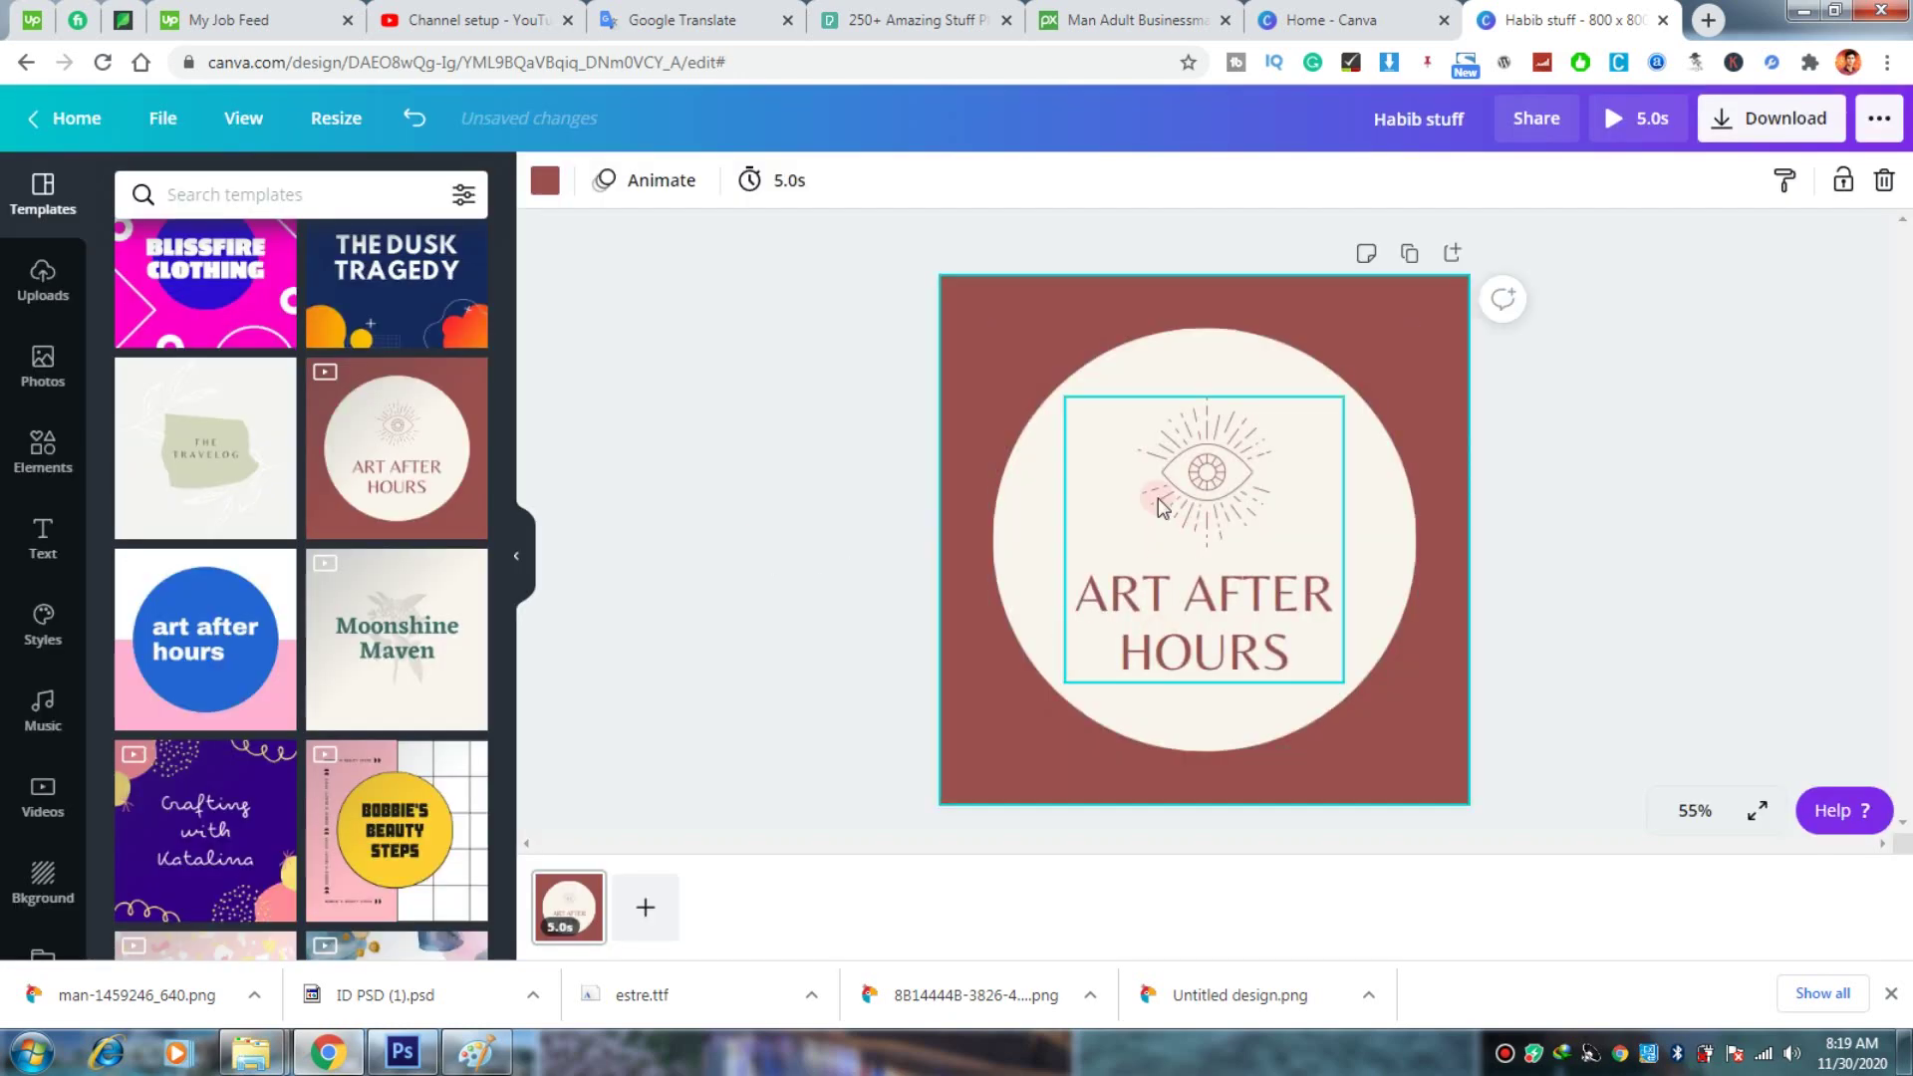
Step: Delete the eye graphic above the "ART AFTER HOURS" text in the circle
{"action": "left_click", "coordinate": [1230, 459]}
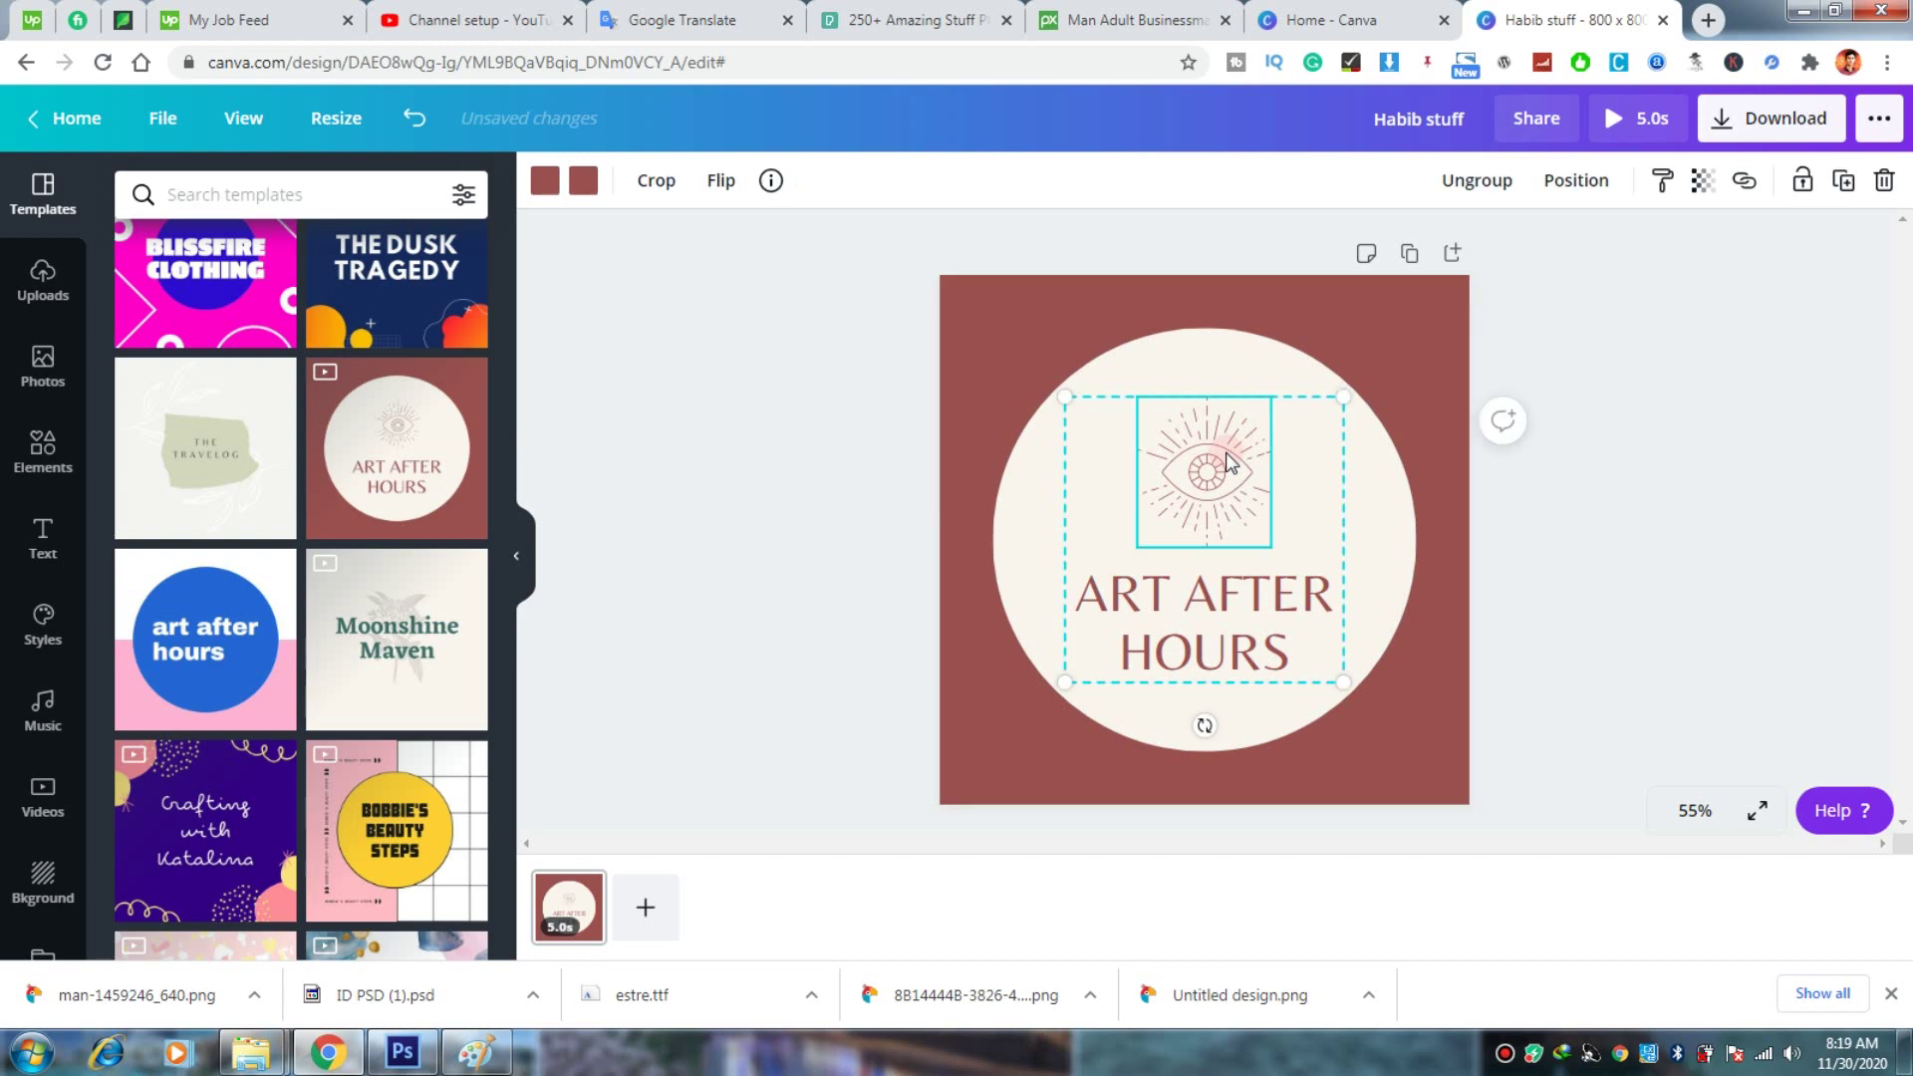
{"action": "left_click", "coordinate": [1300, 432]}
{"action": "left_click", "coordinate": [1300, 500]}
{"action": "left_click", "coordinate": [1251, 453]}
{"action": "right_click", "coordinate": [1252, 460]}
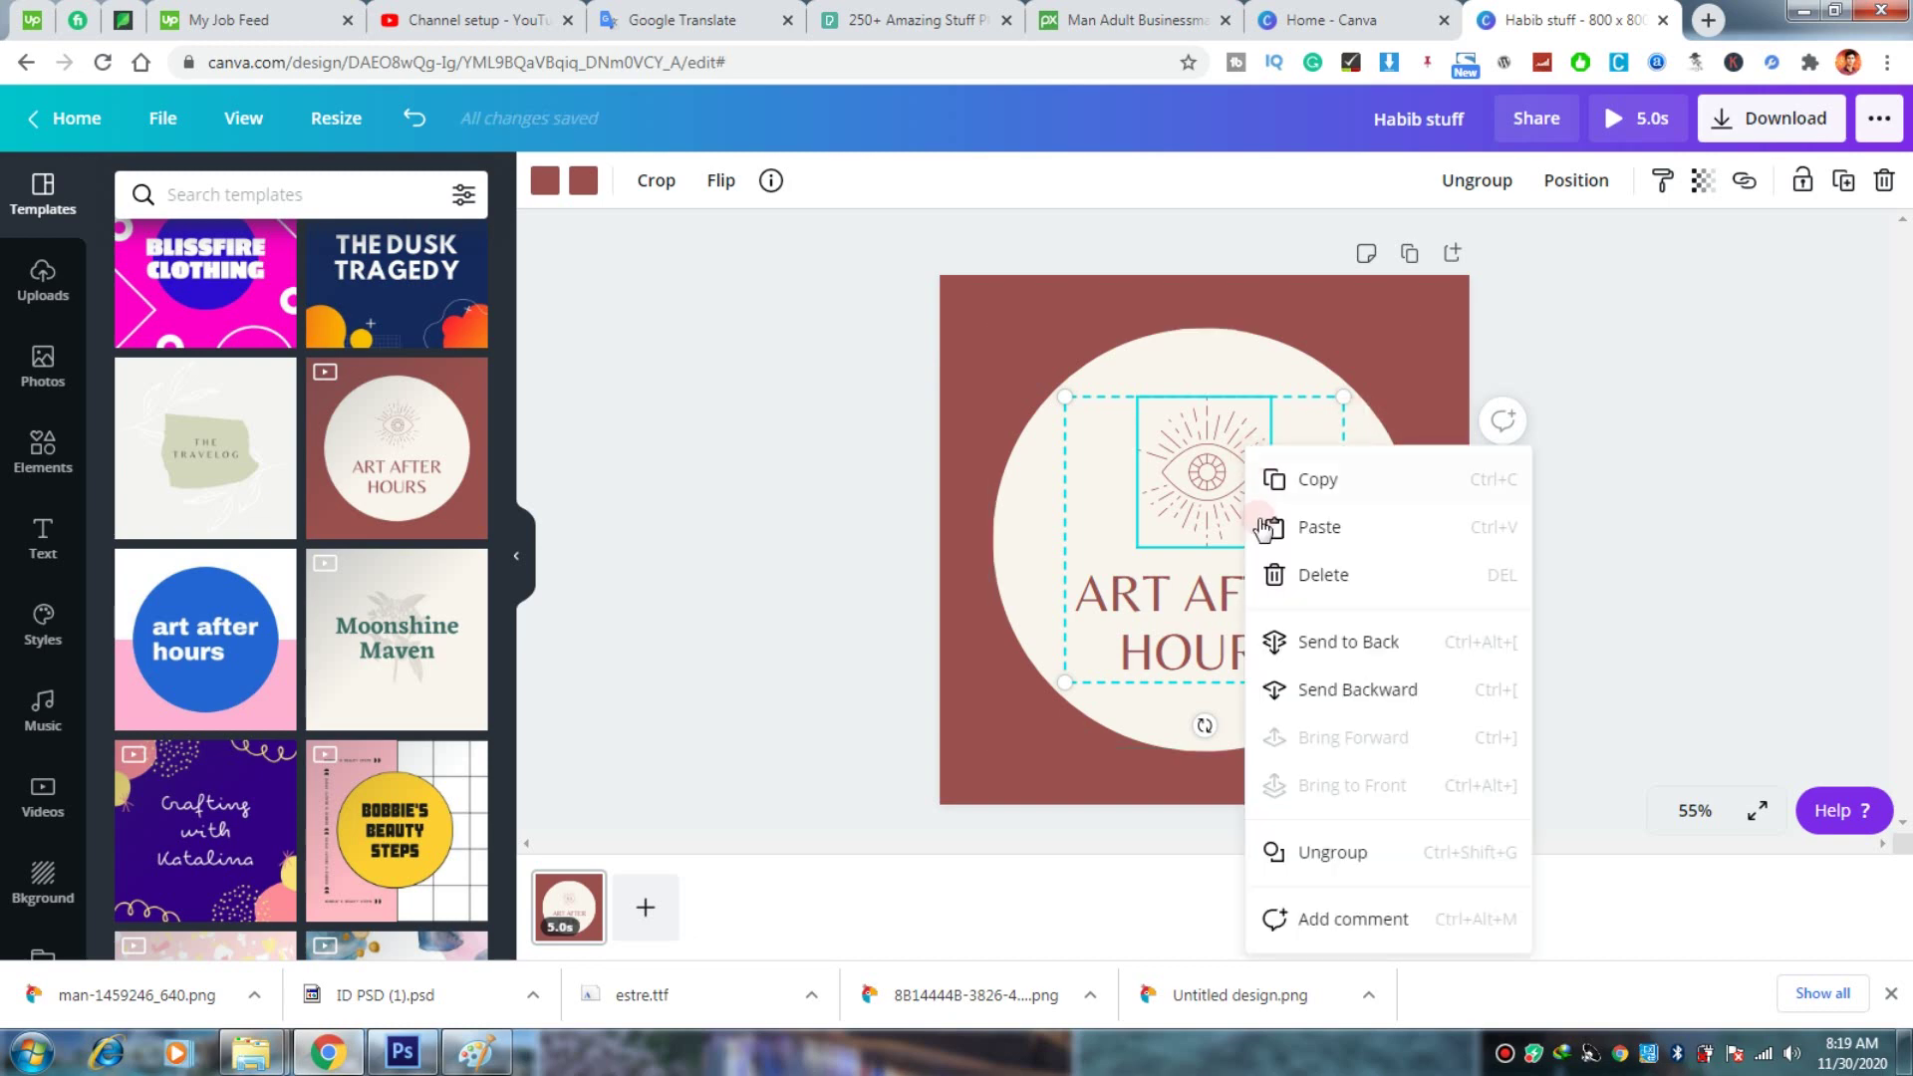
{"action": "left_click", "coordinate": [1325, 578]}
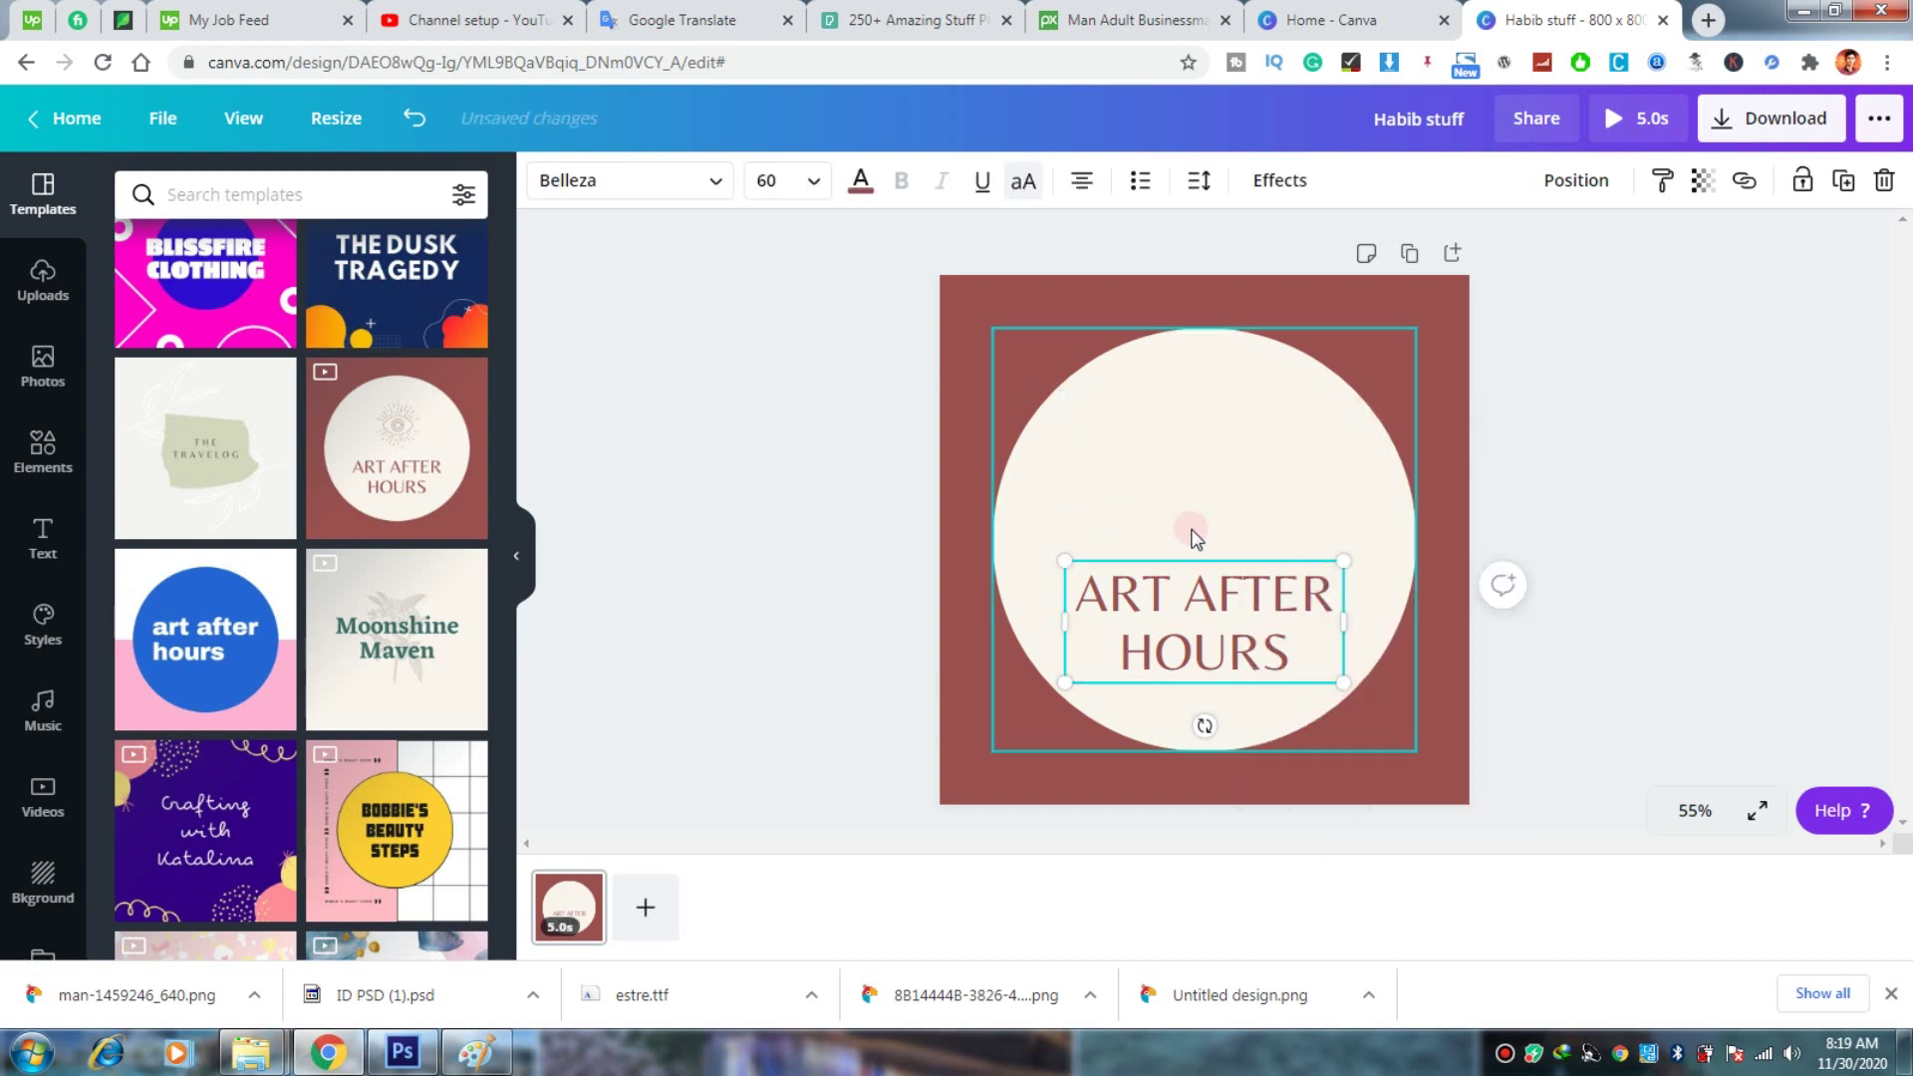
Step: Show the uploads, switch to Windows Explorer, and open the "Habib Click" folder on drive E: with its files listed by details
{"action": "left_click", "coordinate": [43, 282]}
{"action": "mouse_move", "coordinate": [251, 1053]}
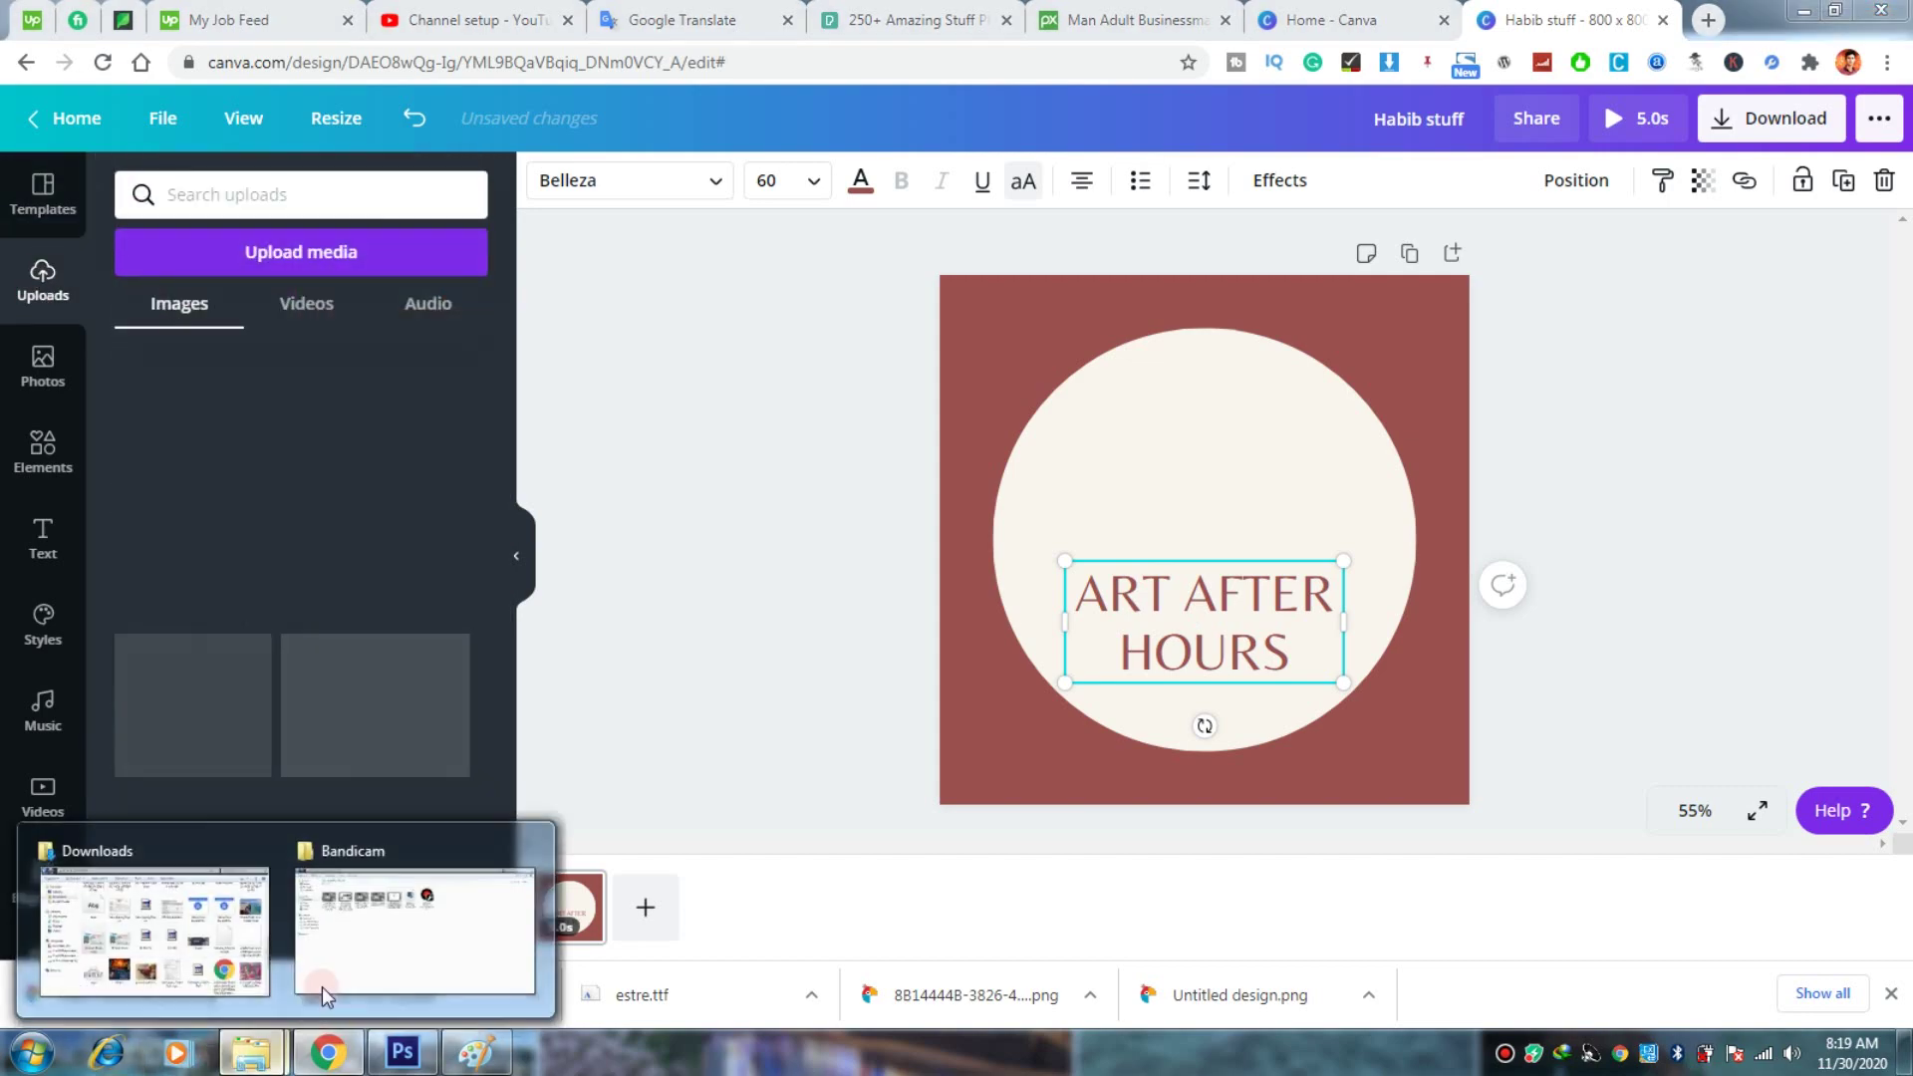
{"action": "left_click", "coordinate": [212, 907]}
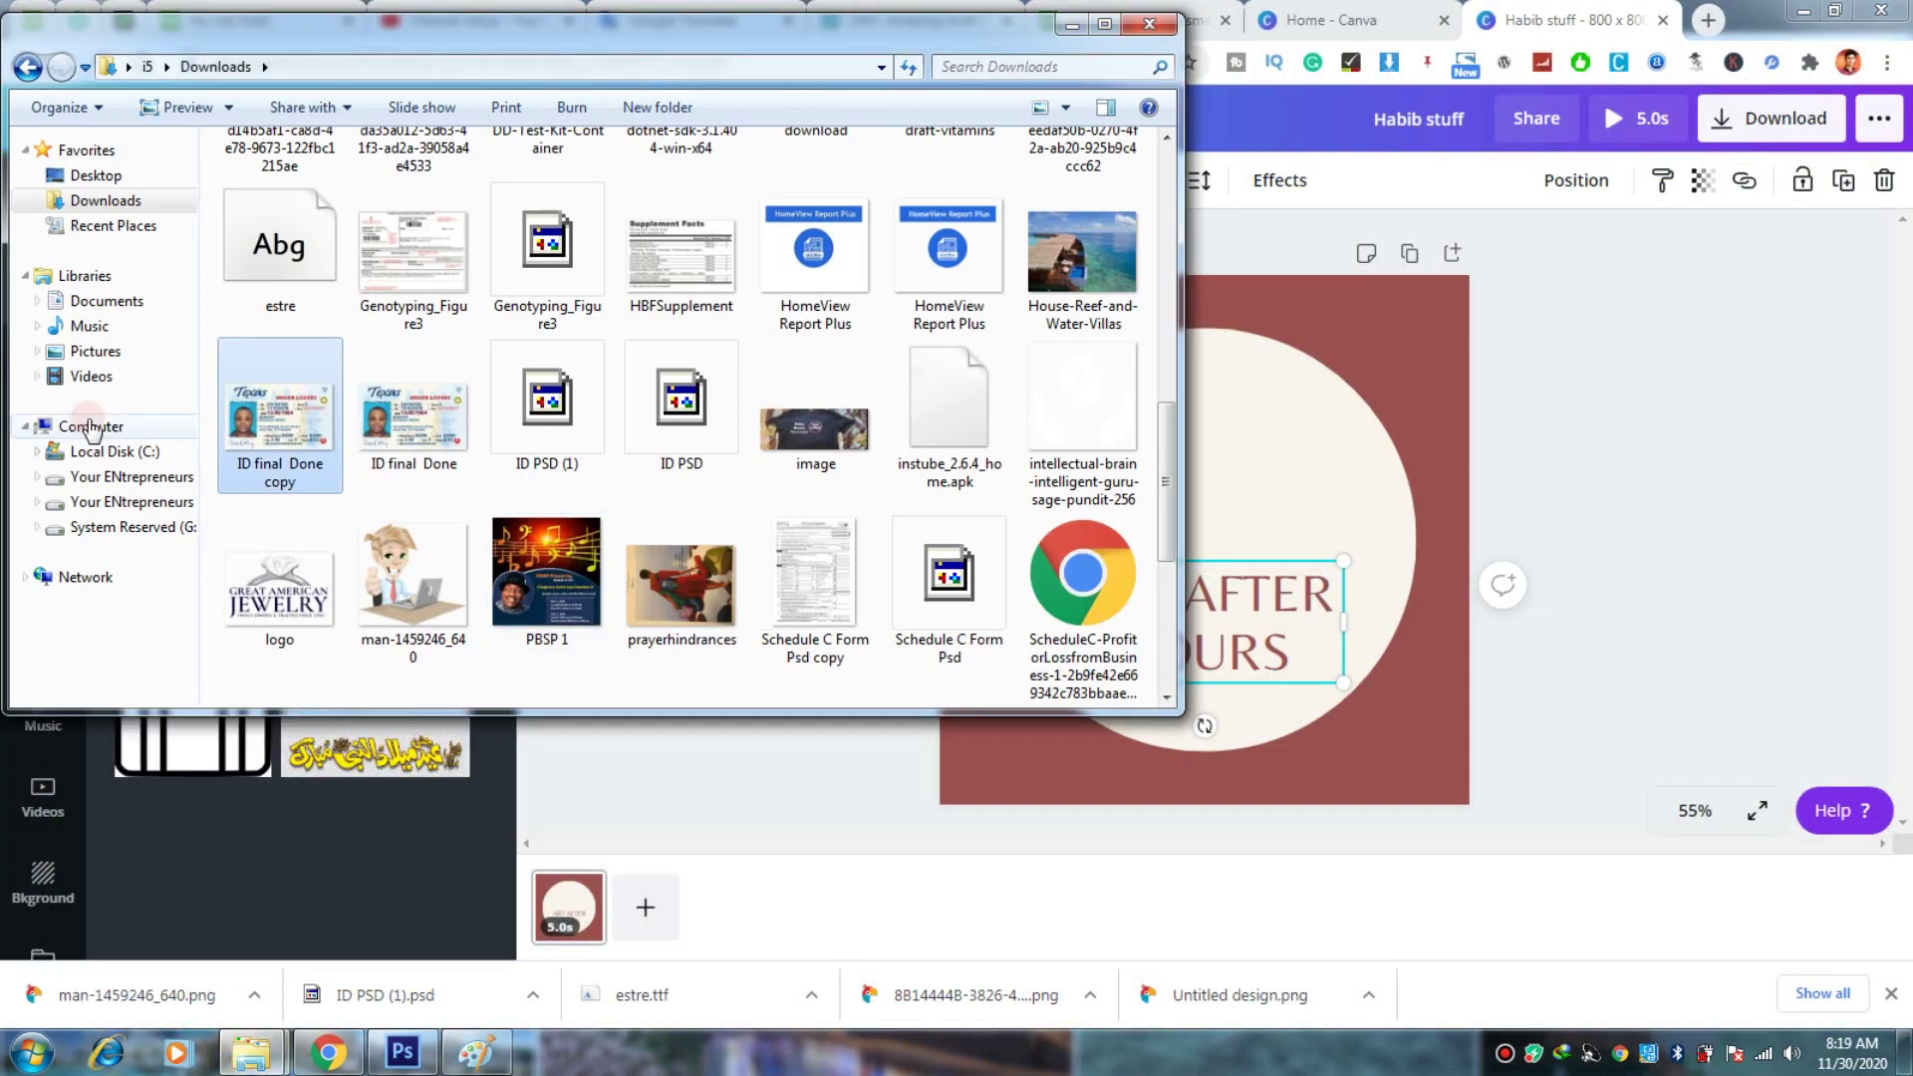
{"action": "left_click", "coordinate": [89, 427]}
{"action": "left_click", "coordinate": [129, 501]}
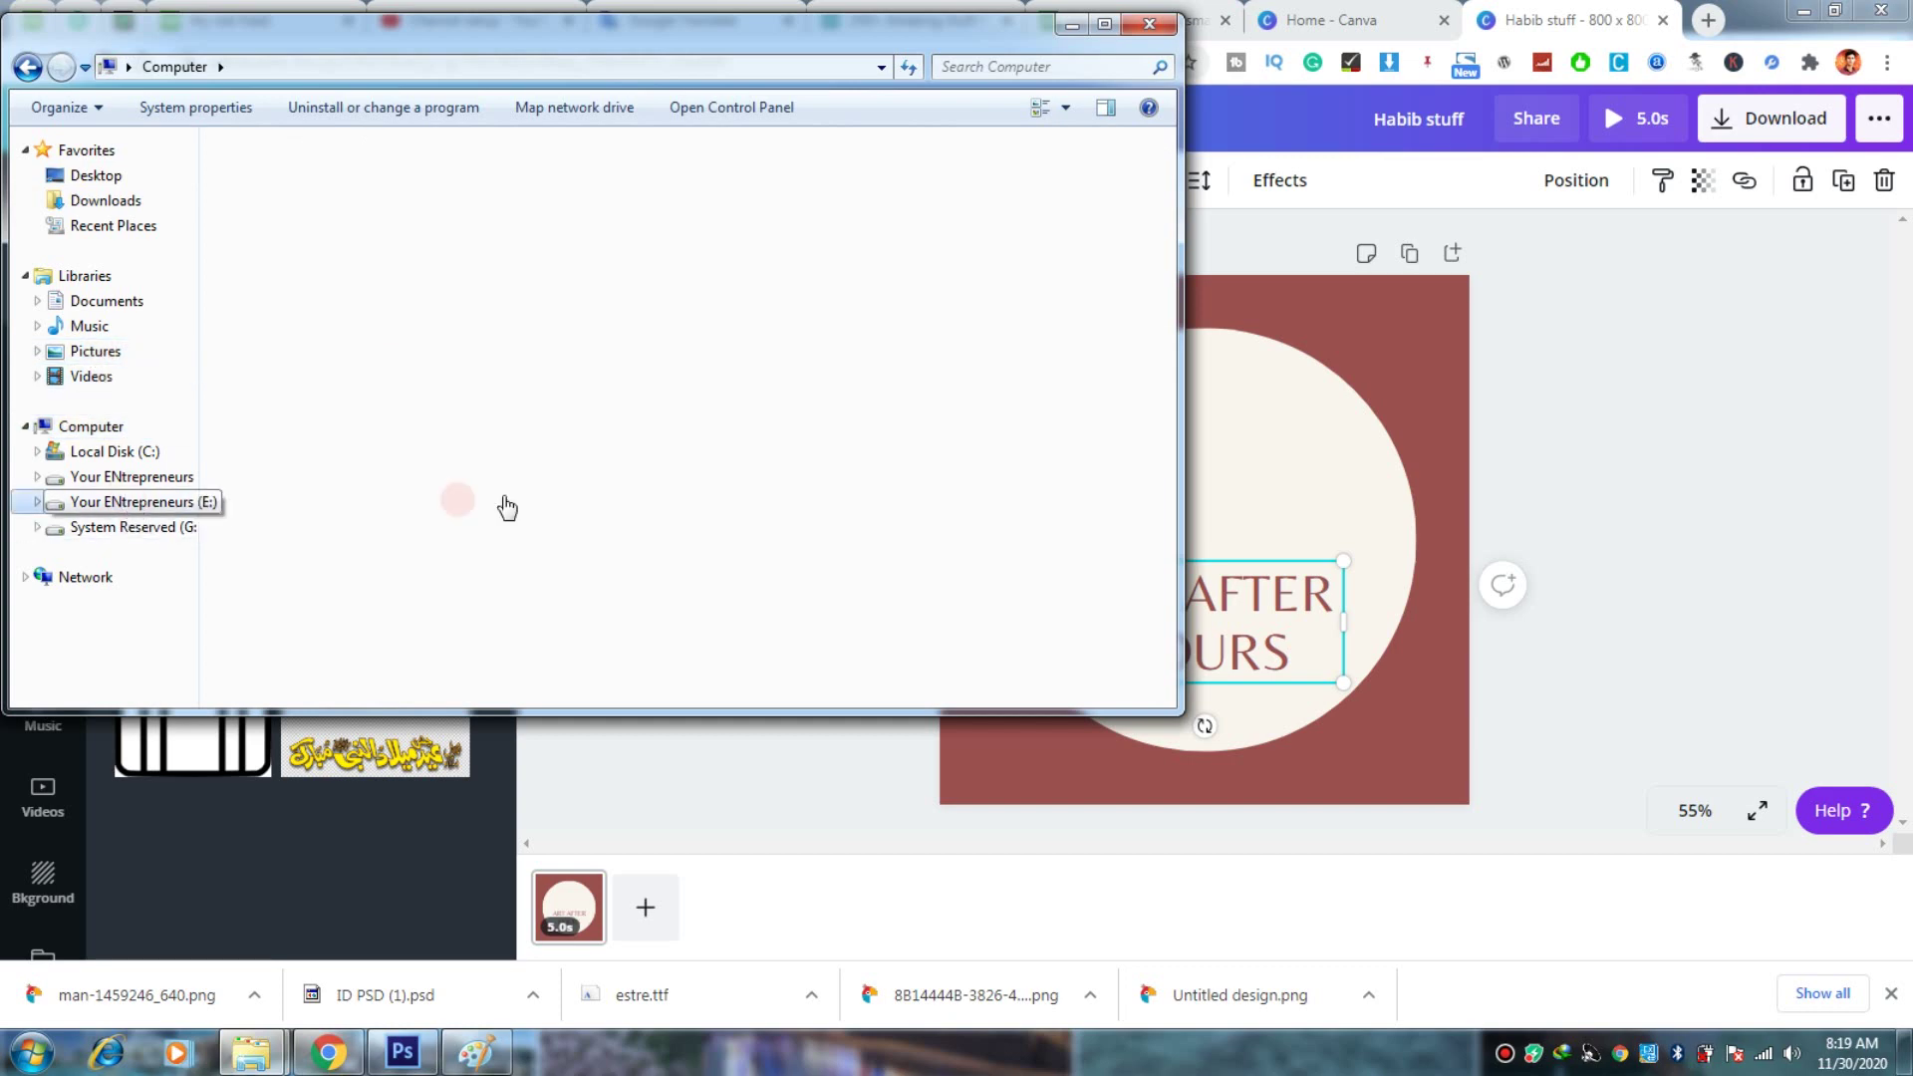
{"action": "left_click", "coordinate": [1042, 108]}
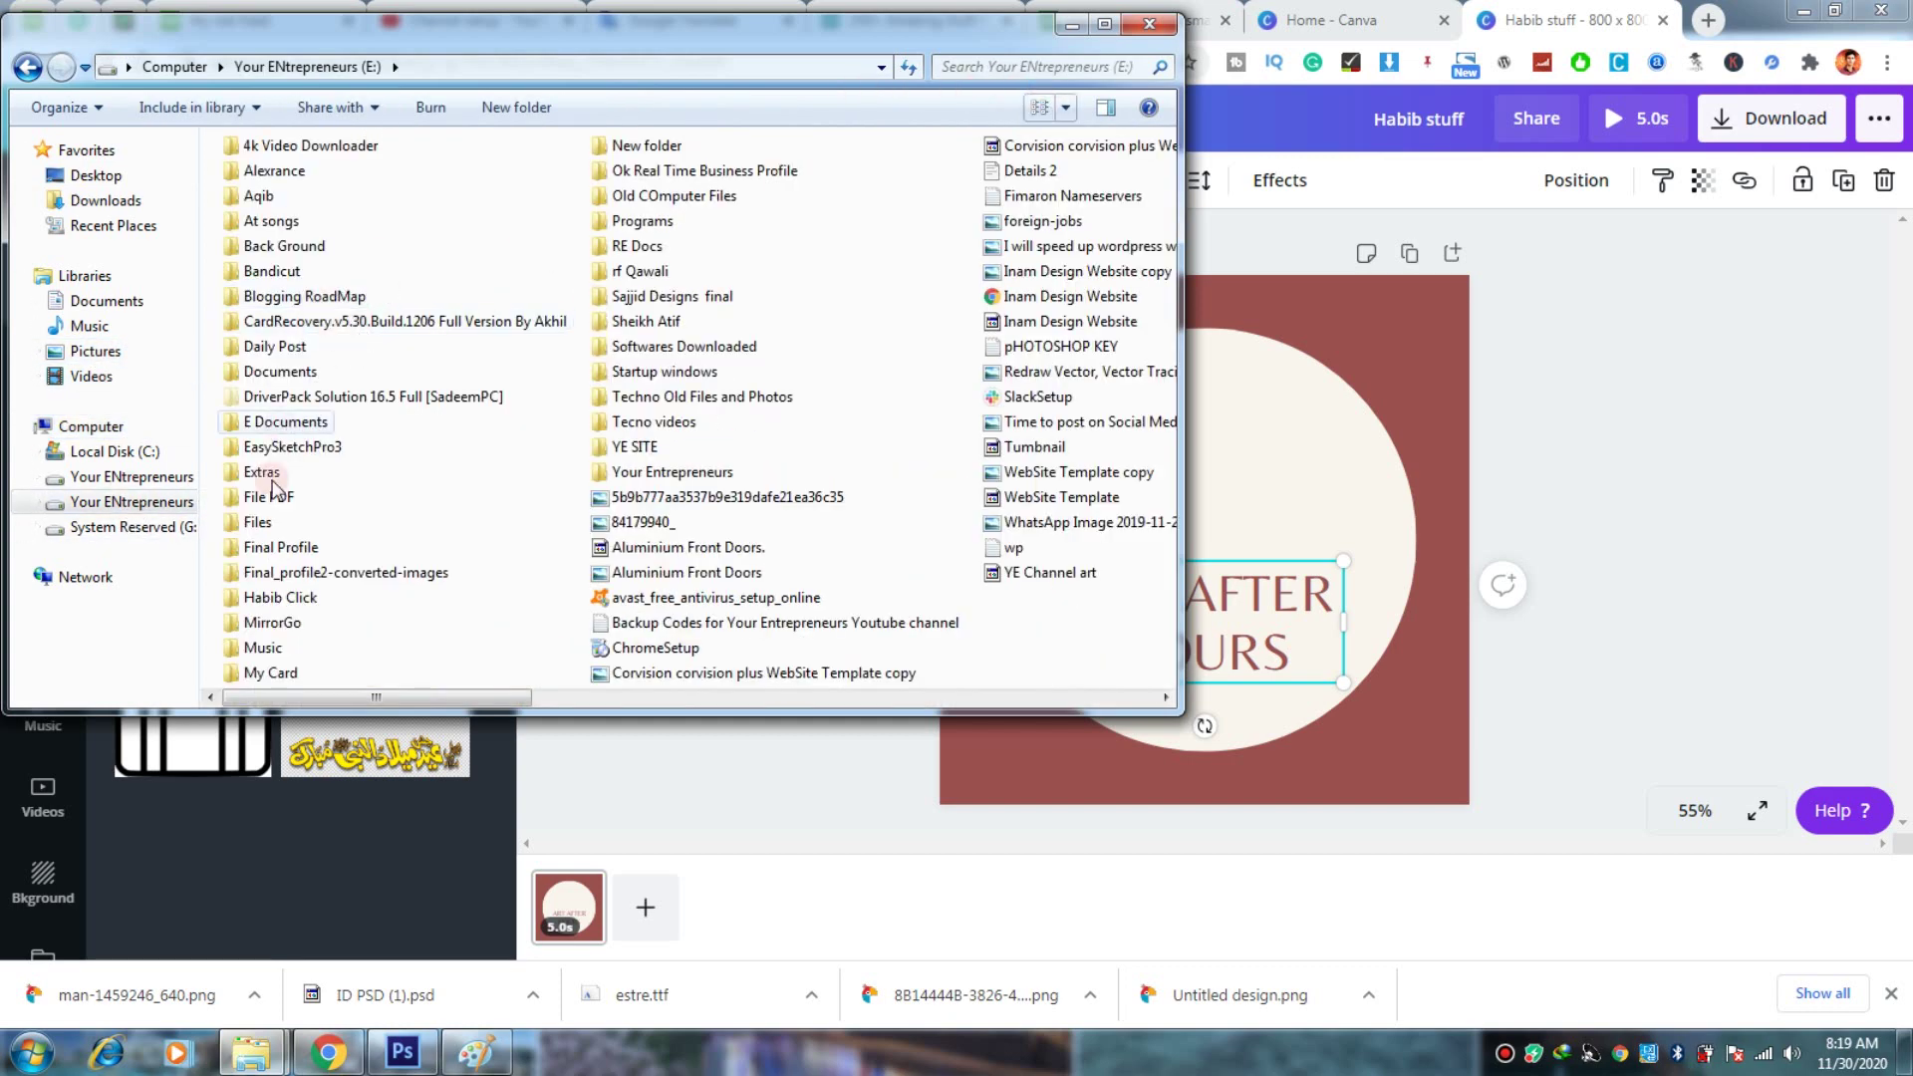
{"action": "double_click", "coordinate": [281, 597]}
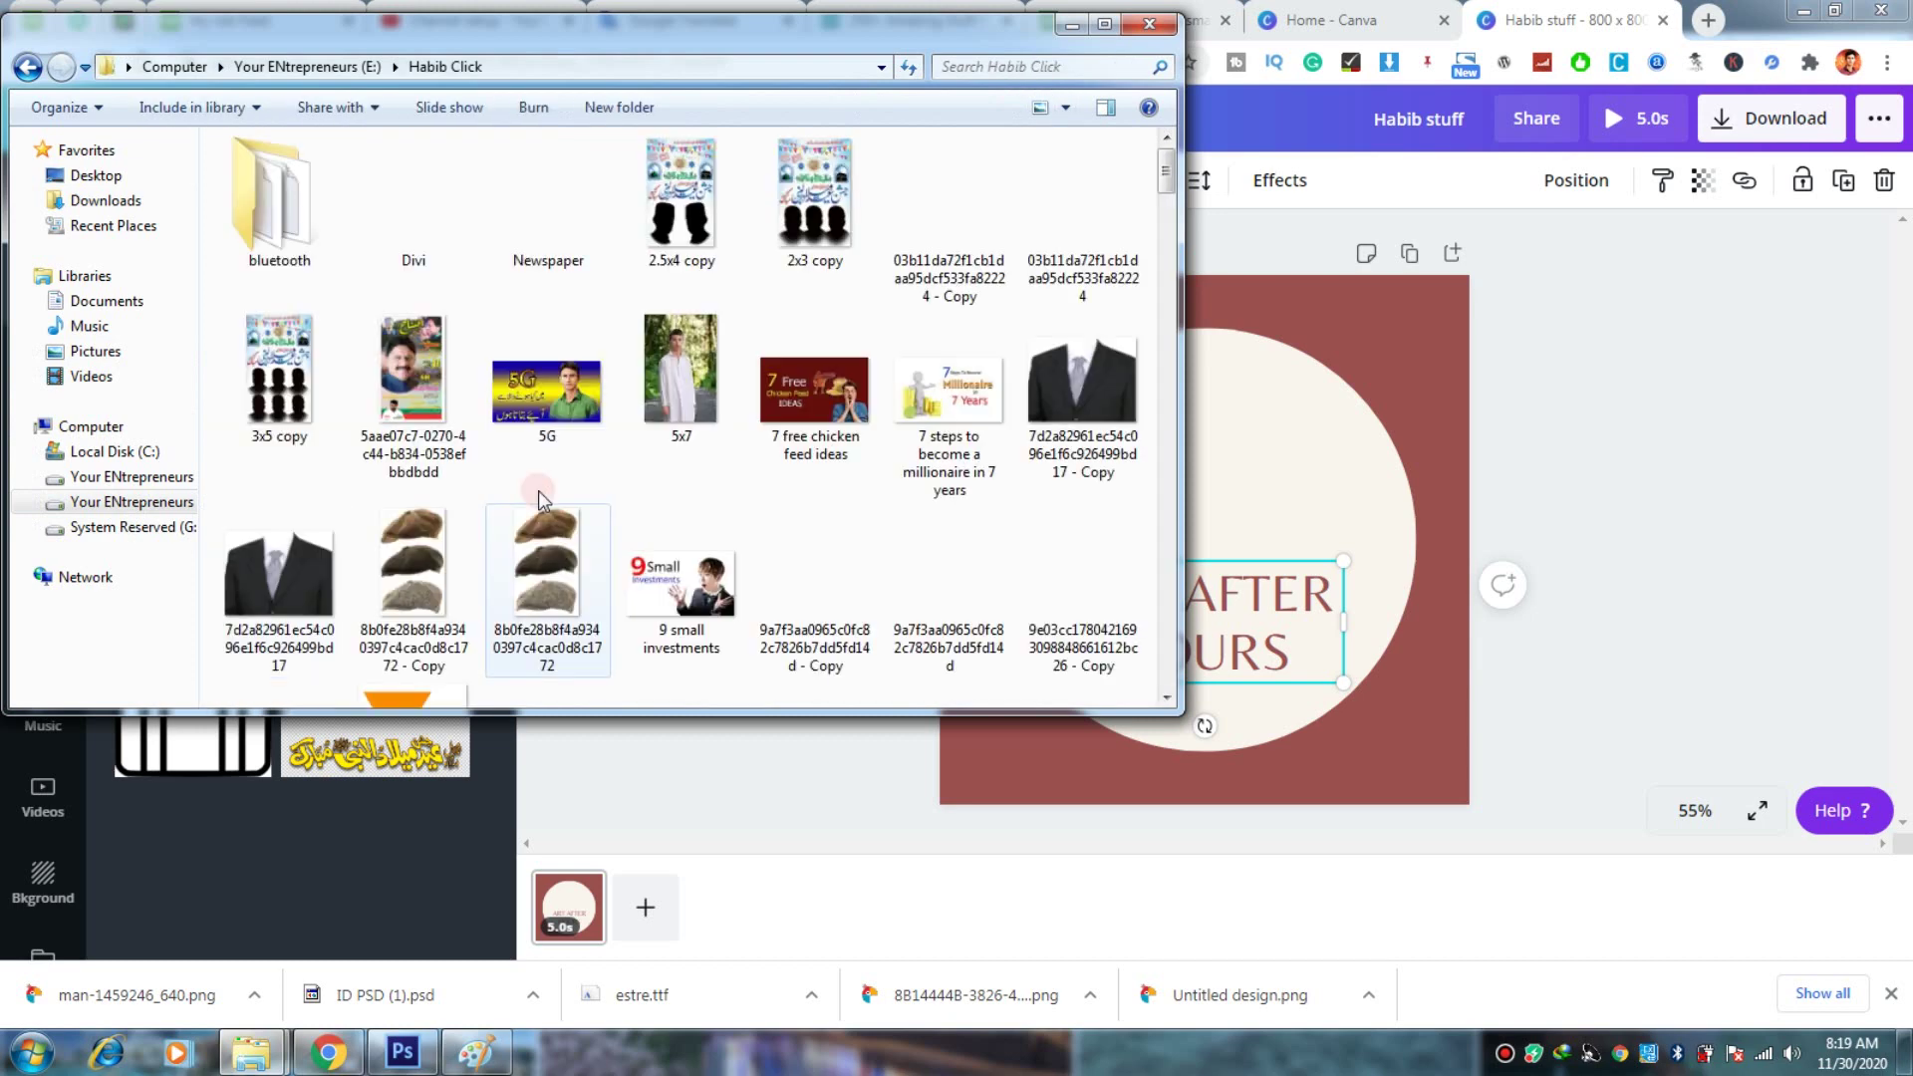
{"action": "left_click", "coordinate": [1040, 108]}
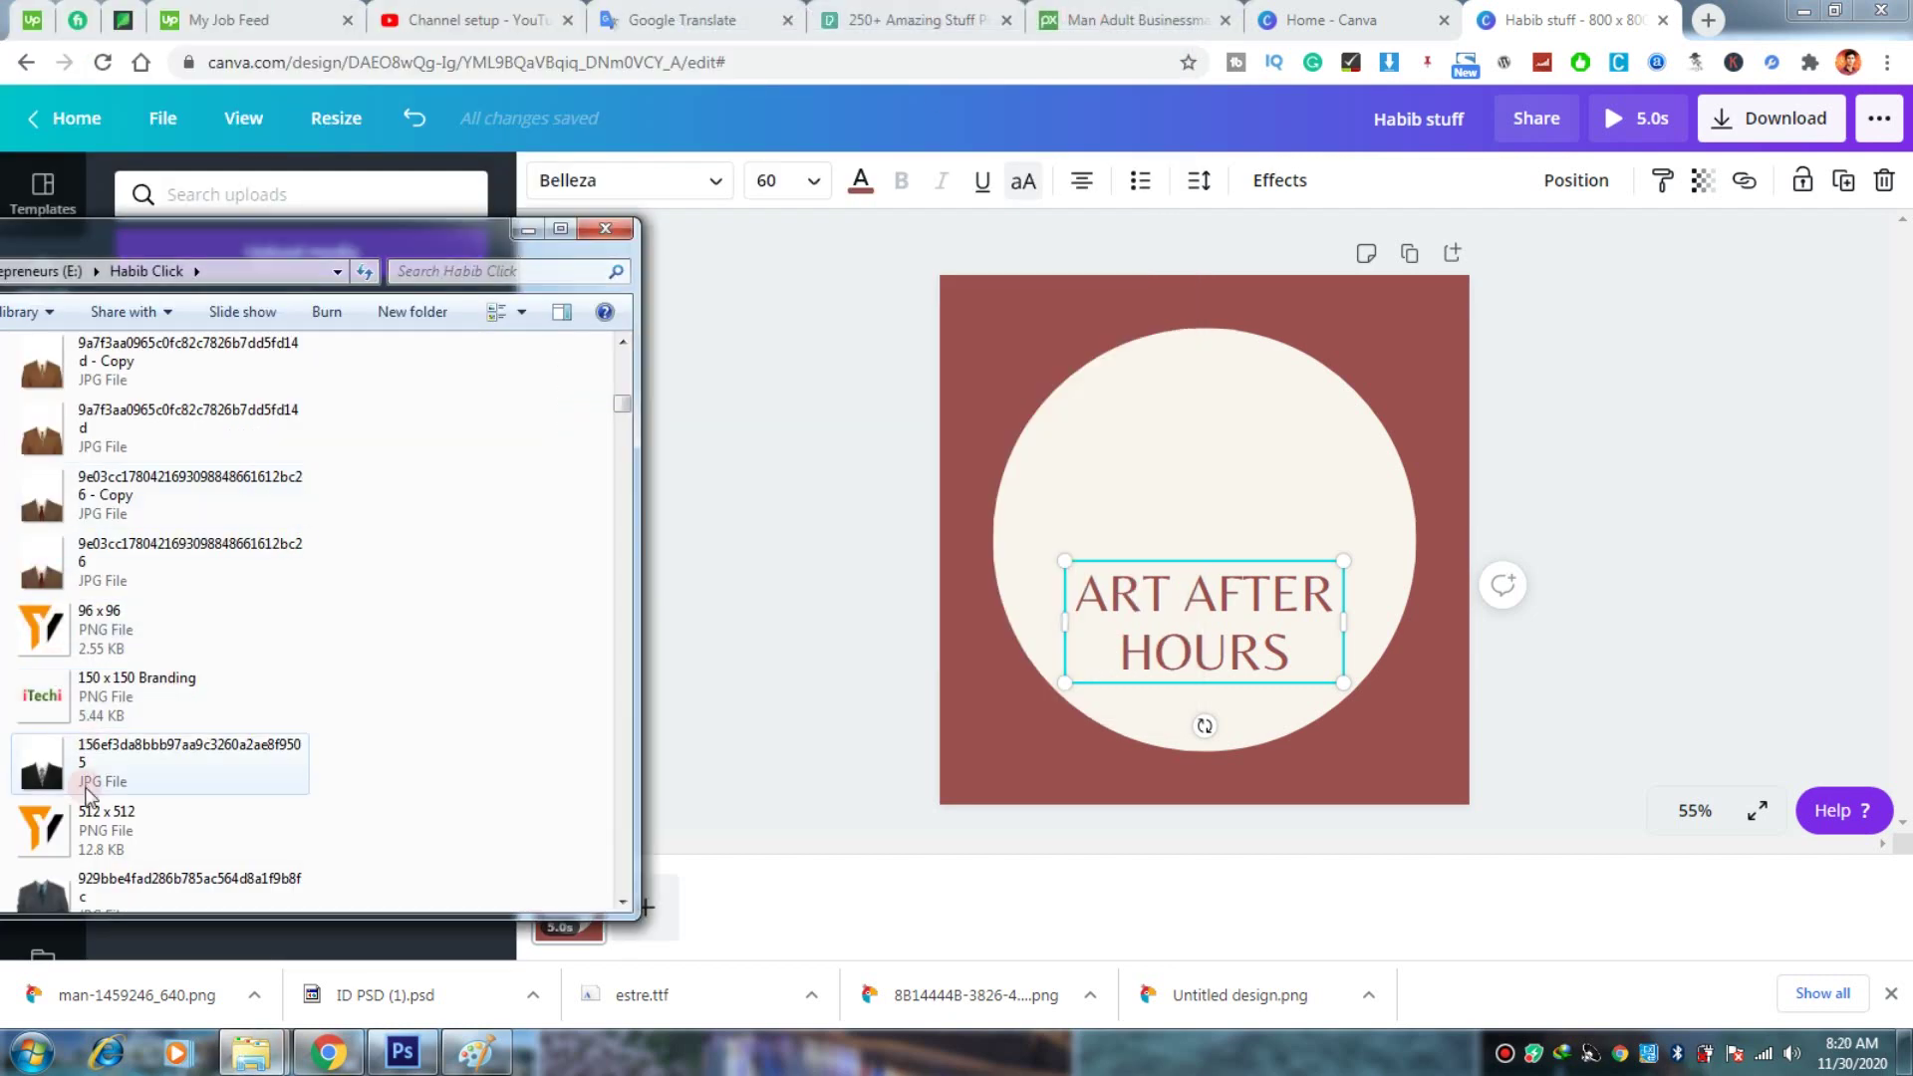
Step: Add the "512 x 512" PNG logo from the folder to the page, shrink it and center it above the text
{"action": "left_click_drag", "start_coordinate": [33, 835], "coordinate": [1157, 458]}
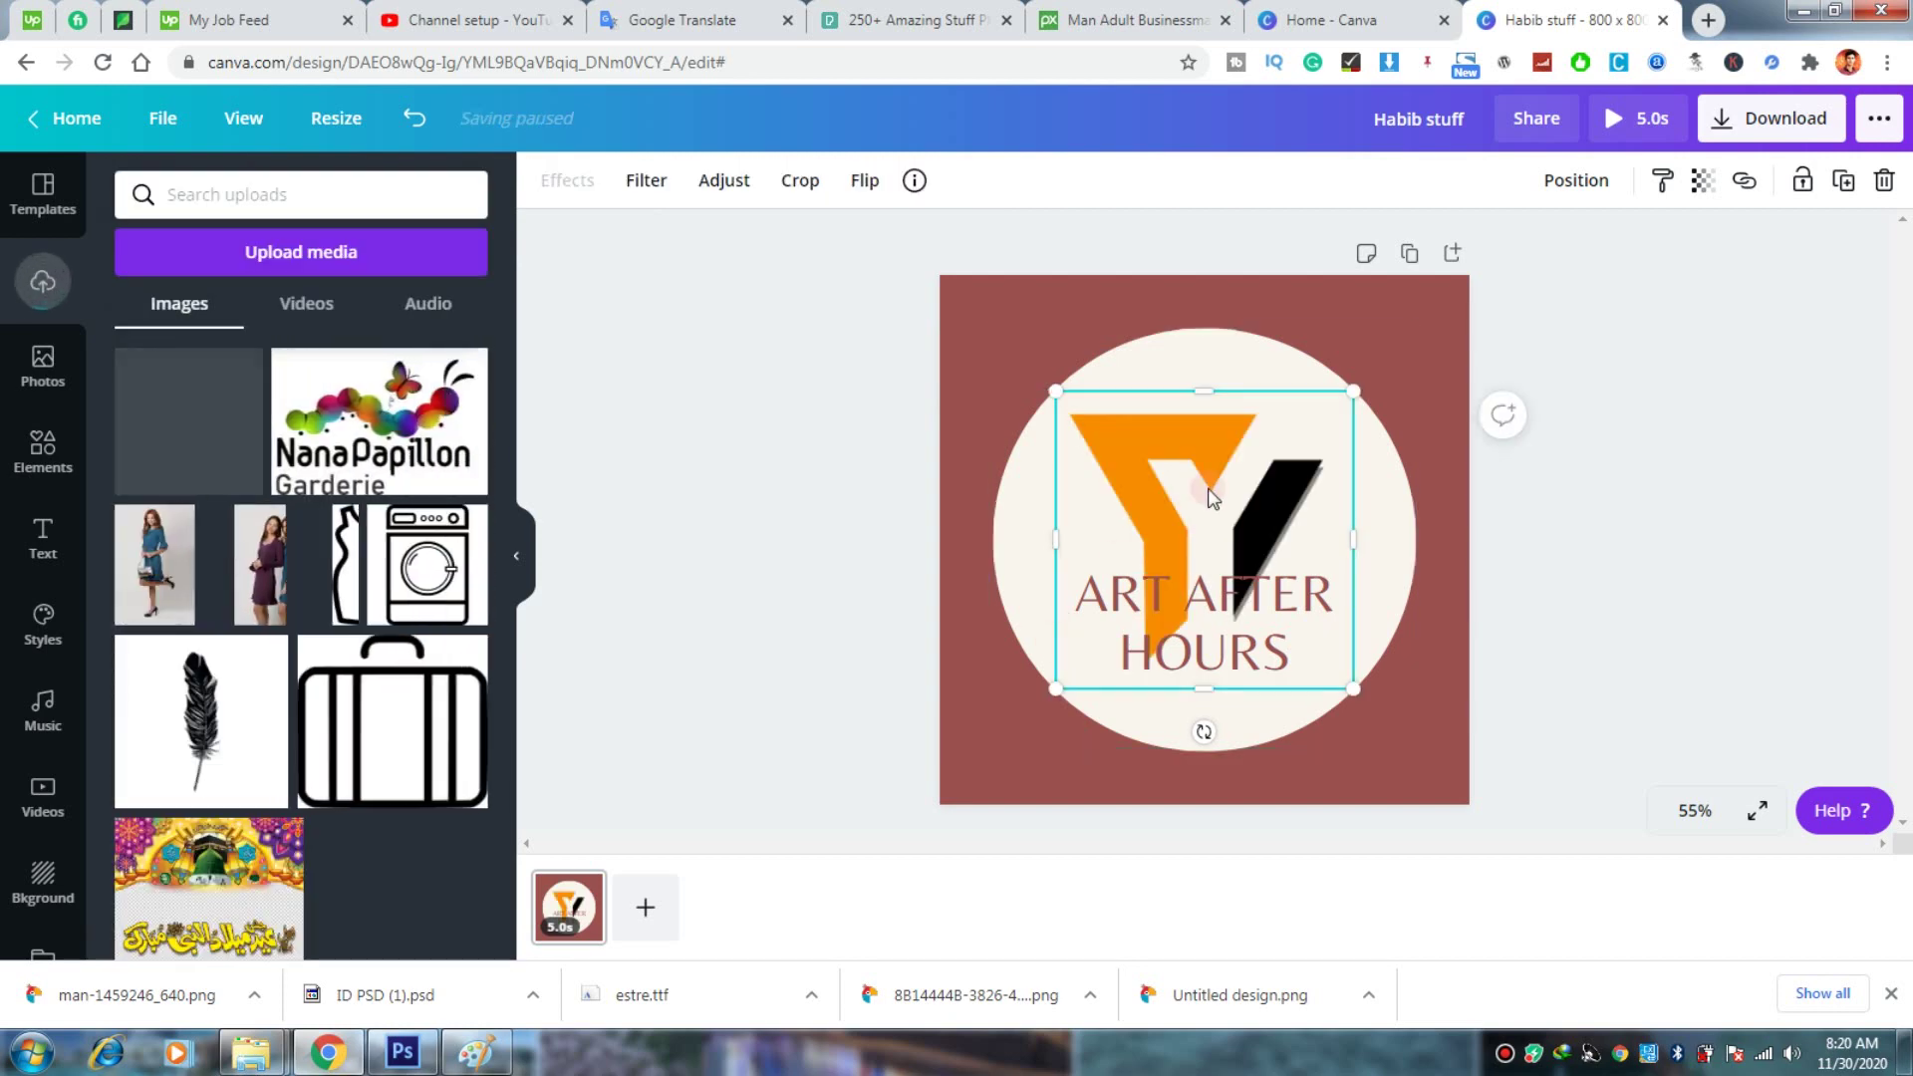
{"action": "left_click_drag", "start_coordinate": [1356, 688], "coordinate": [1226, 561]}
{"action": "left_click_drag", "start_coordinate": [1151, 478], "coordinate": [1214, 487]}
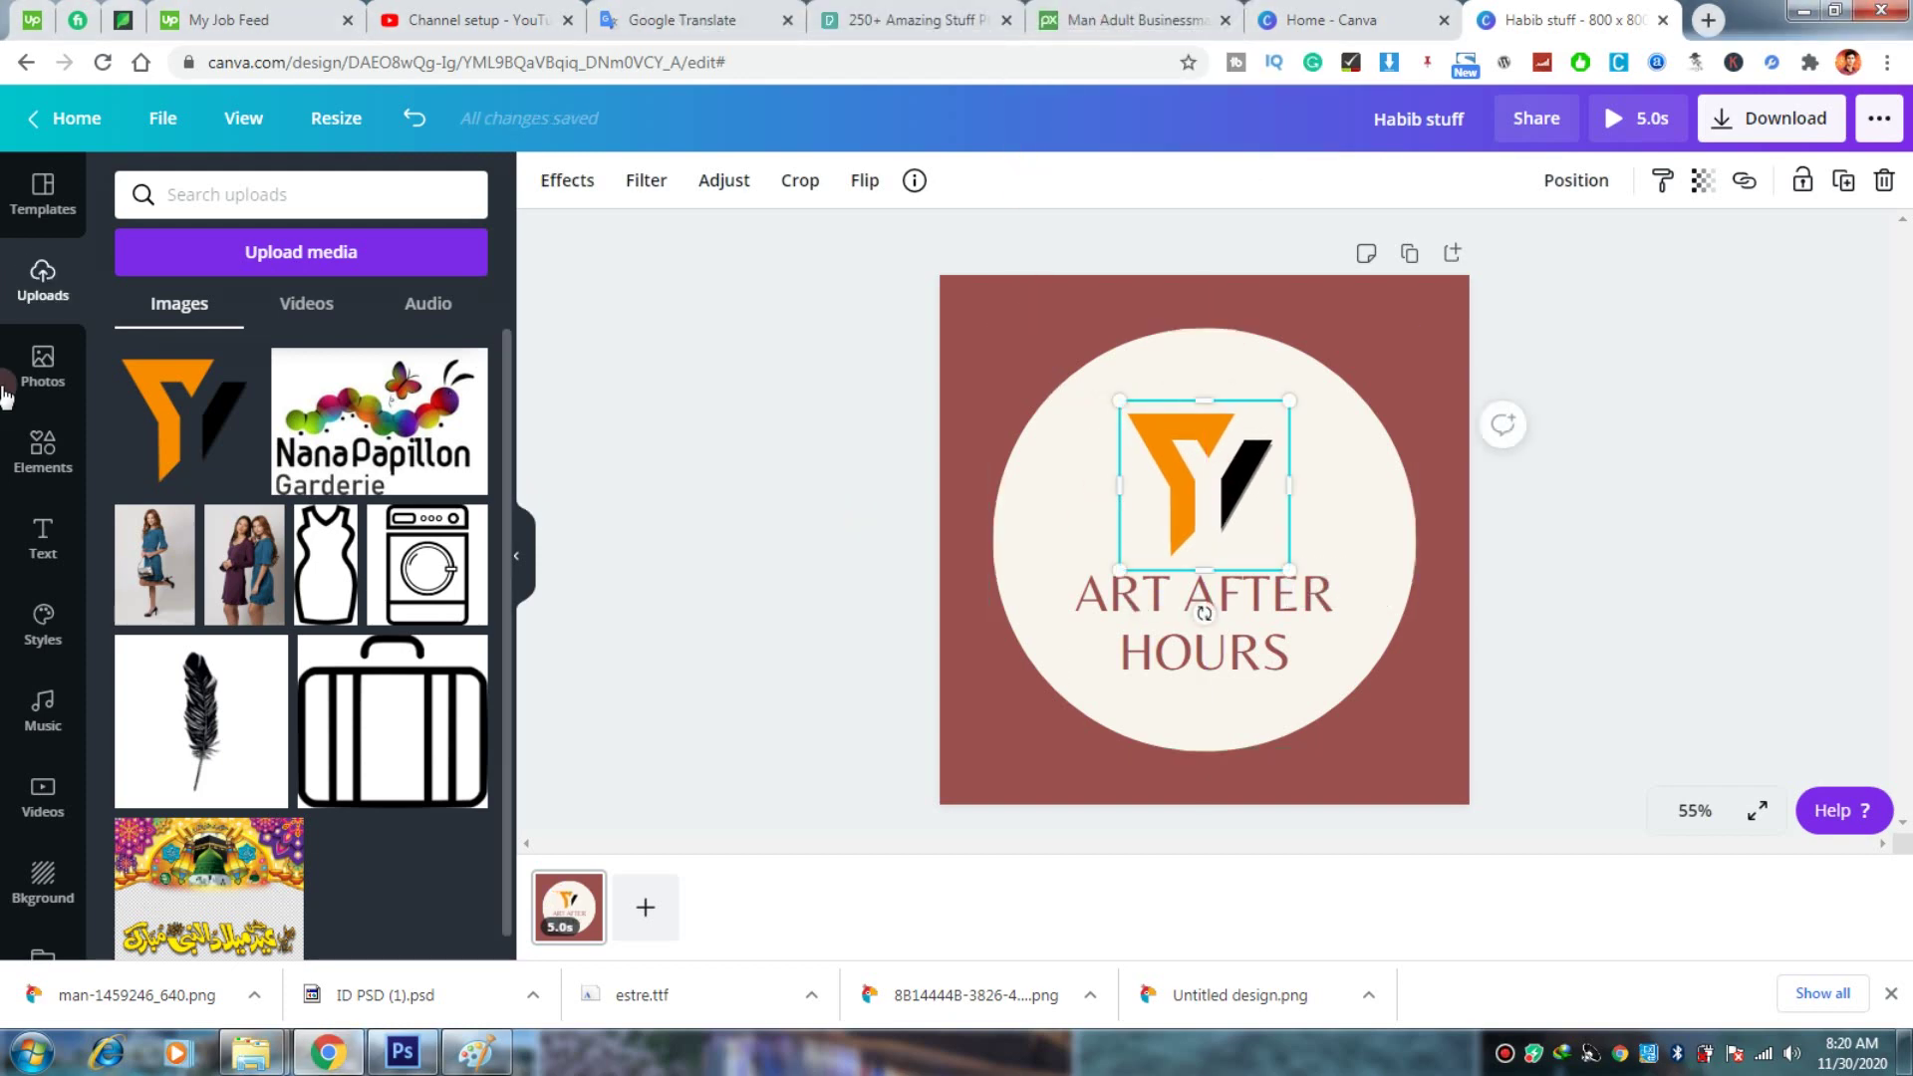
{"action": "left_click", "coordinate": [298, 251]}
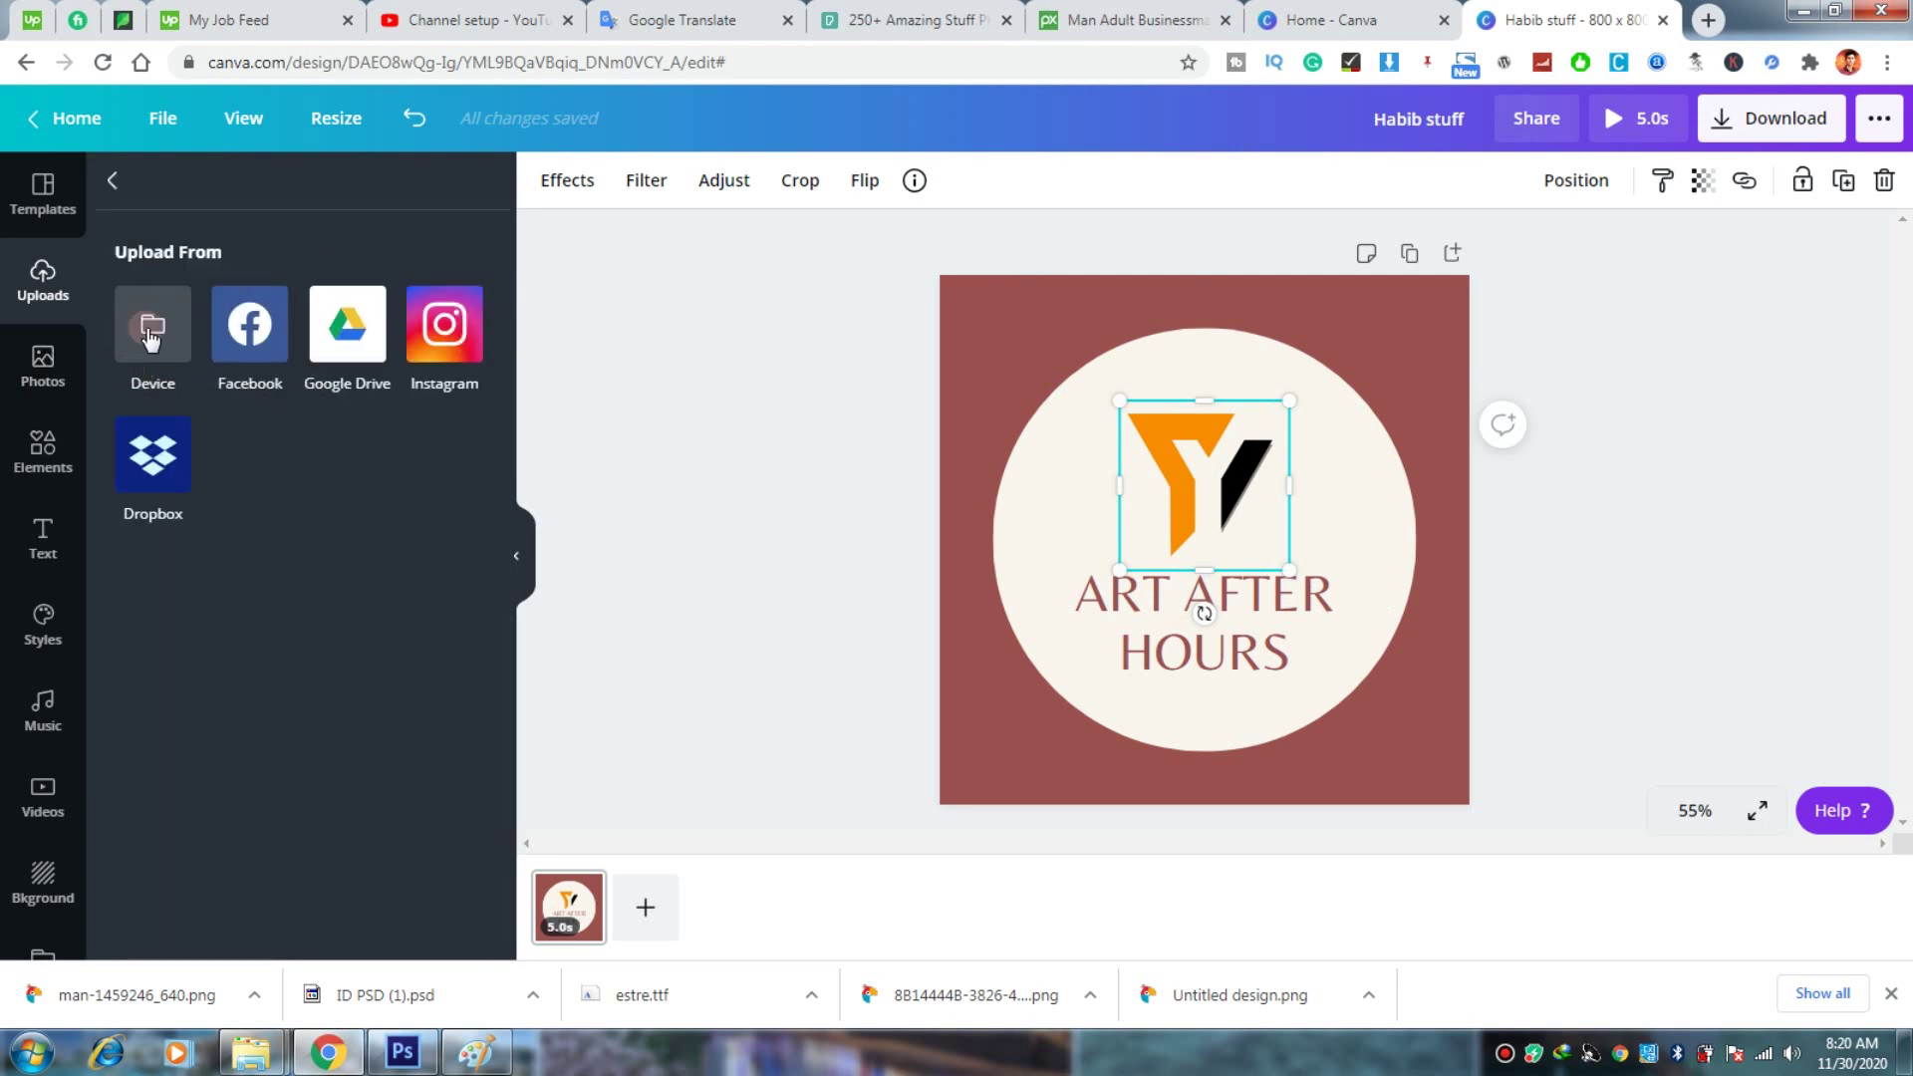
{"action": "left_click", "coordinate": [149, 334]}
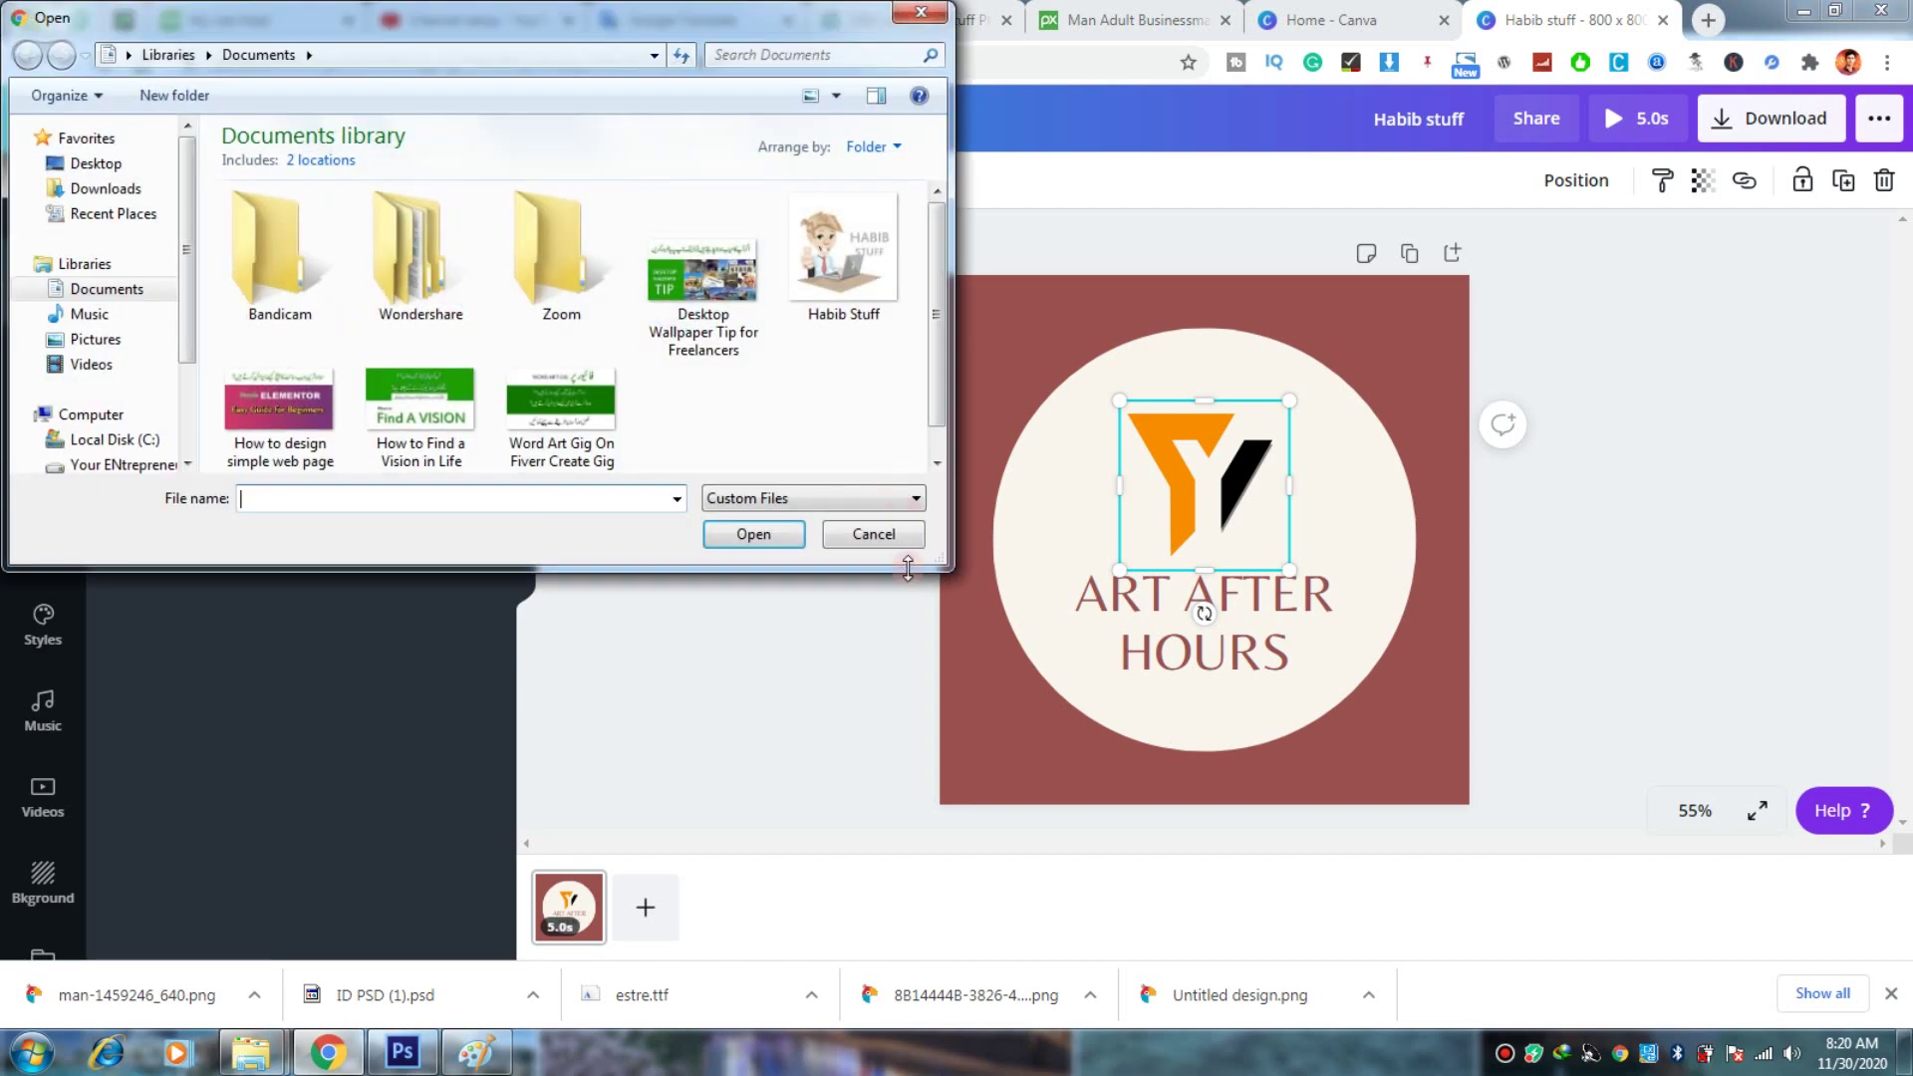
{"action": "left_click", "coordinate": [881, 542]}
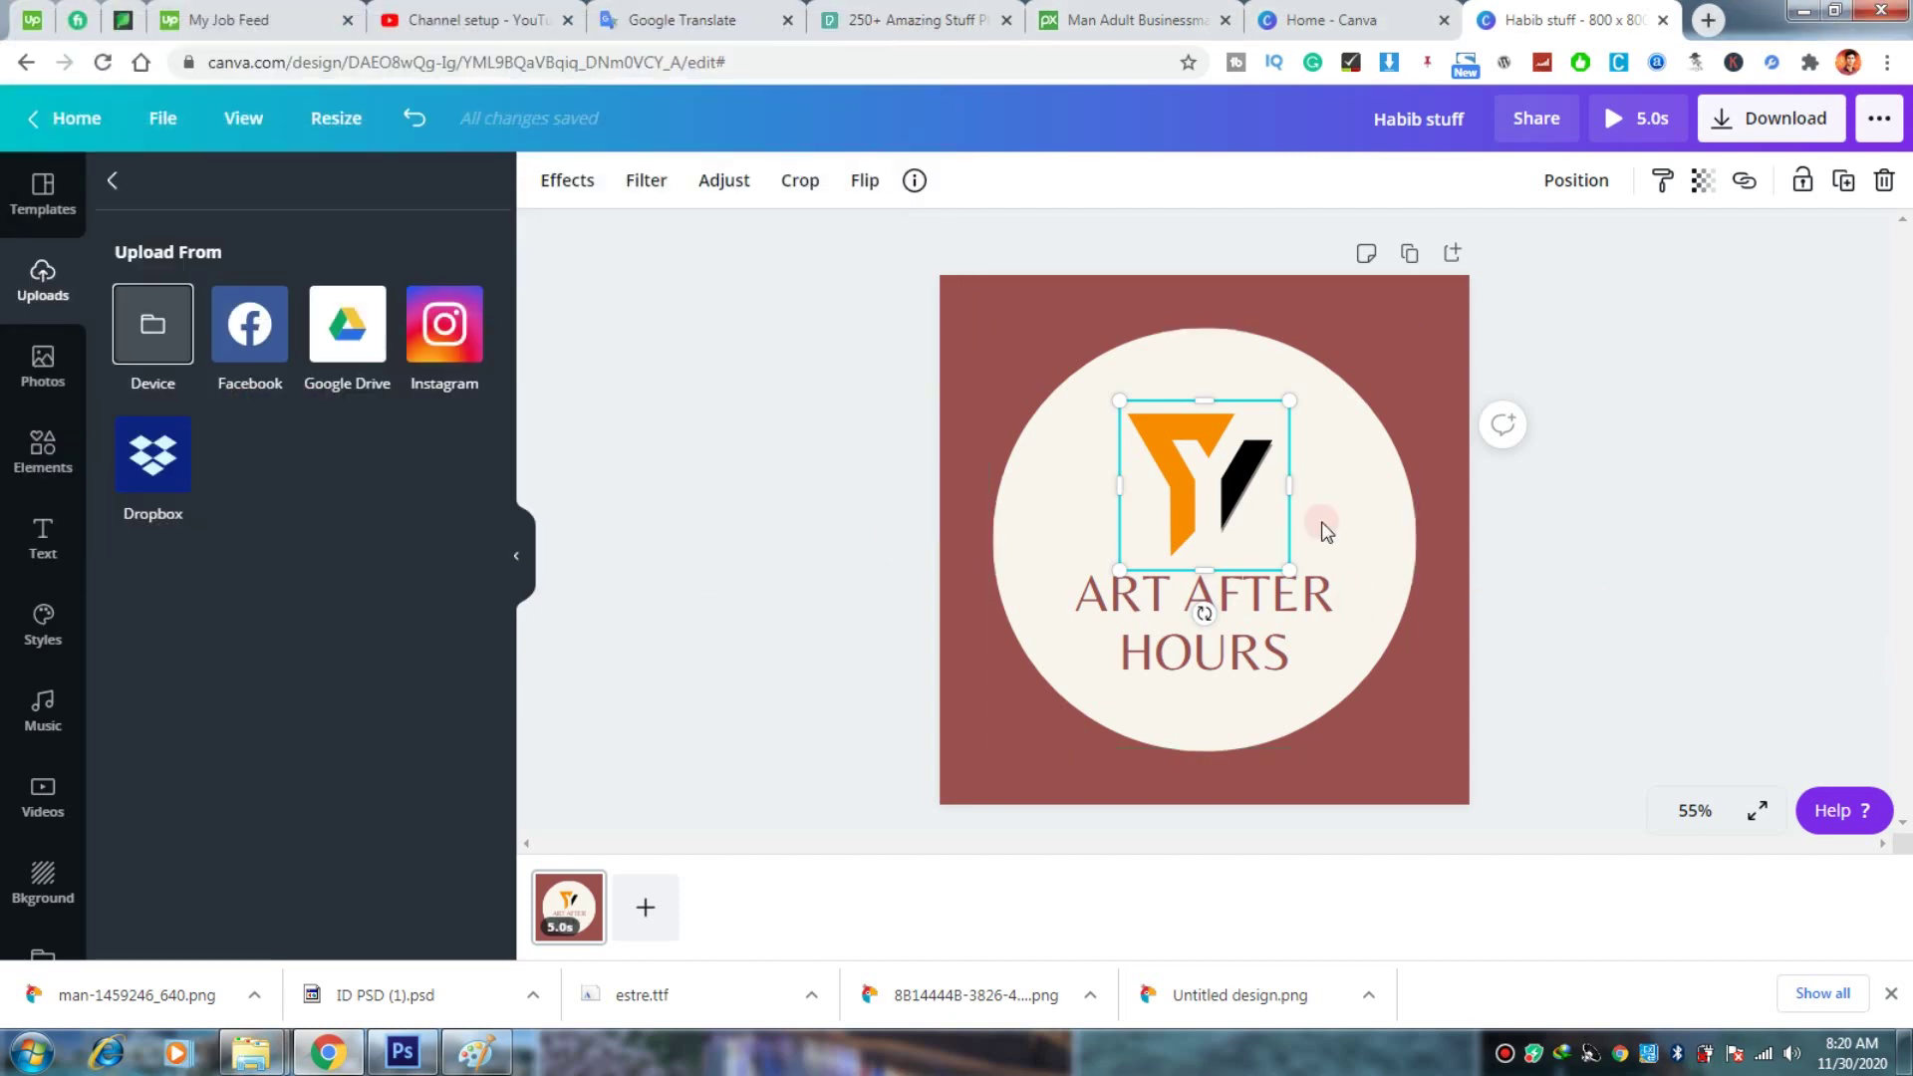
Step: Shrink the logo a little more and center it horizontally in the circle, clear of the text below
{"action": "left_click", "coordinate": [1417, 523]}
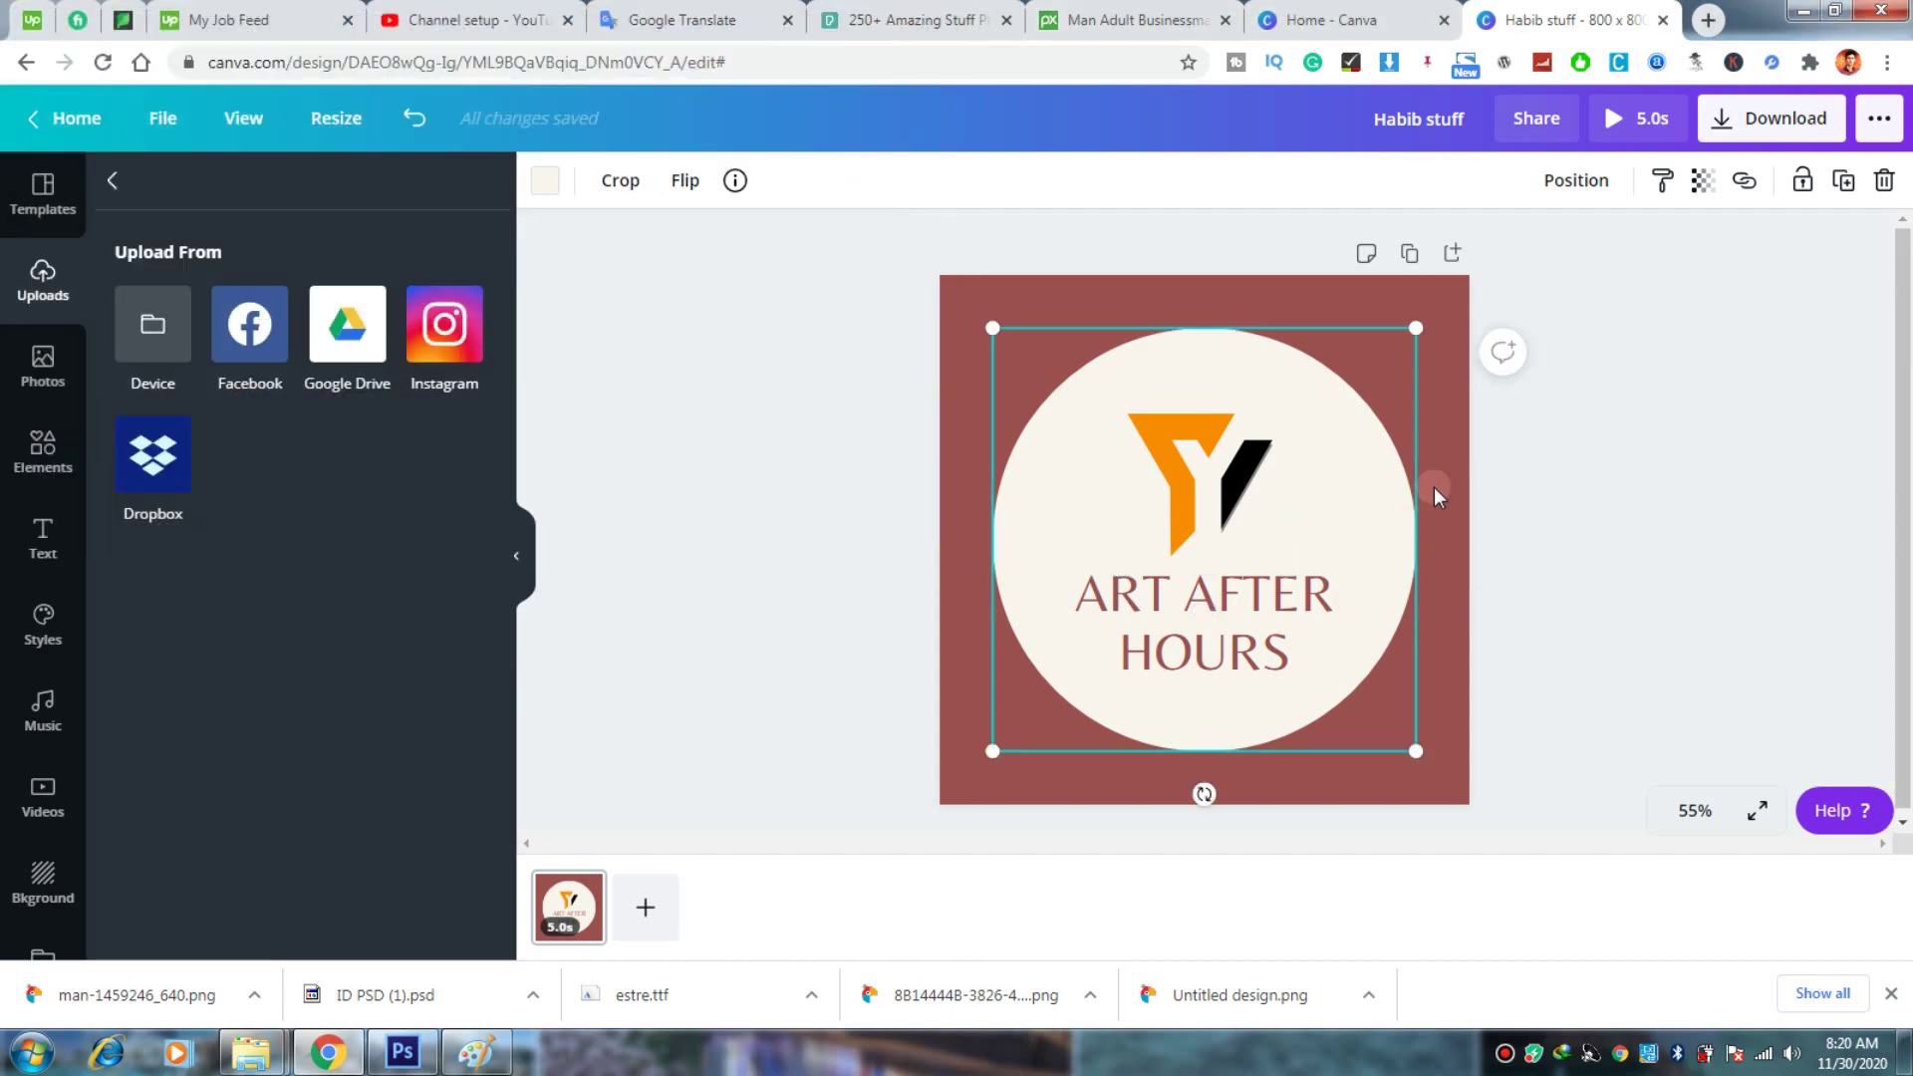
{"action": "left_click", "coordinate": [1265, 438]}
{"action": "left_click_drag", "start_coordinate": [1289, 569], "coordinate": [1248, 530]}
{"action": "left_click_drag", "start_coordinate": [1193, 458], "coordinate": [1214, 464]}
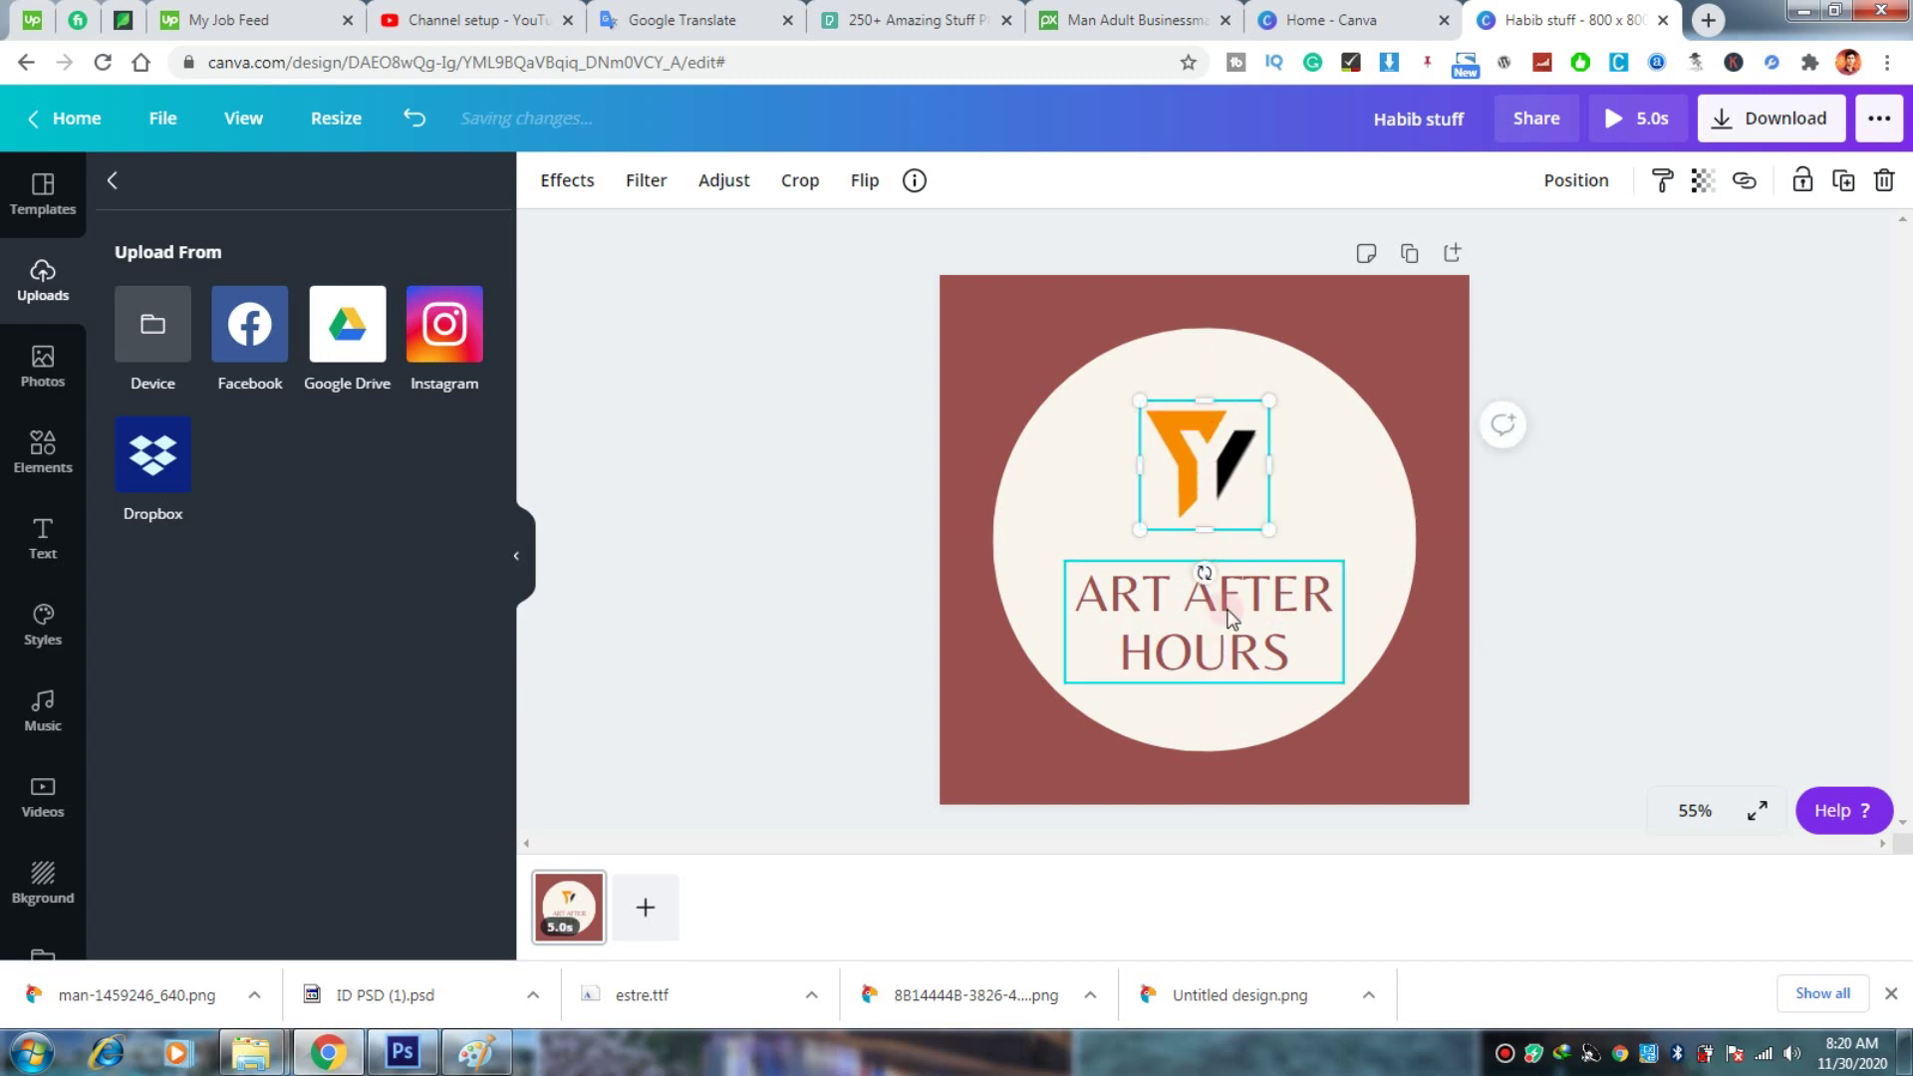
Step: Replace the text "ART AFTER HOURS" with "YOUR" and, on a new line, "ENTREPRENEURS"
{"action": "left_click", "coordinate": [1232, 618]}
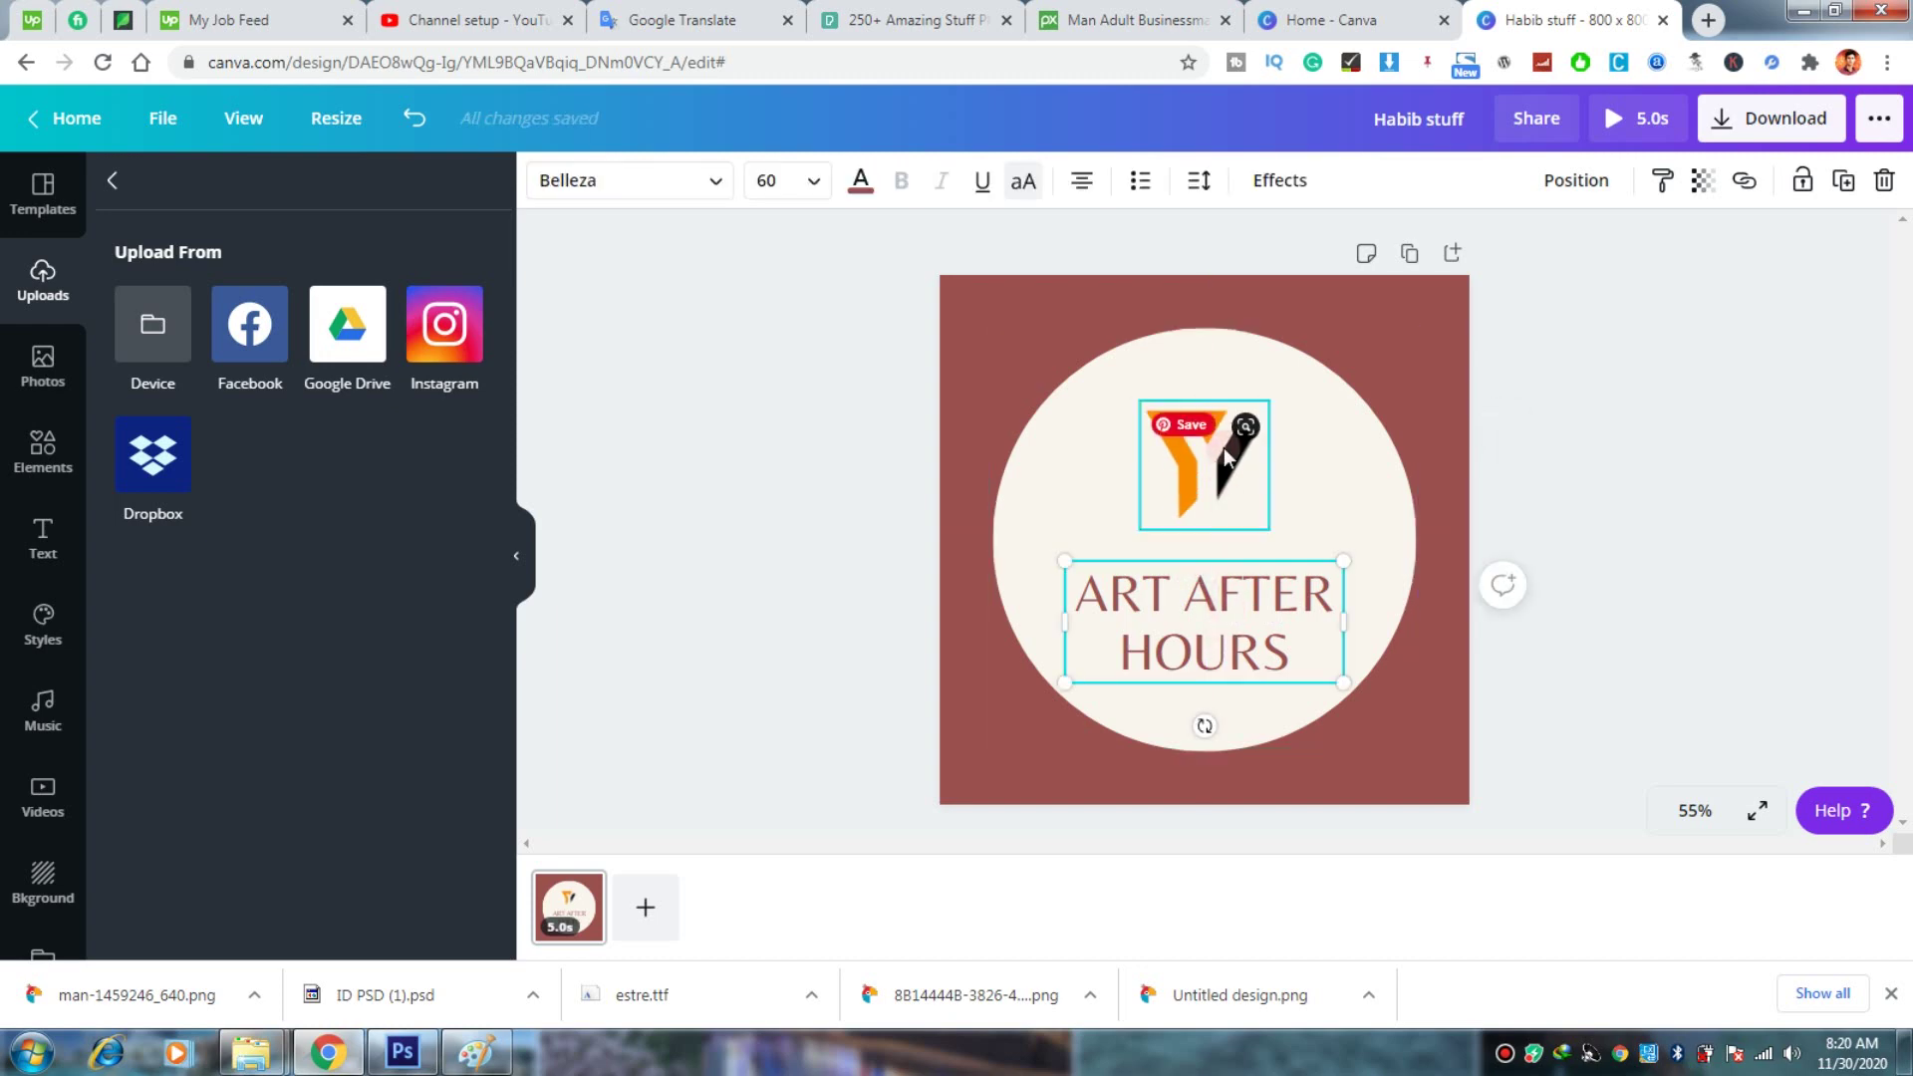
{"action": "left_click", "coordinate": [1219, 585]}
{"action": "triple_click", "coordinate": [1224, 591]}
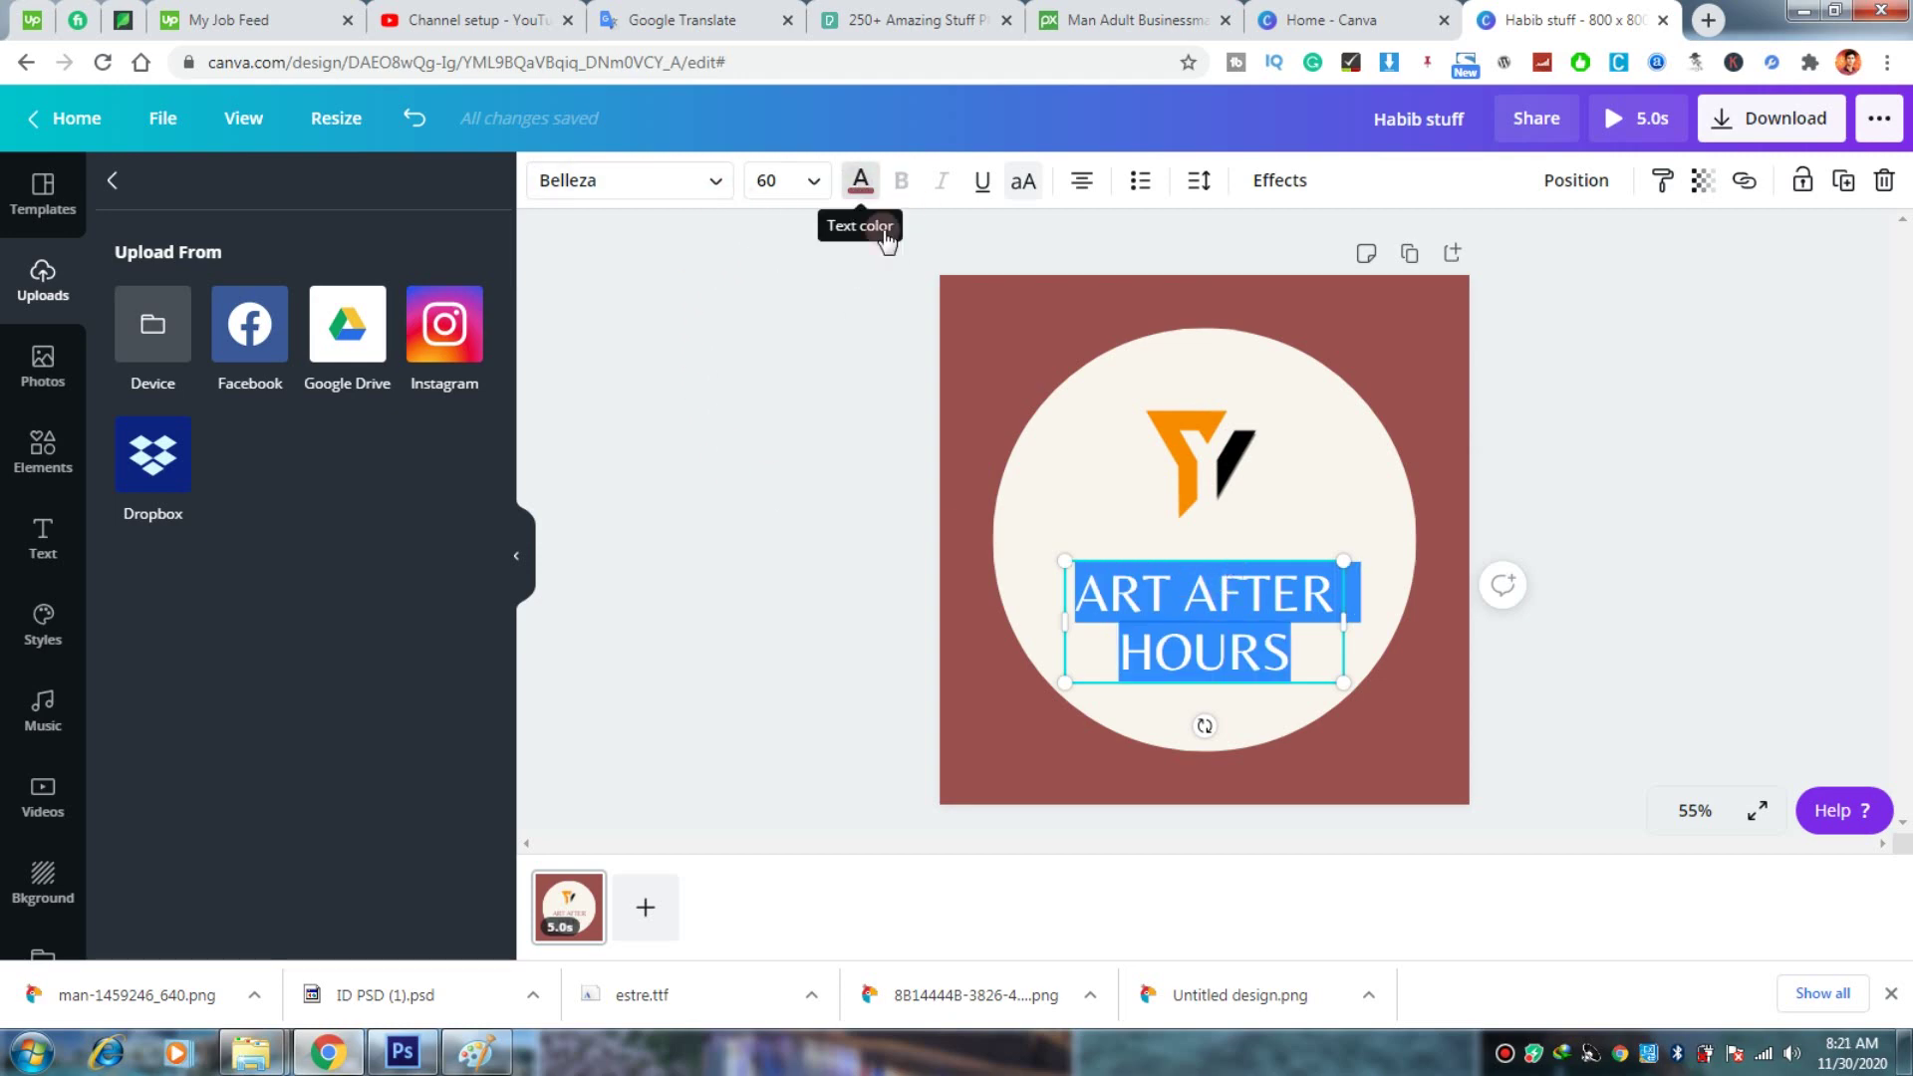
{"action": "type", "text": "YOUR"}
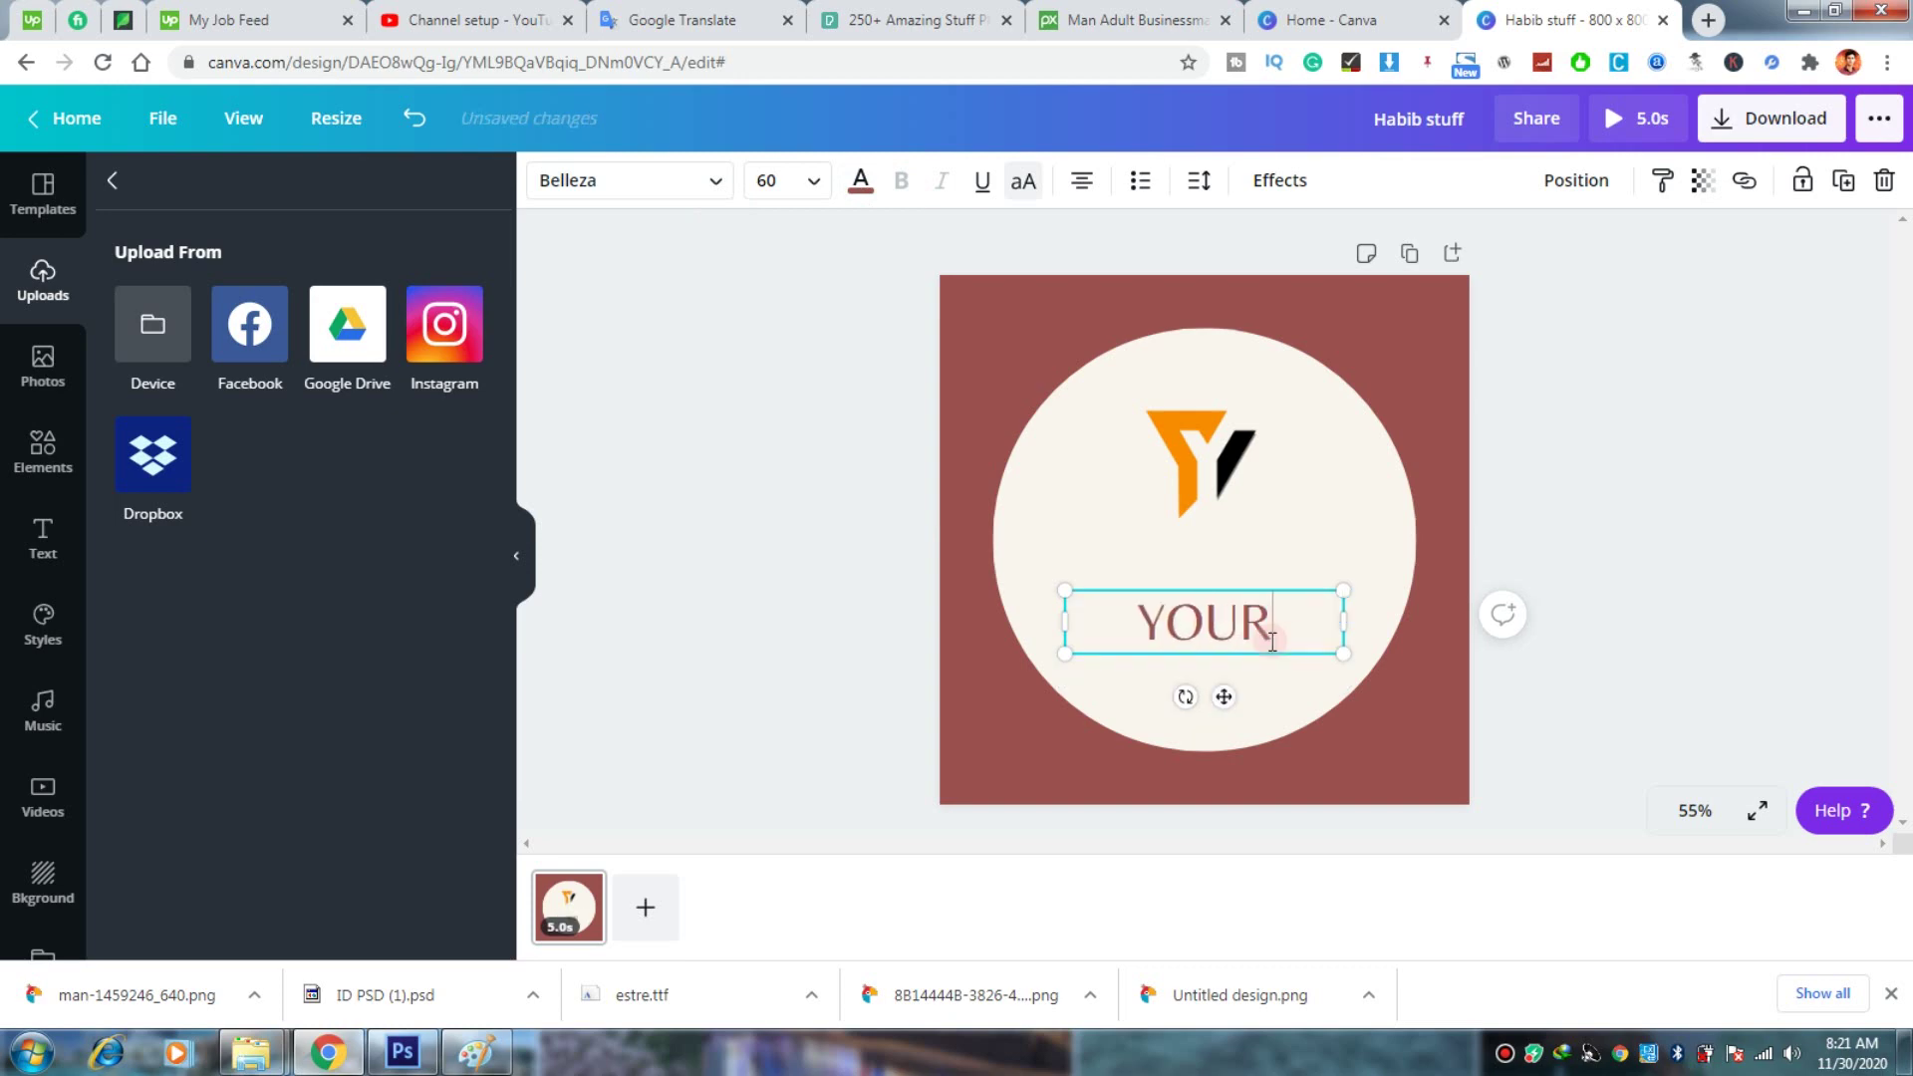
{"action": "key", "text": "Return"}
{"action": "key", "text": "BackSpace"}
{"action": "key", "text": "Return"}
{"action": "type", "text": "ENT"}
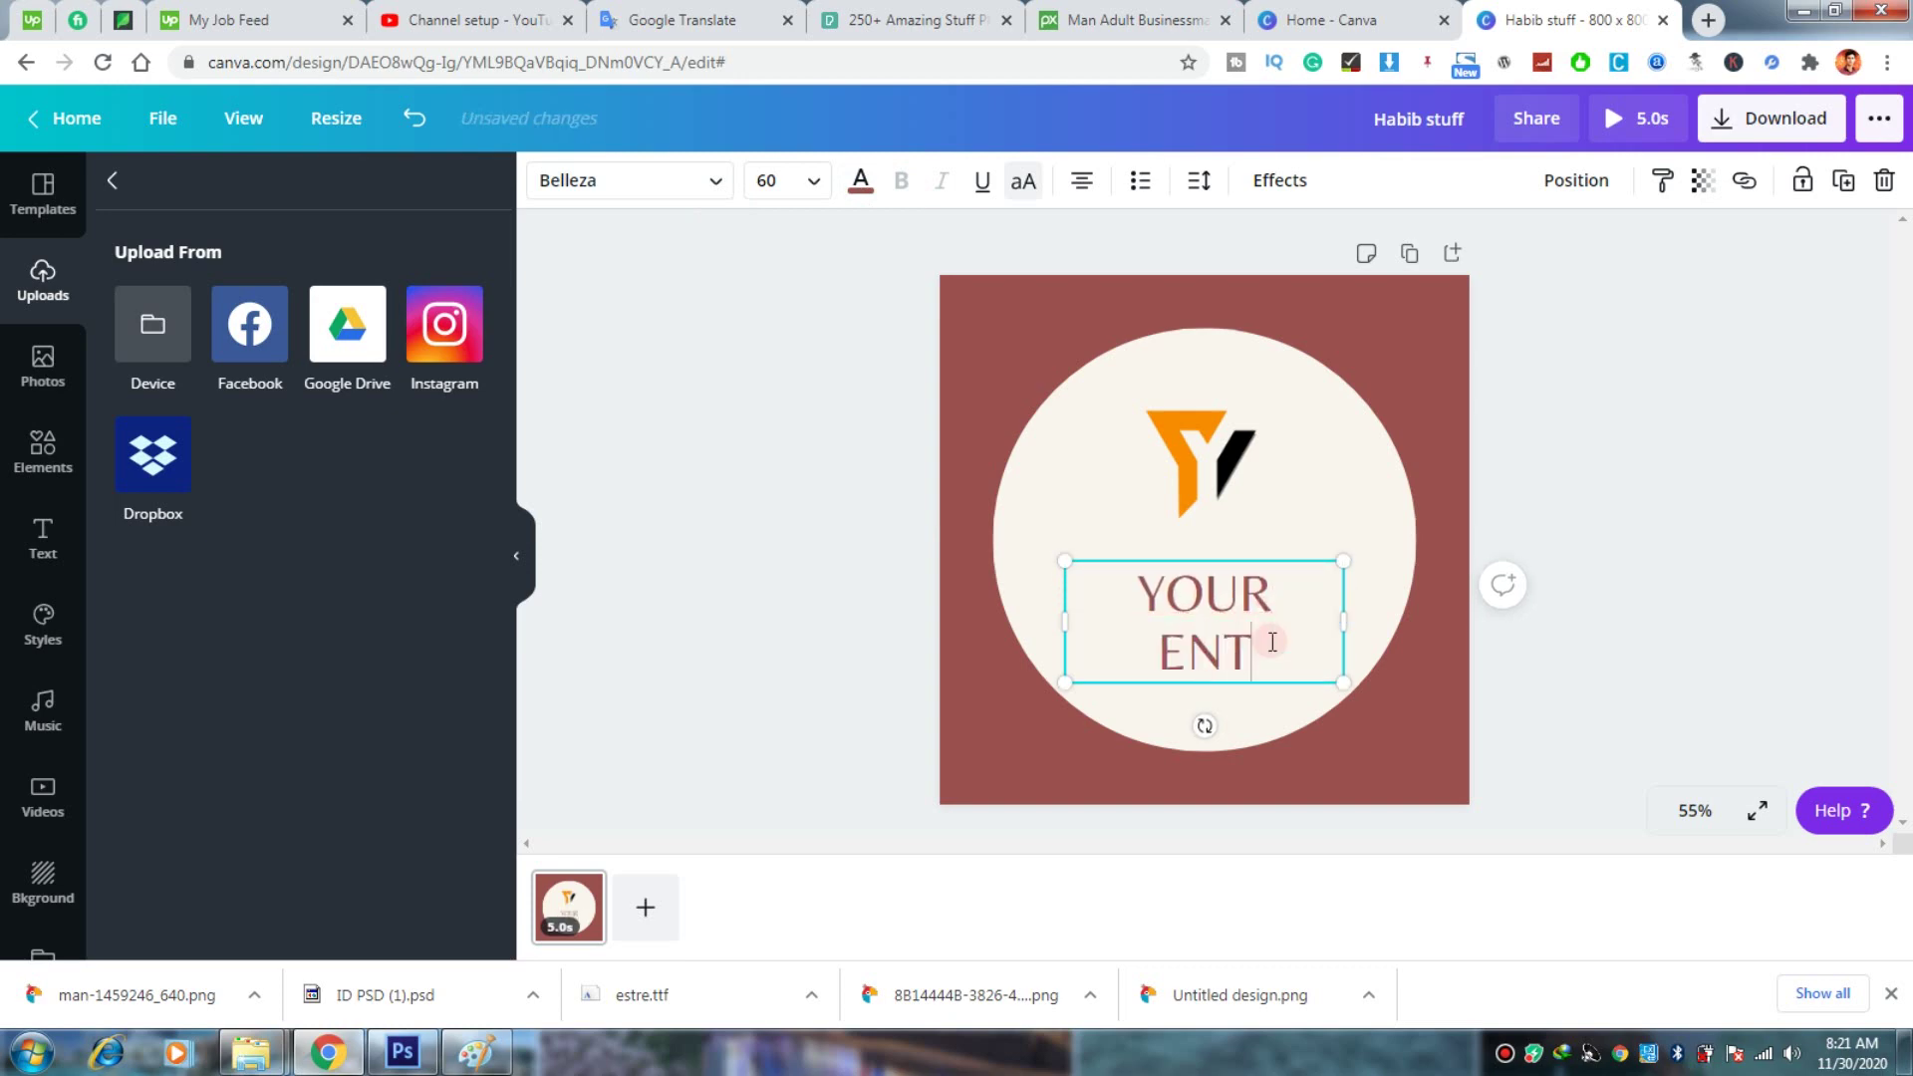
{"action": "type", "text": "REPRENE"}
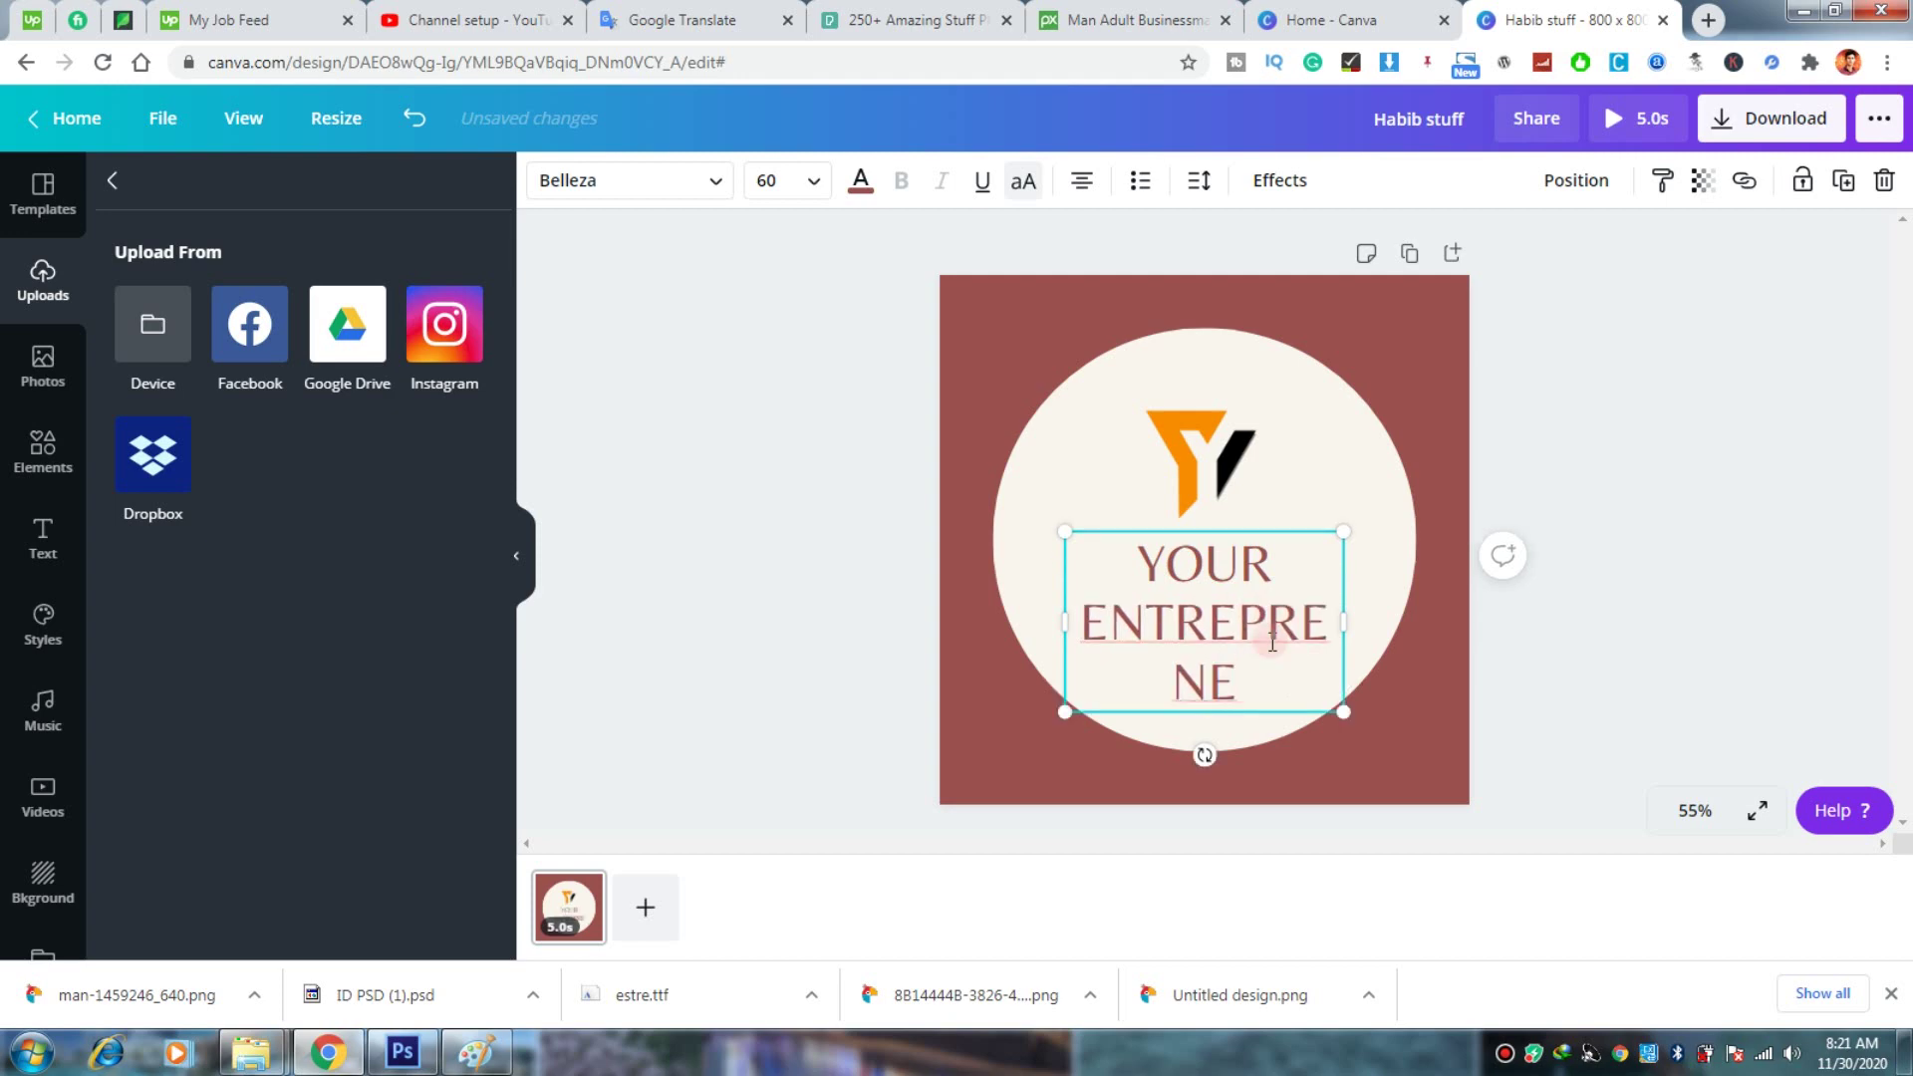
{"action": "type", "text": "URS"}
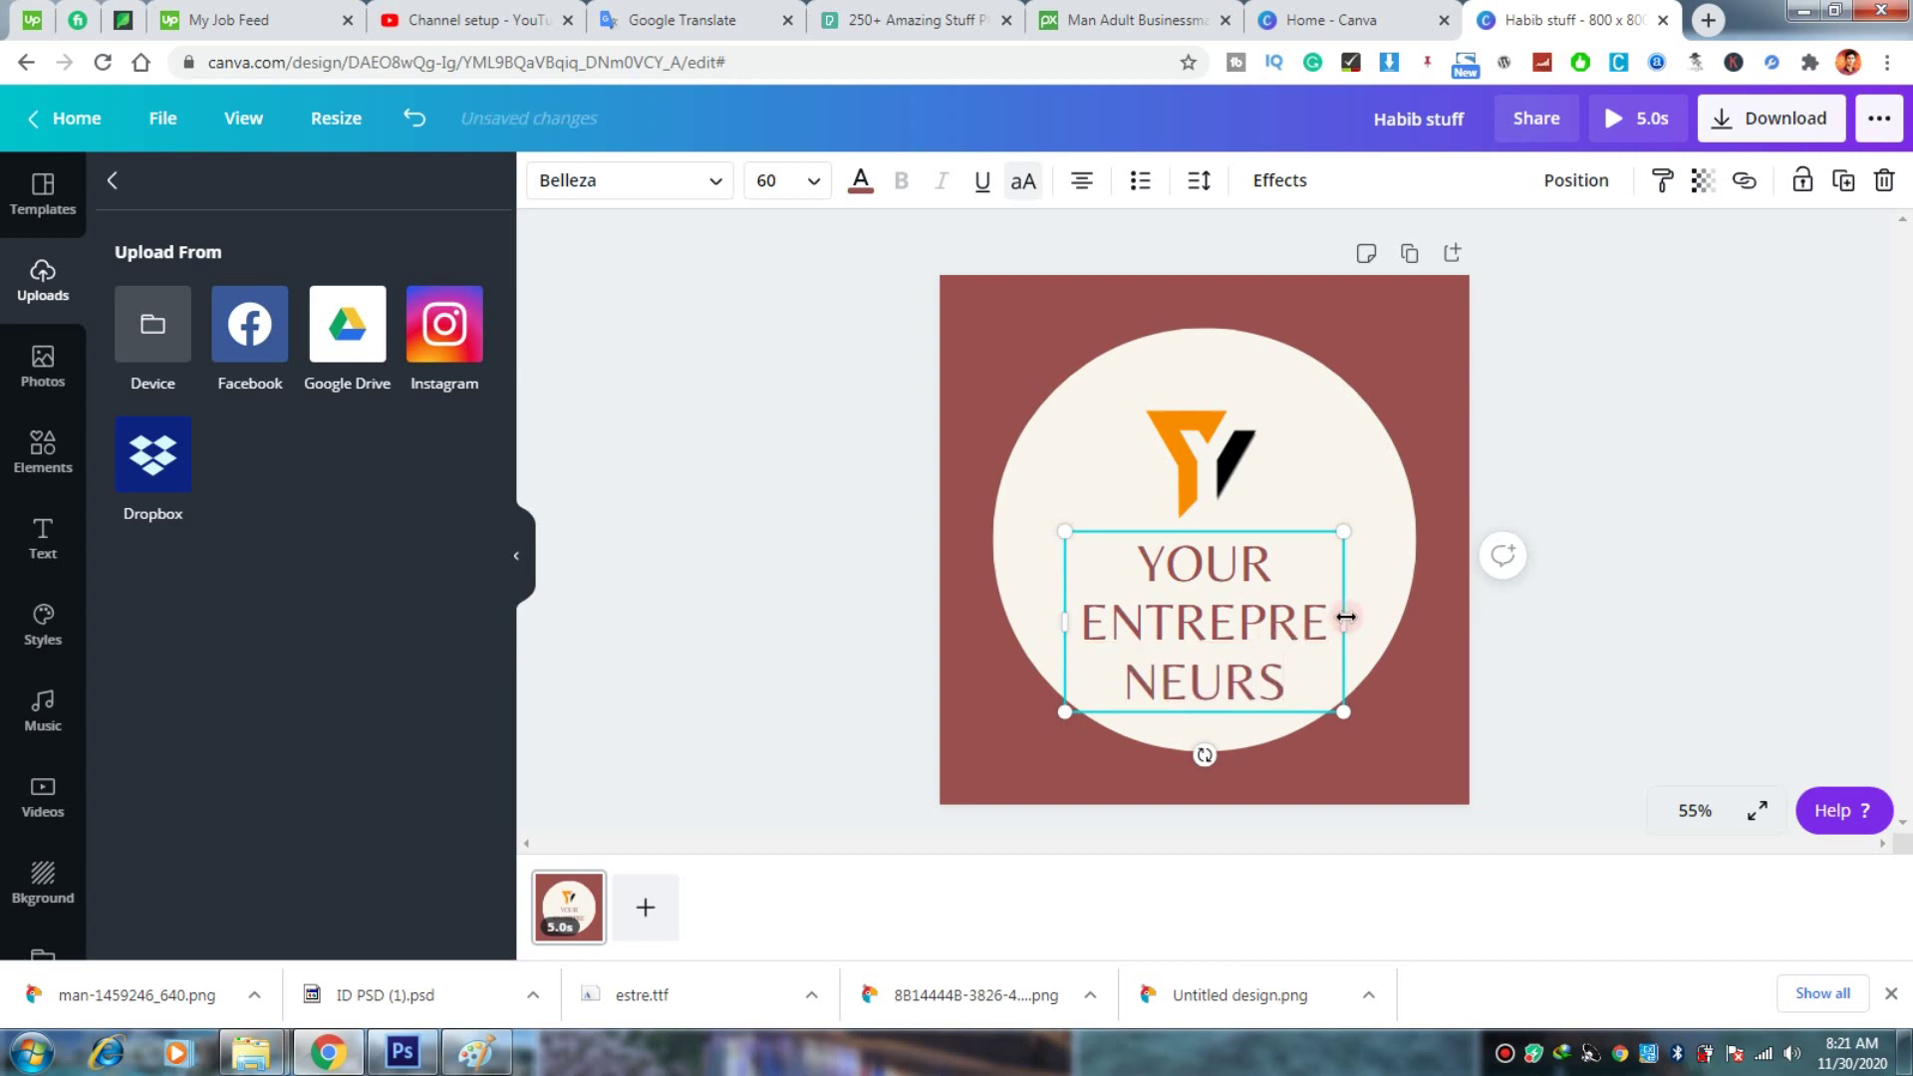
Step: Resize the text box so "ENTREPRENEURS" fits on one line at size 43.9, and center it under the logo
{"action": "left_click_drag", "start_coordinate": [1352, 617], "coordinate": [1518, 608]}
{"action": "left_click_drag", "start_coordinate": [1514, 680], "coordinate": [1268, 550]}
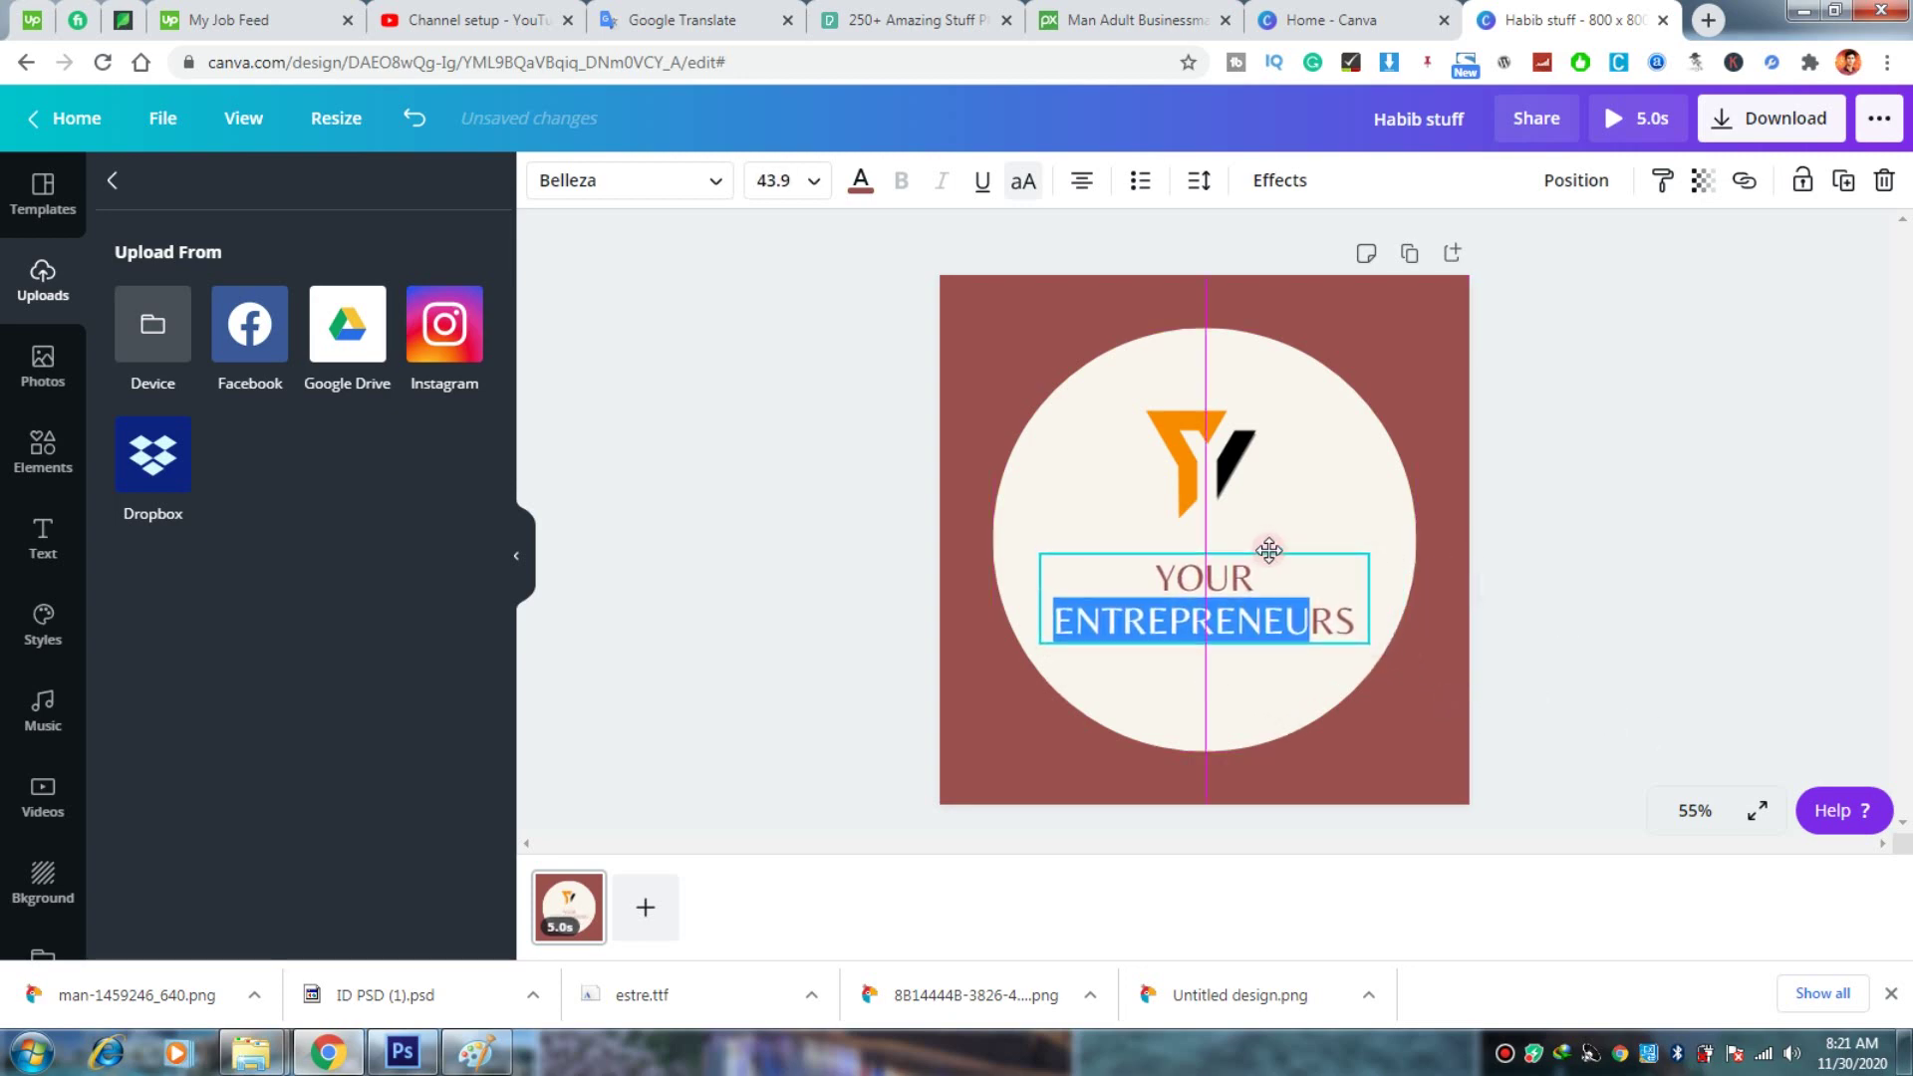
{"action": "left_click", "coordinate": [1231, 583]}
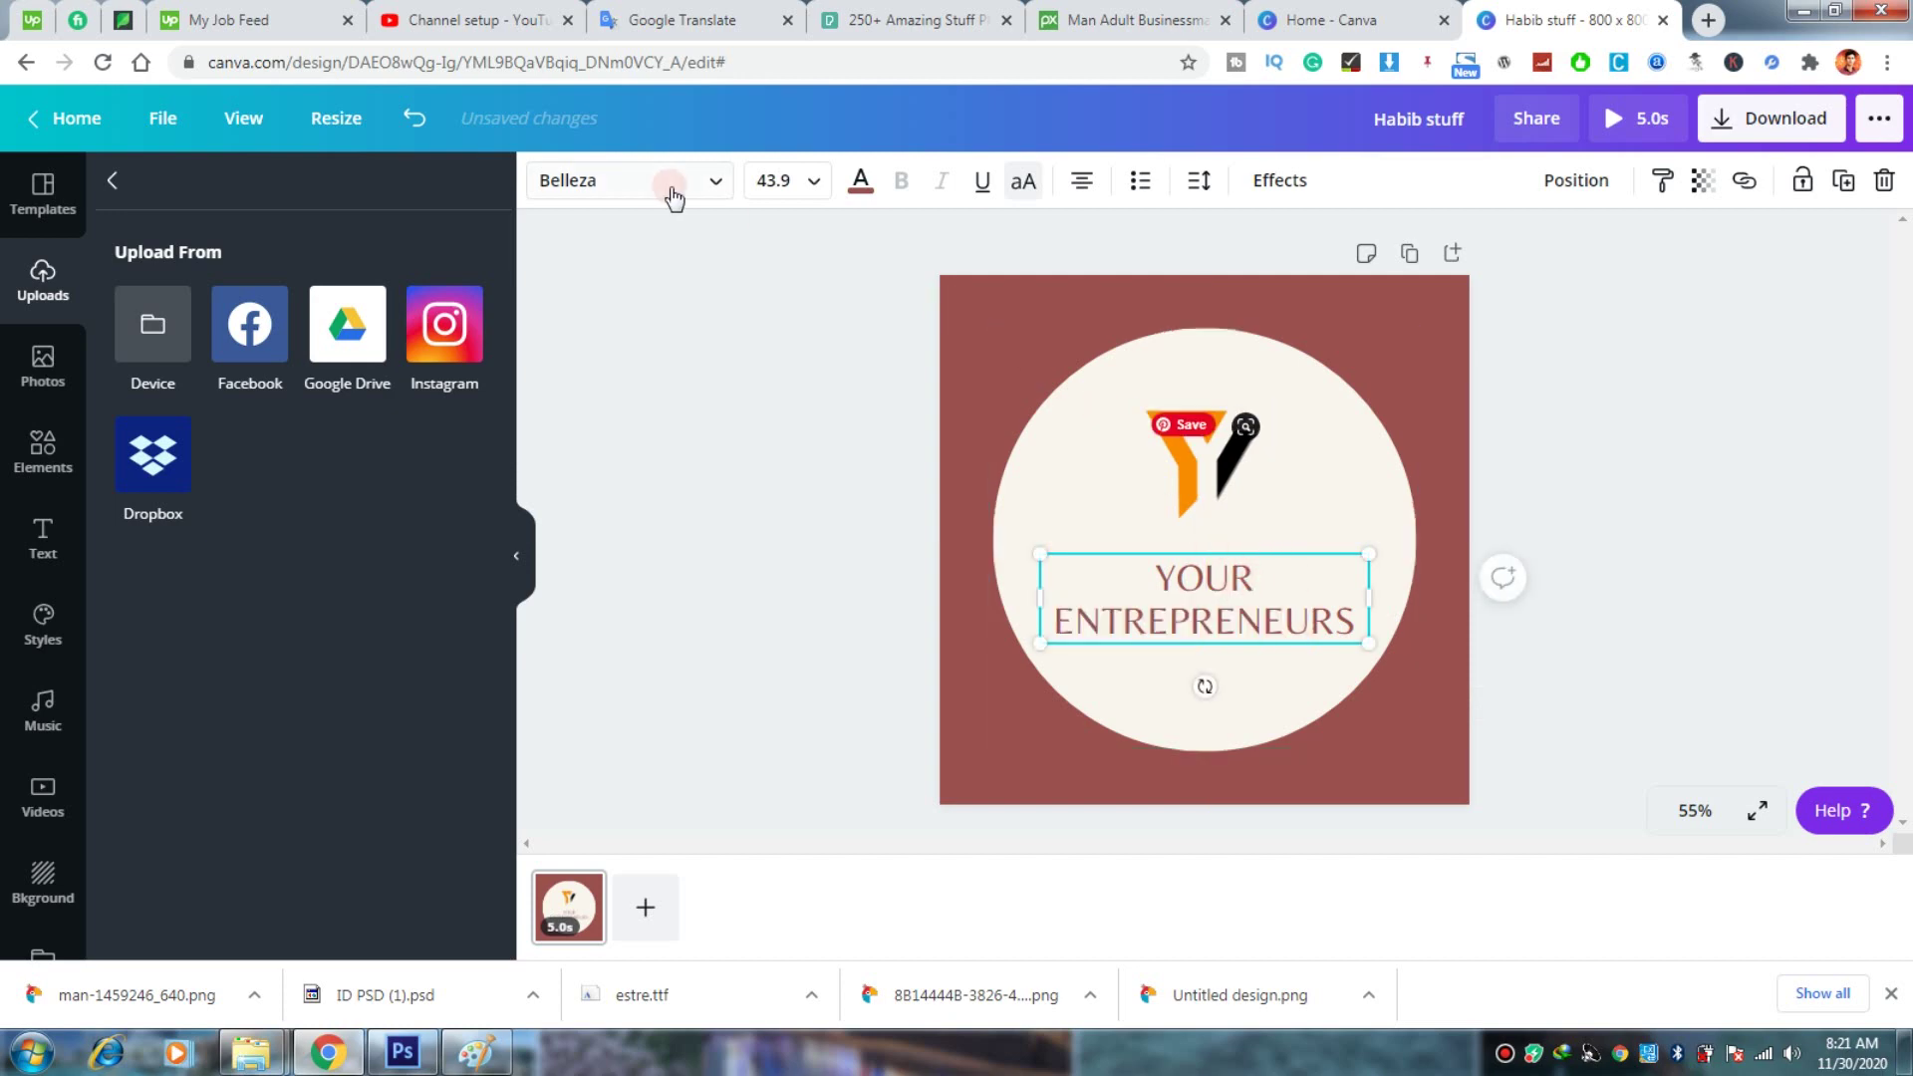
Step: Try the logo's orange on the channel name, and set the text color to black from the photo colors
{"action": "left_click", "coordinate": [862, 181]}
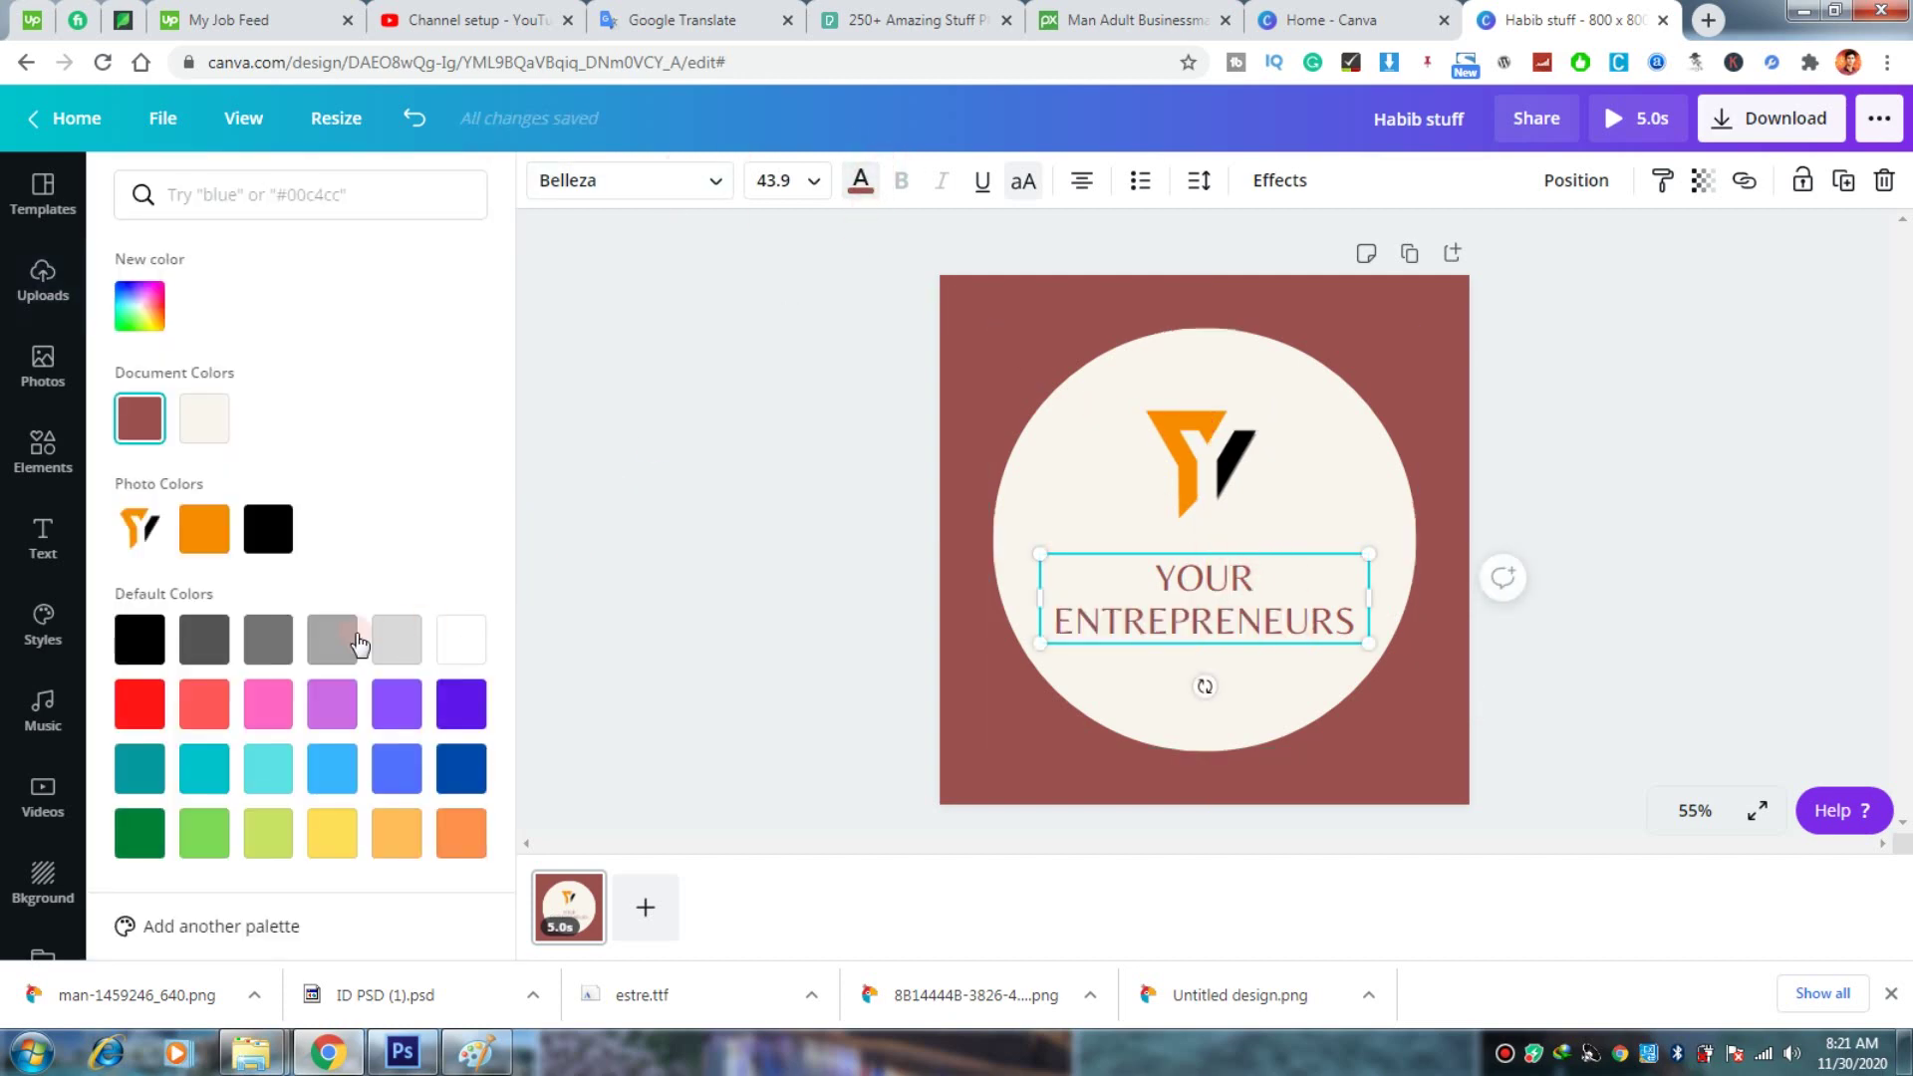
{"action": "left_click", "coordinate": [204, 528]}
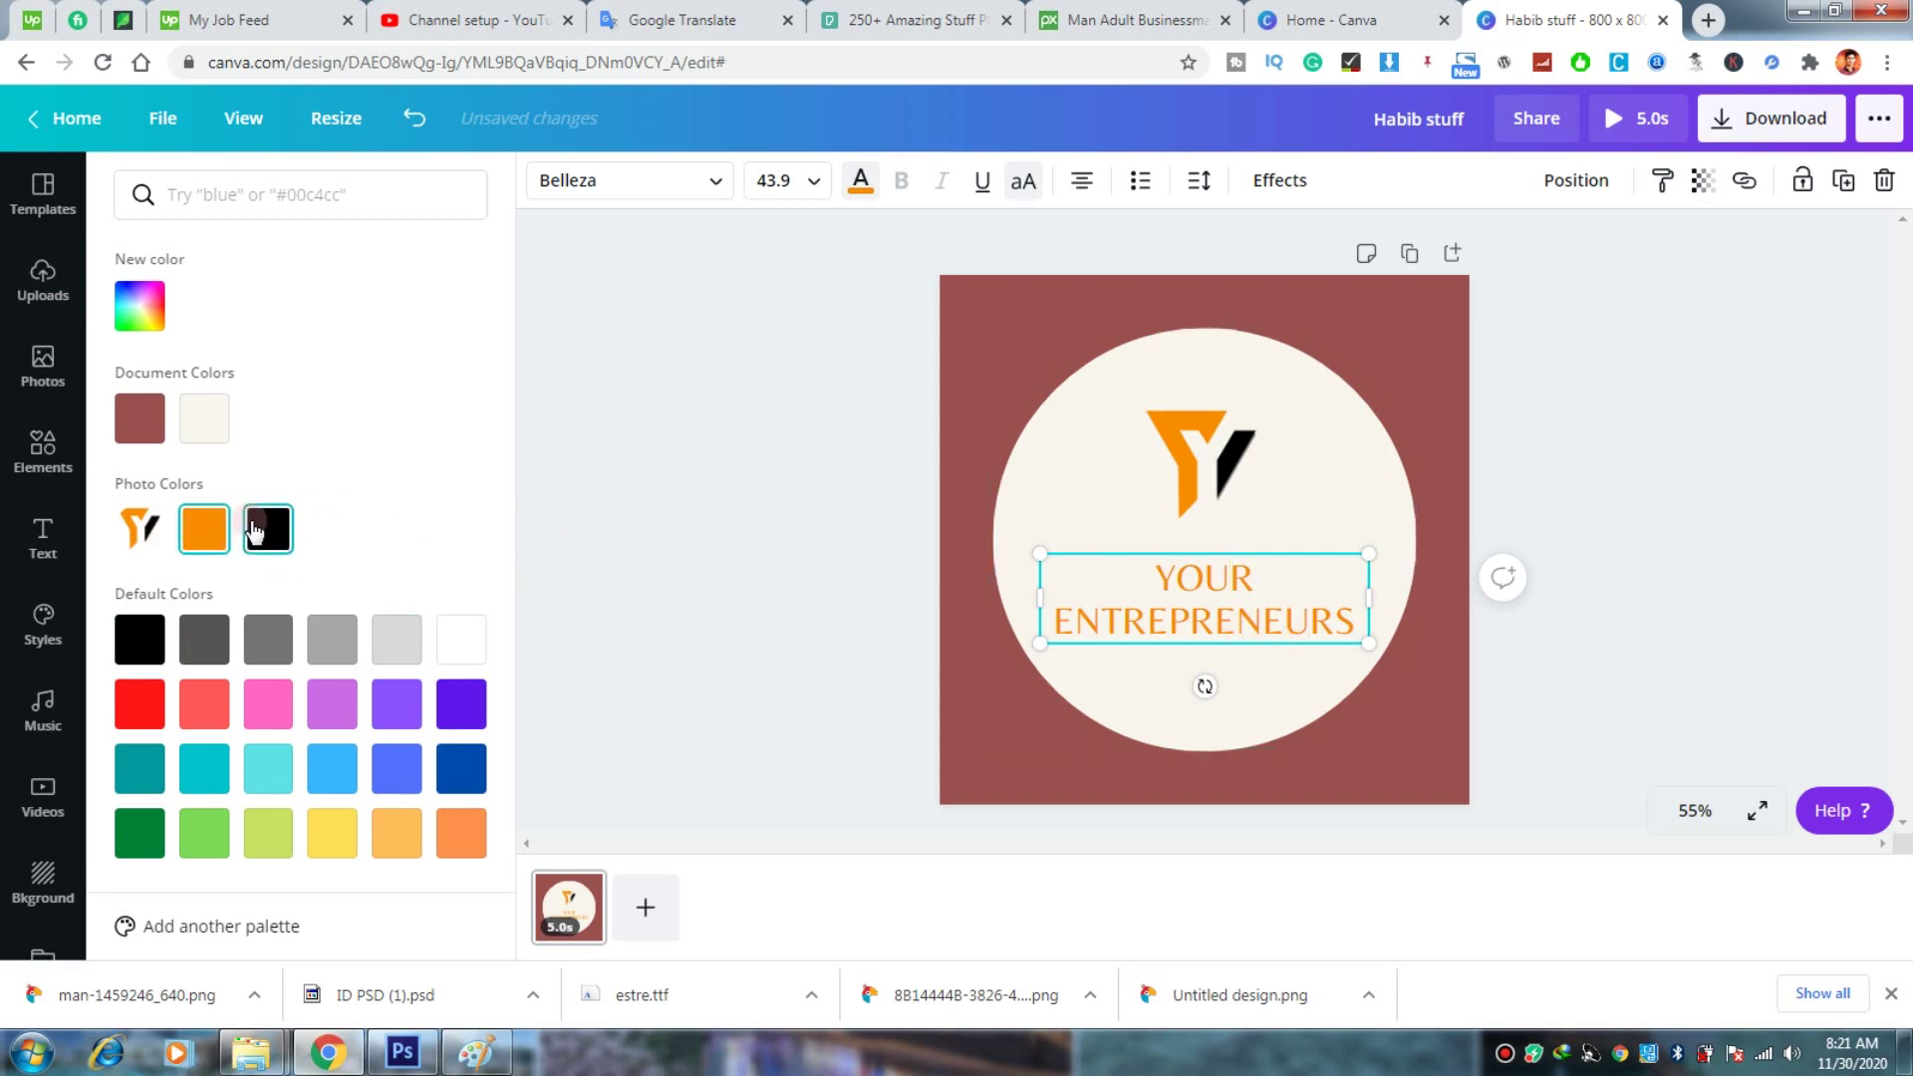
{"action": "left_click", "coordinate": [255, 533]}
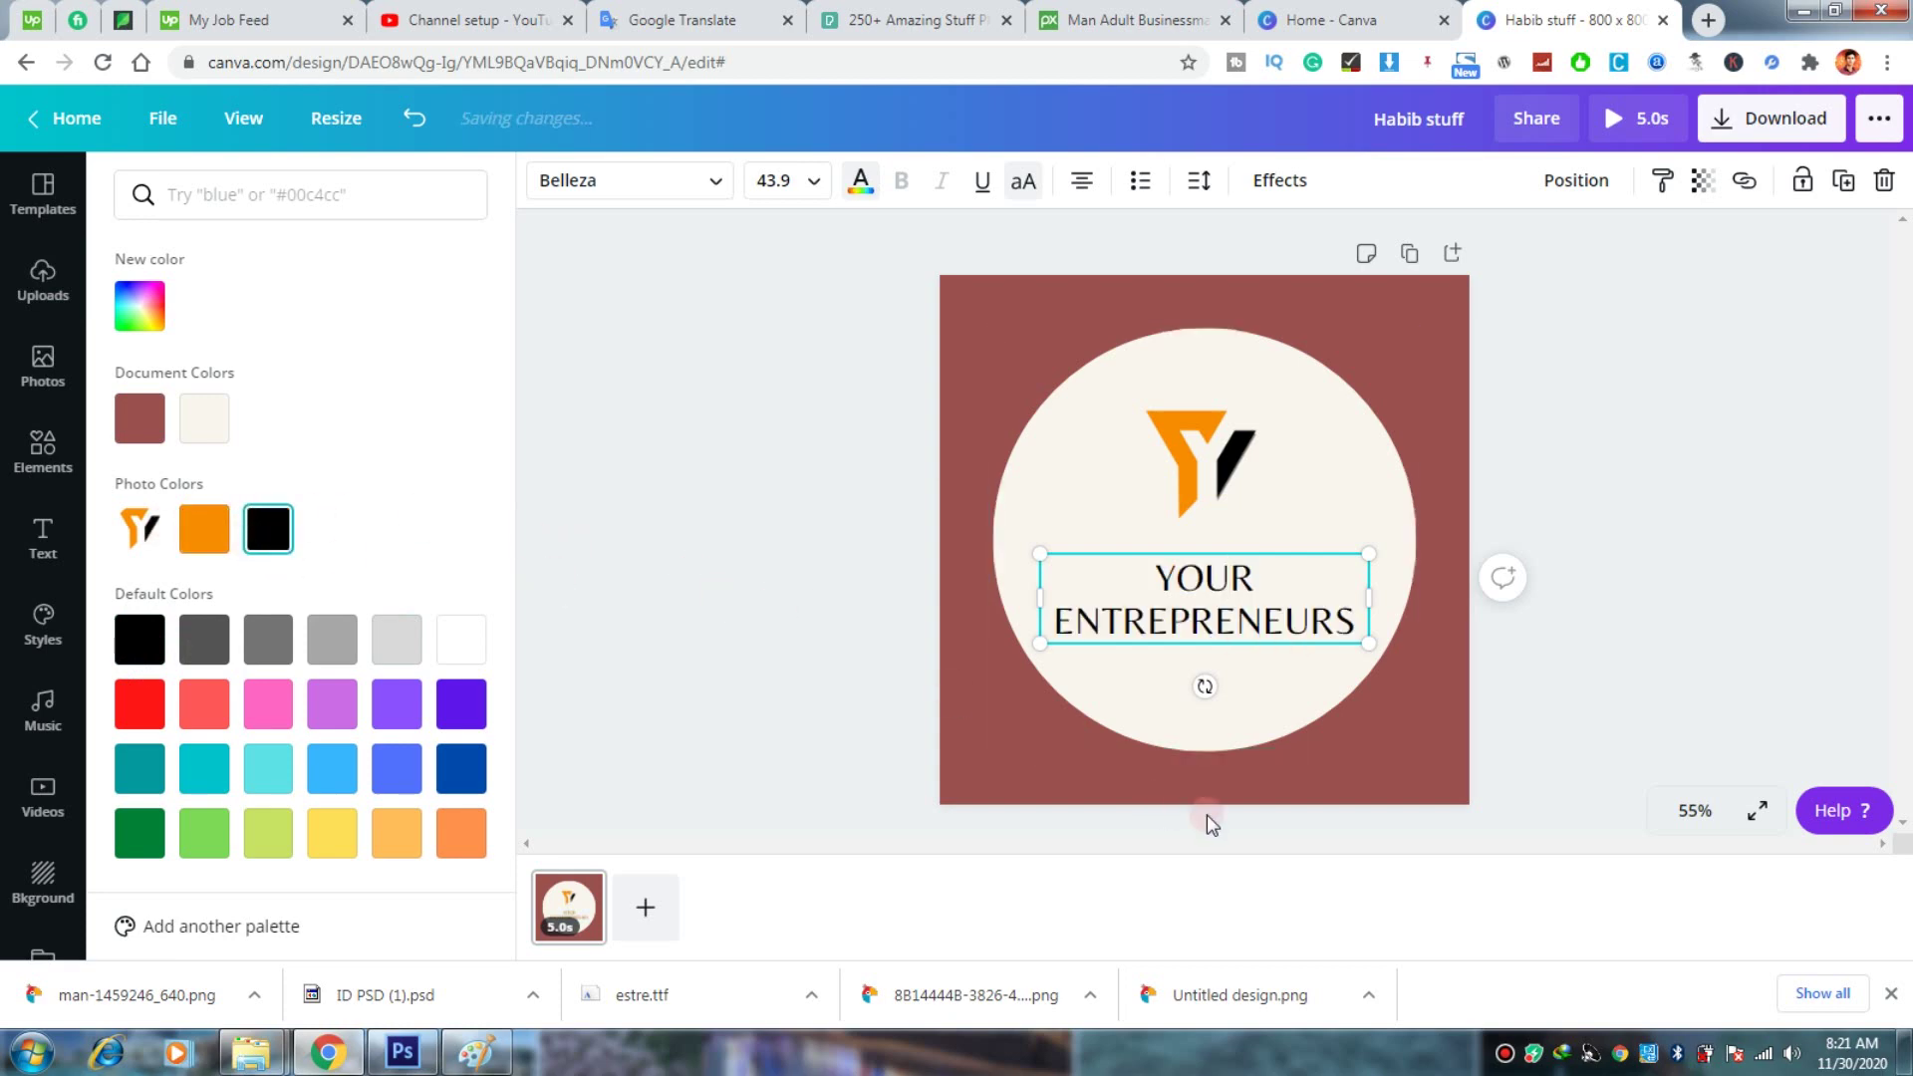
Step: Color only the word "ENTREPRENEURS" in the logo's orange from the photo colors, keeping "YOUR" black
{"action": "left_click_drag", "start_coordinate": [1051, 620], "coordinate": [1375, 623]}
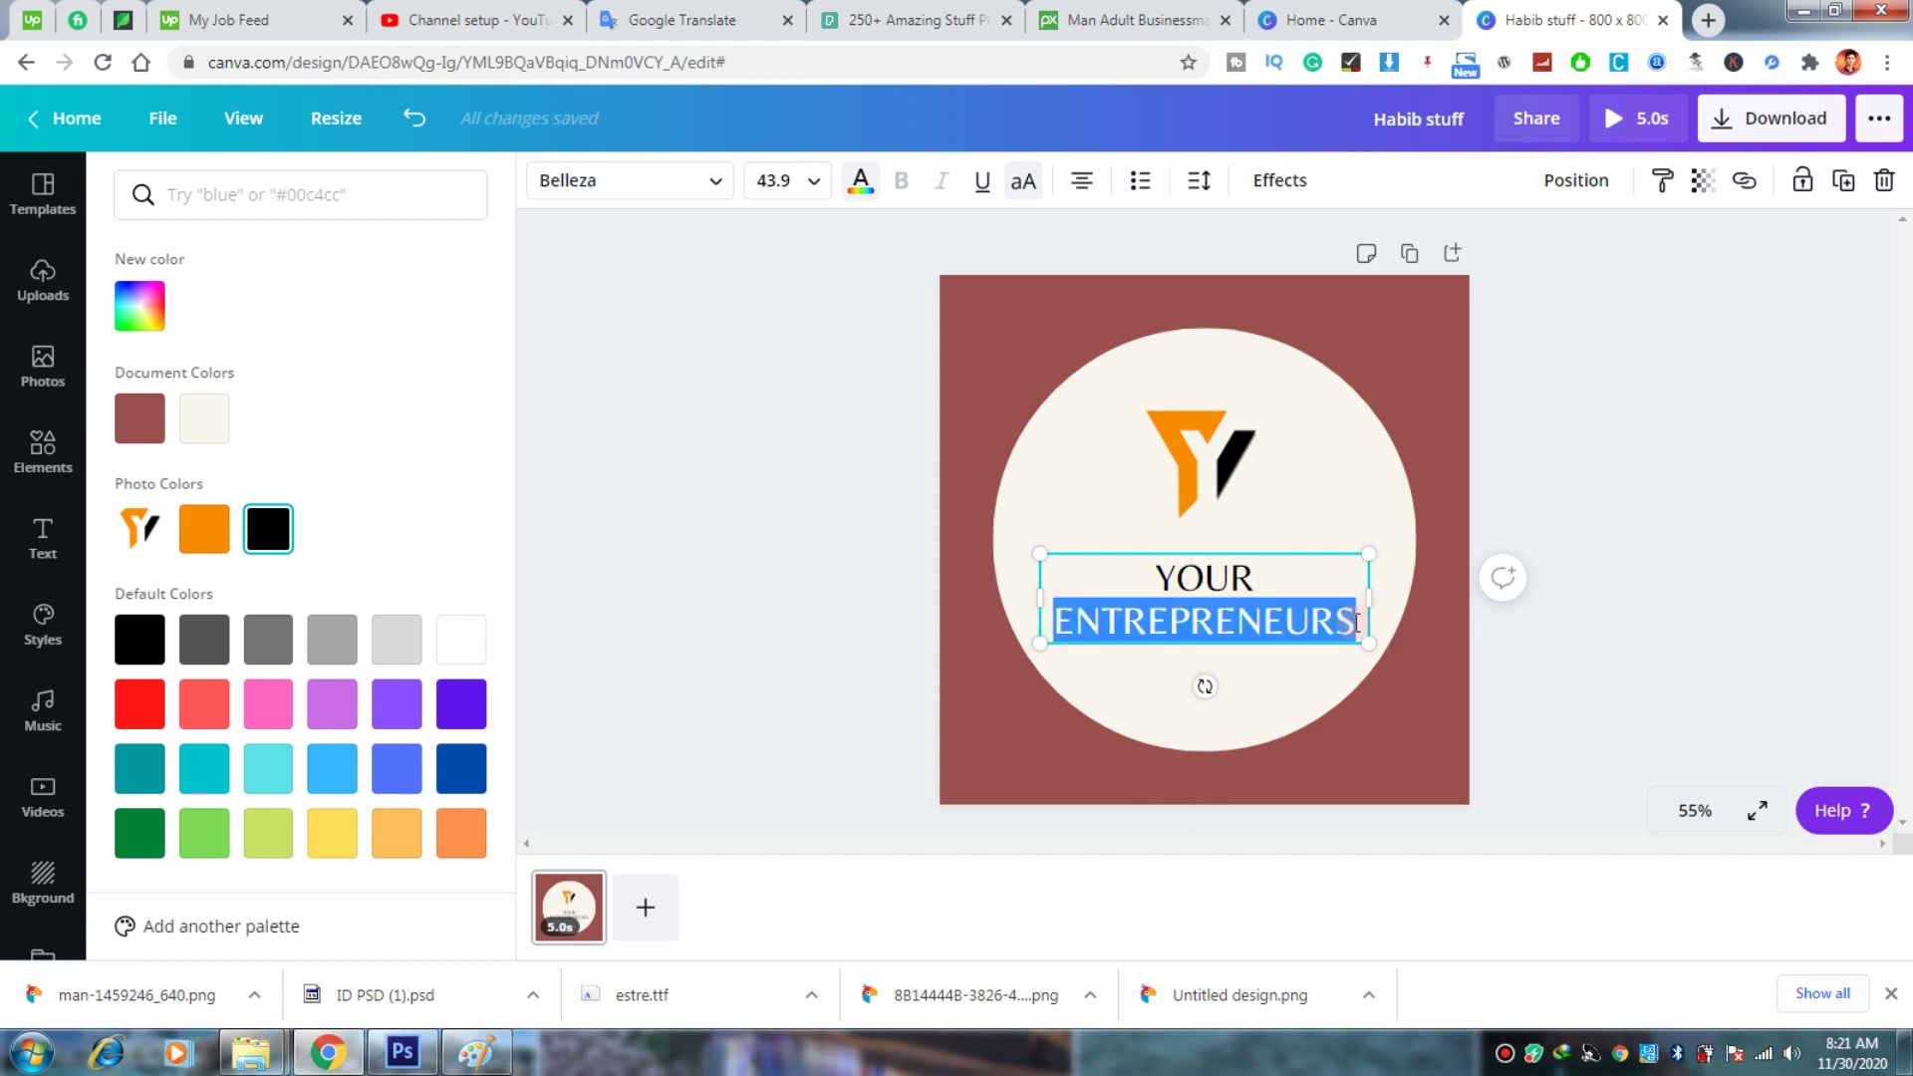
{"action": "left_click", "coordinate": [202, 528]}
{"action": "left_click", "coordinate": [1273, 585]}
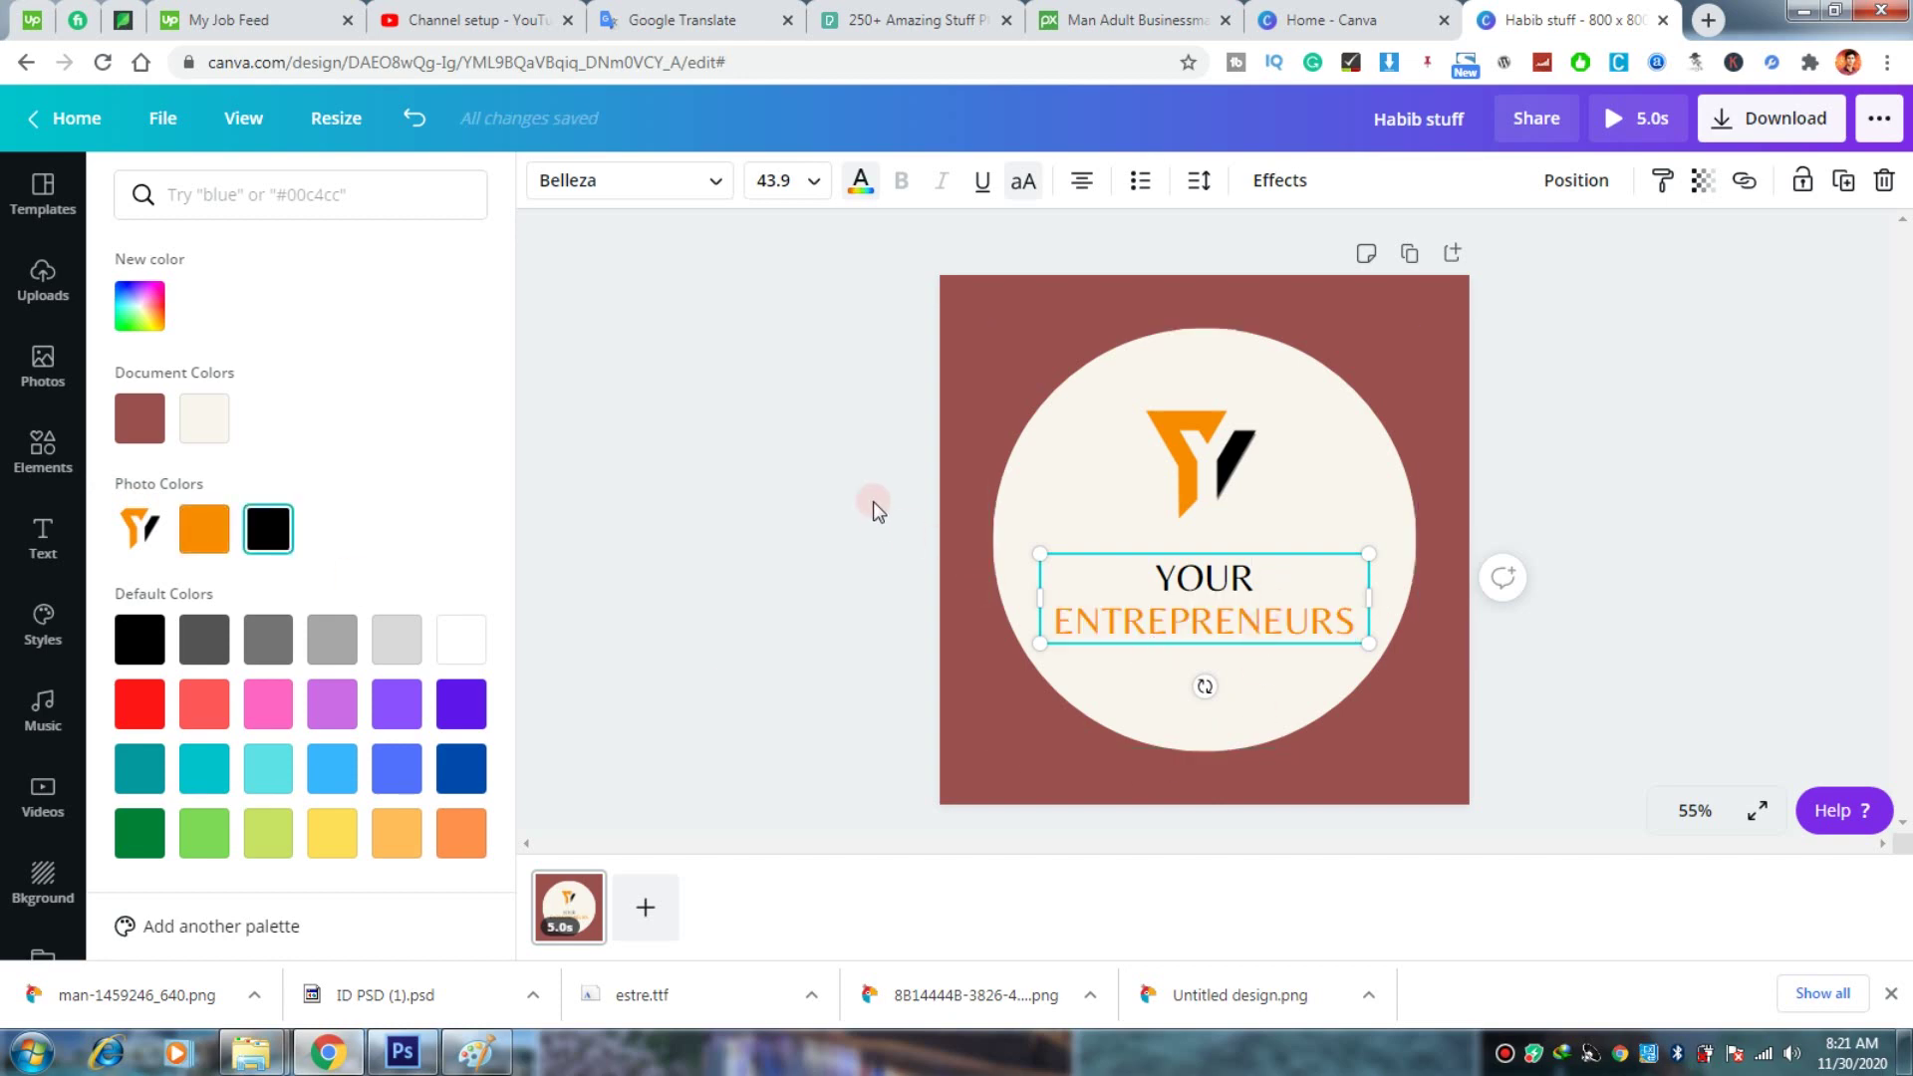
Step: Change the page background behind the circle to the logo's orange
{"action": "left_click", "coordinate": [1015, 379]}
{"action": "left_click", "coordinate": [964, 295]}
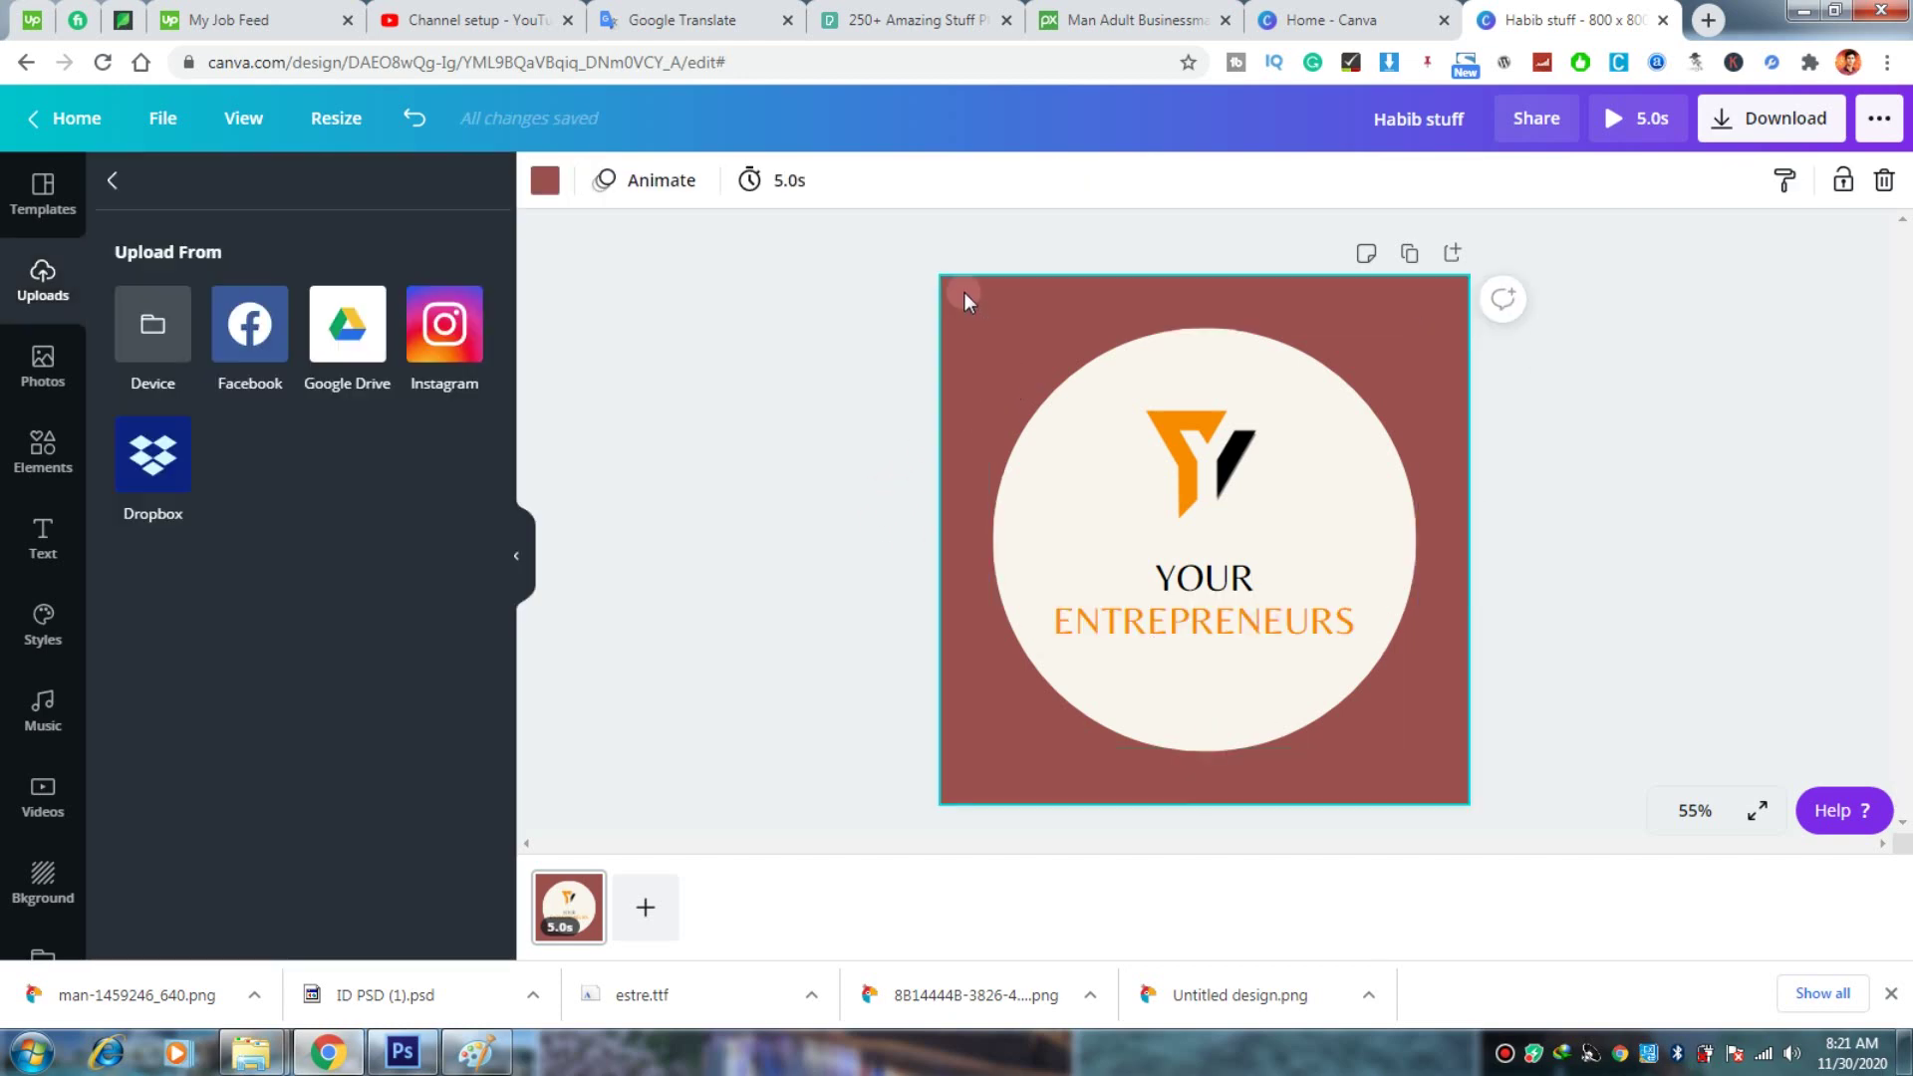
{"action": "left_click", "coordinate": [1025, 804]}
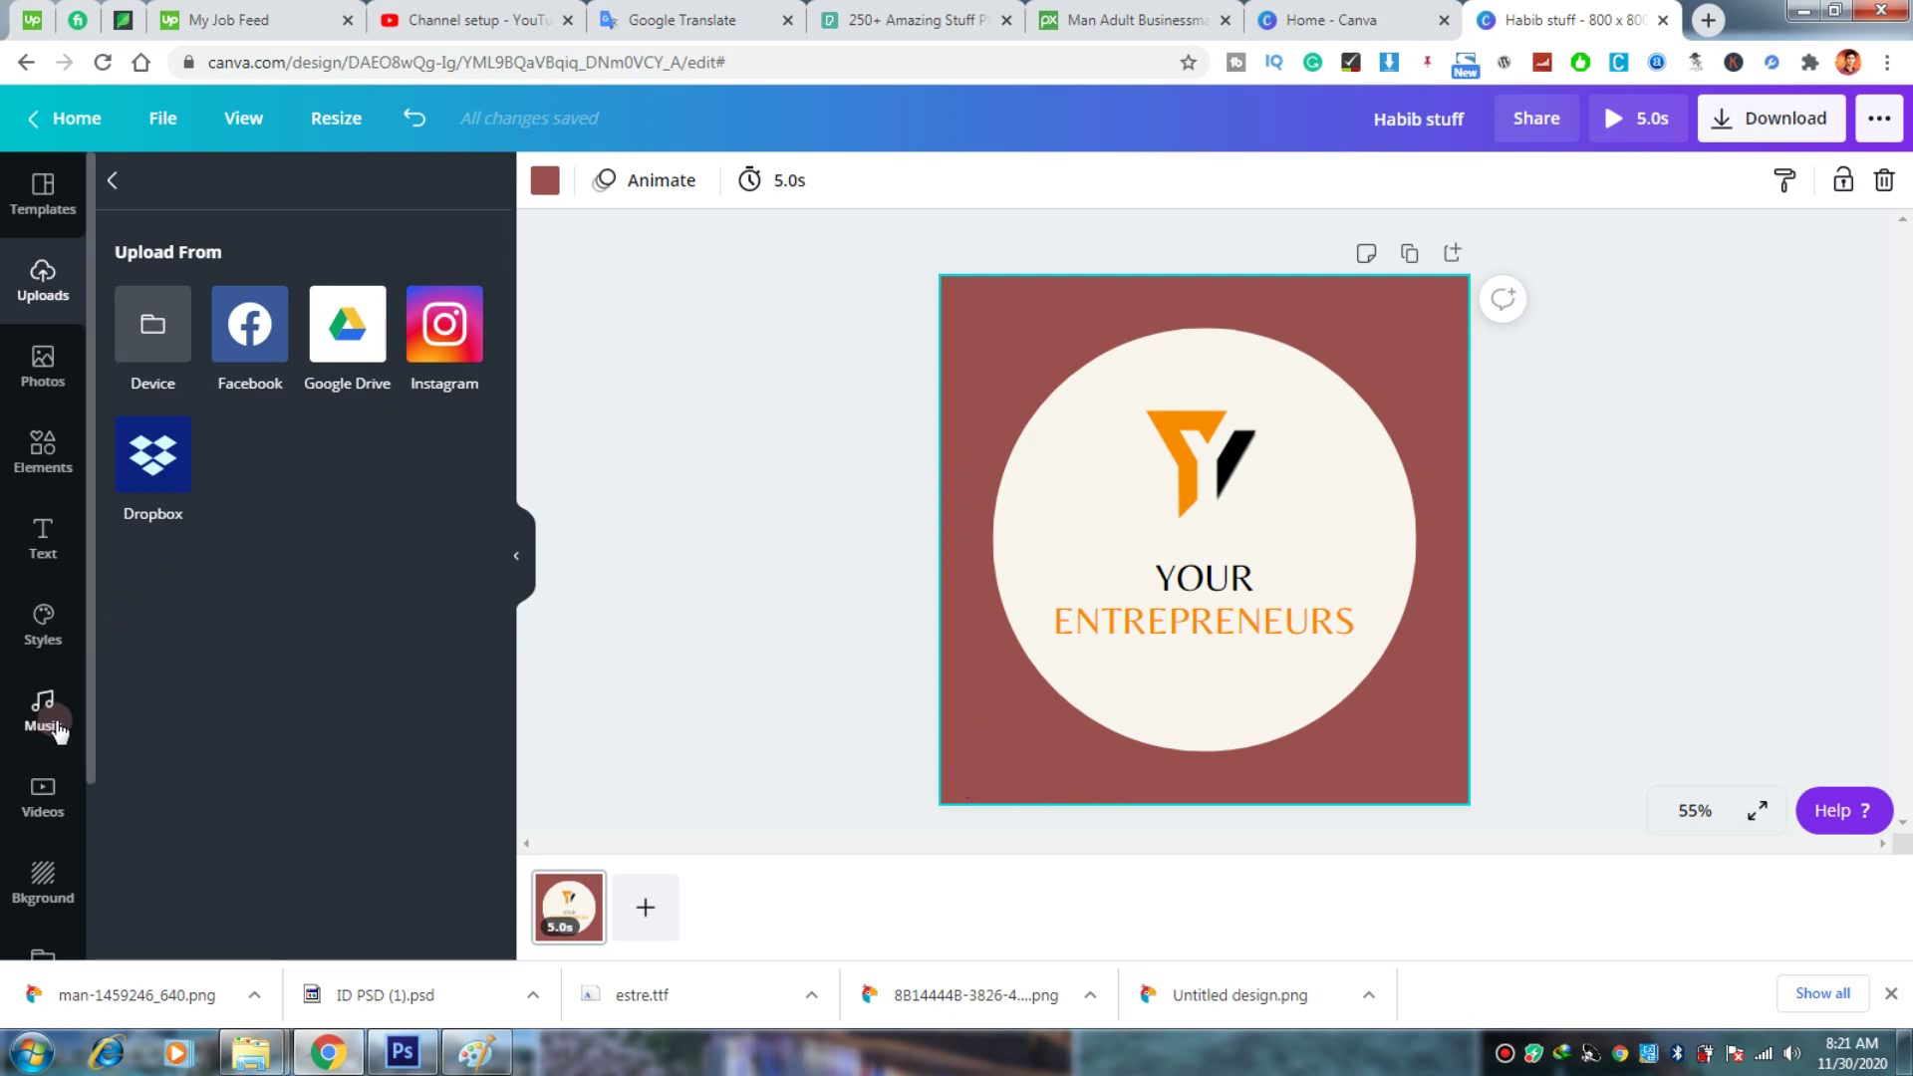
{"action": "scroll", "coordinate": [42, 712], "scroll_direction": "down", "scroll_amount": 2}
{"action": "left_click", "coordinate": [40, 666]}
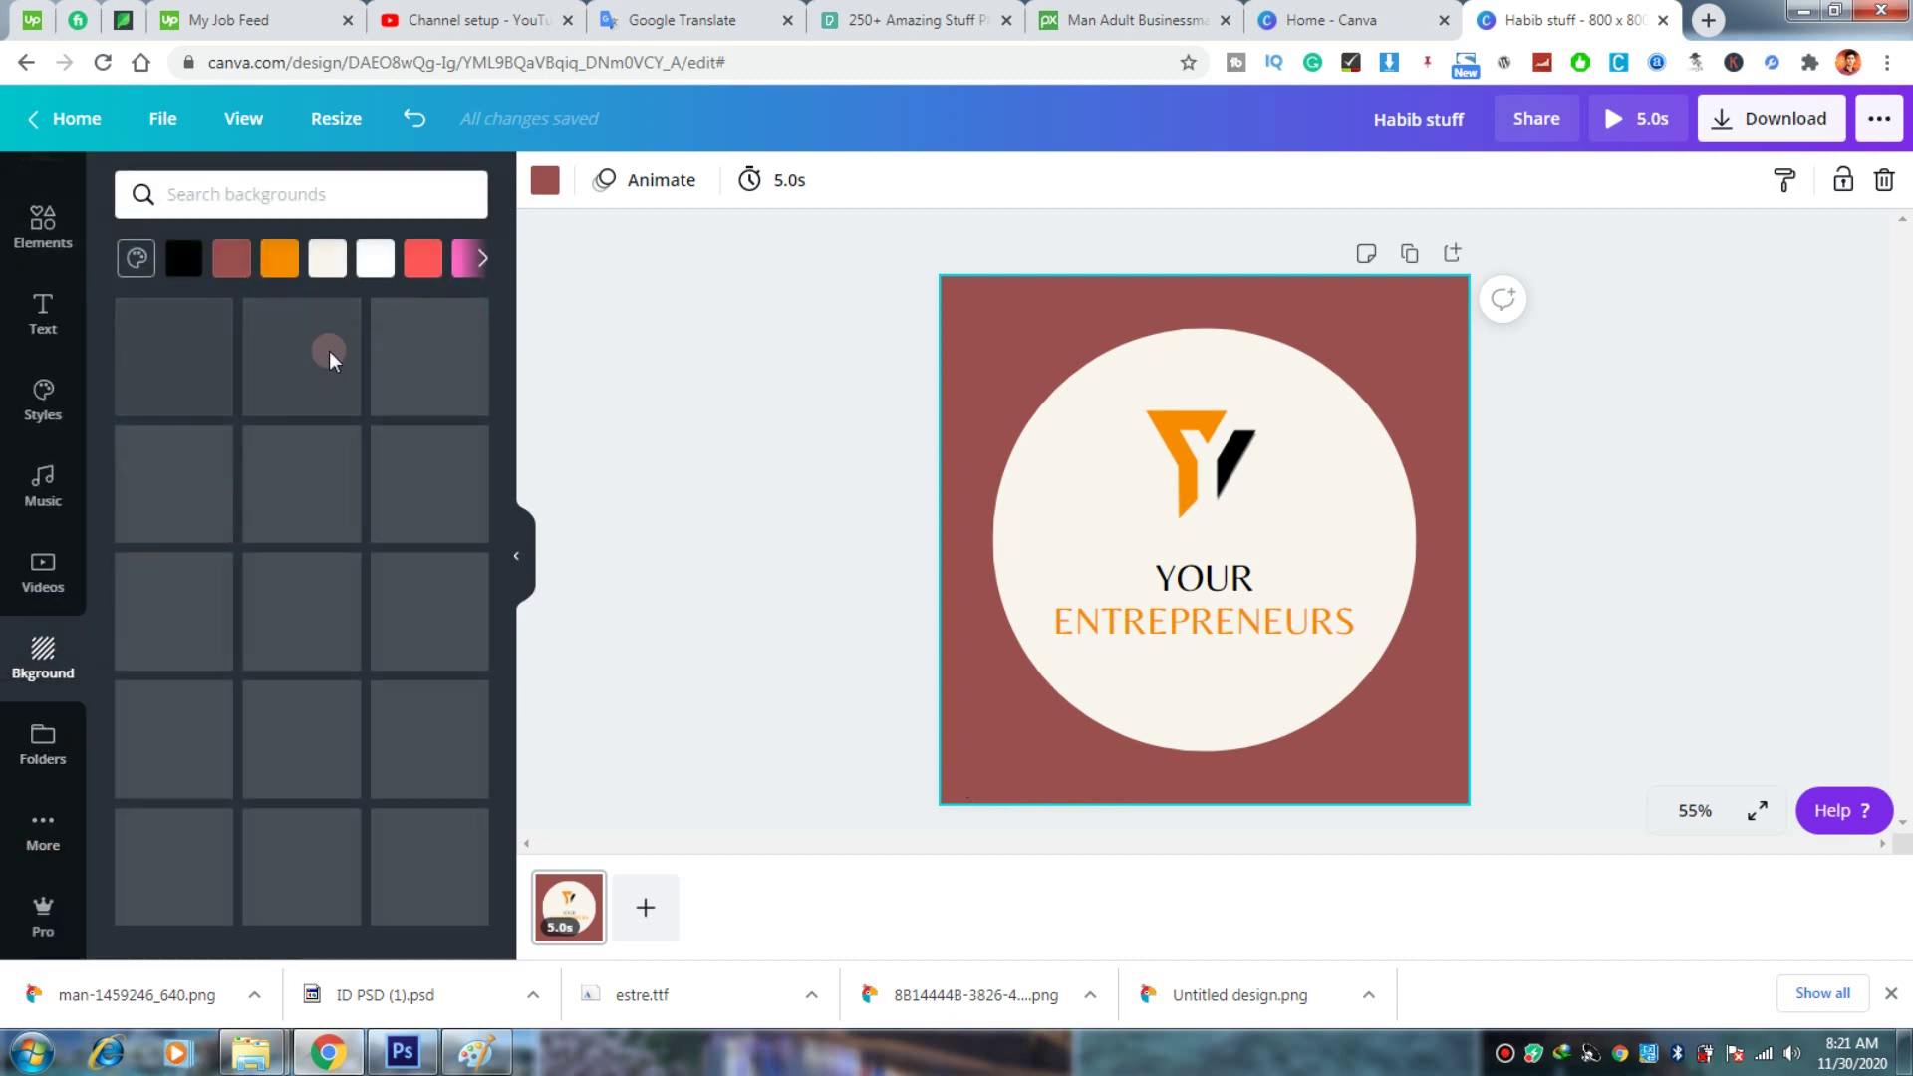
{"action": "left_click", "coordinate": [280, 259]}
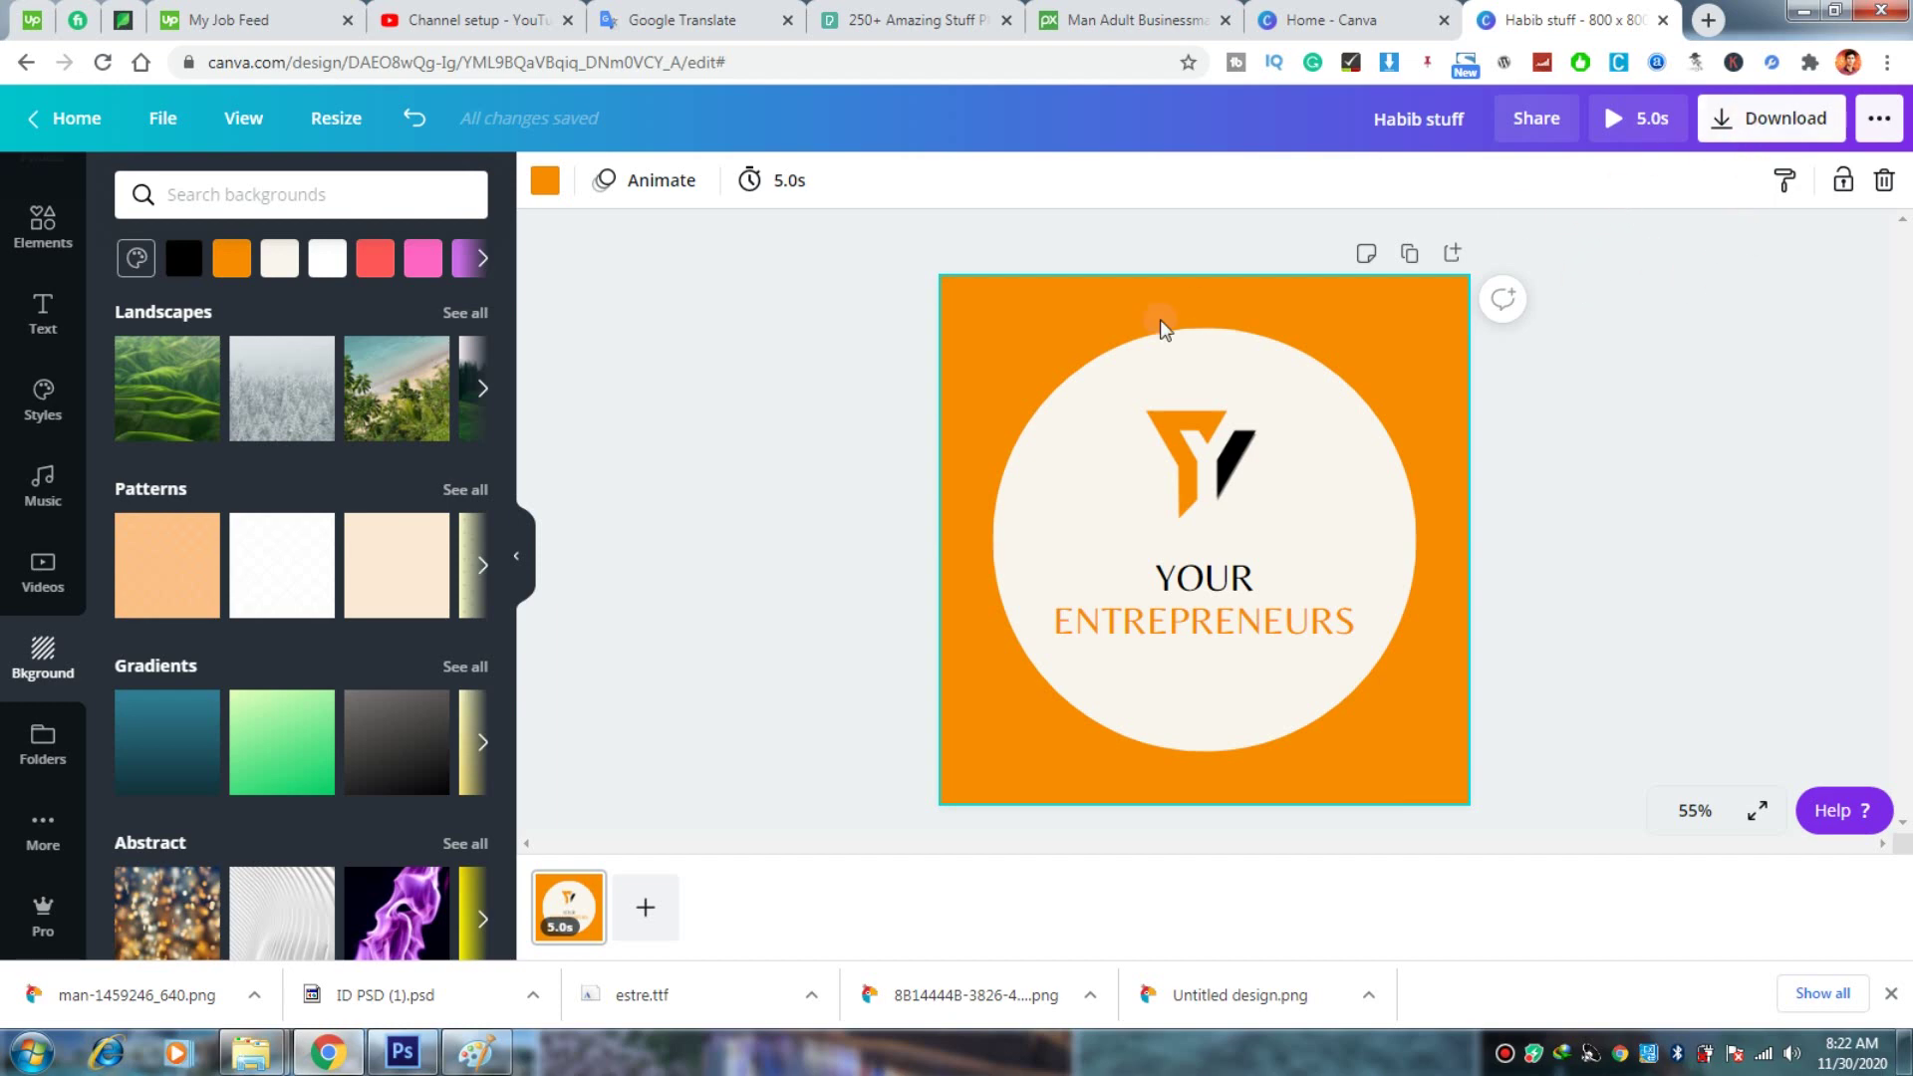
Step: Download the finished icon as a JPG file
{"action": "left_click", "coordinate": [1764, 125]}
{"action": "left_click", "coordinate": [1686, 283]}
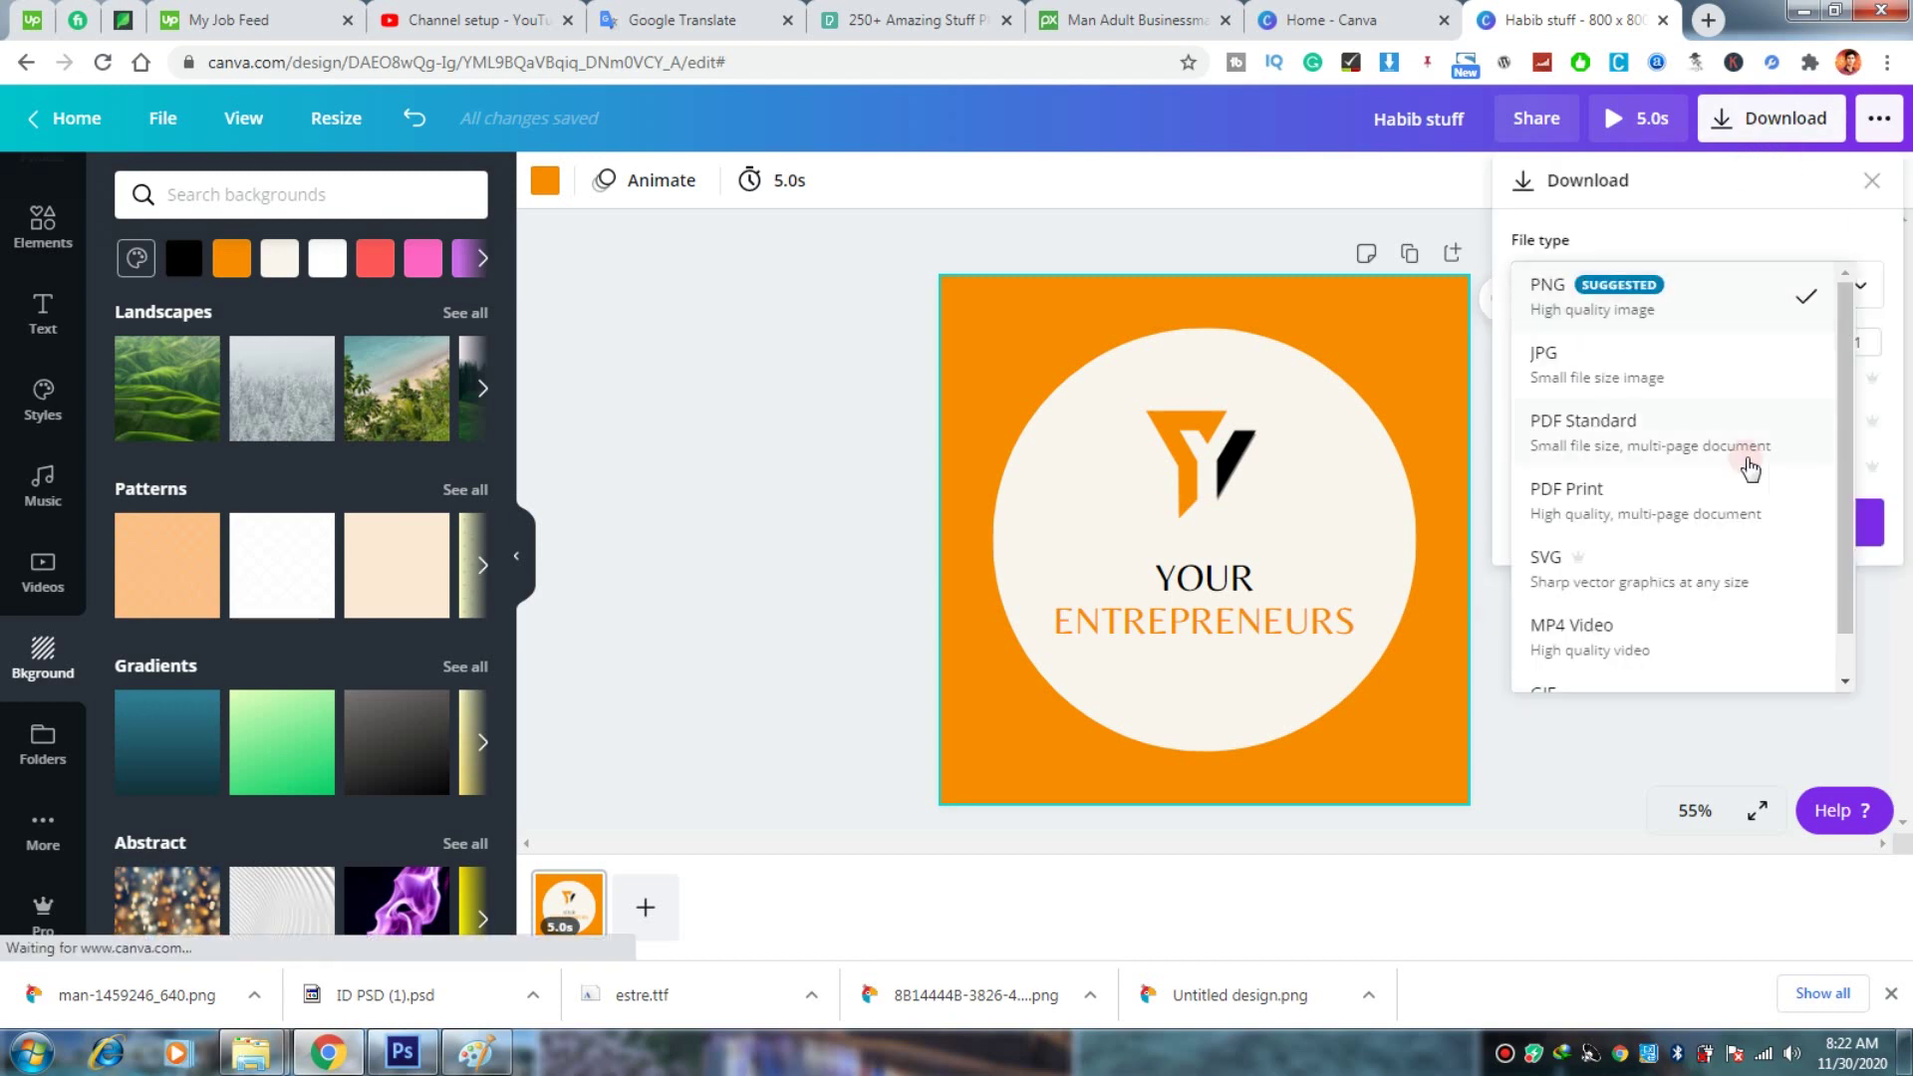
{"action": "left_click", "coordinate": [1604, 361]}
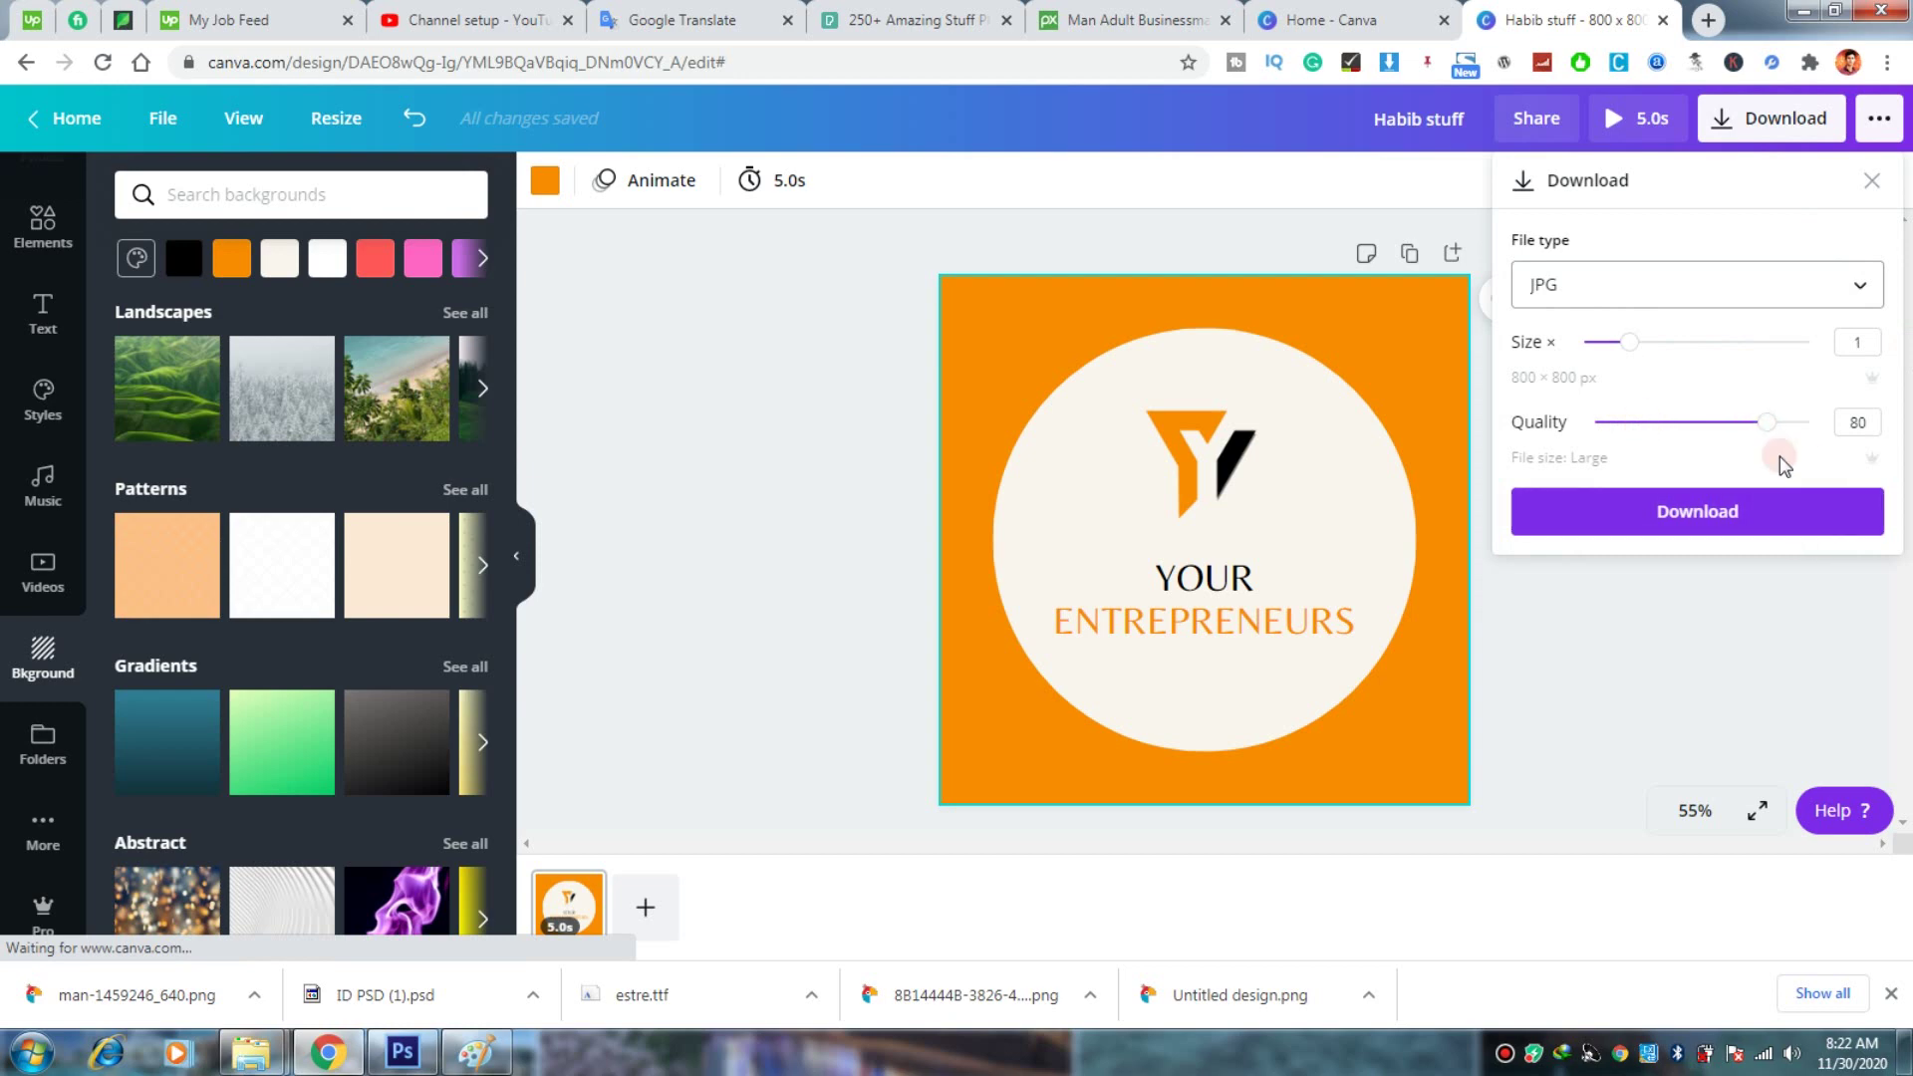
{"action": "left_click", "coordinate": [1690, 511]}
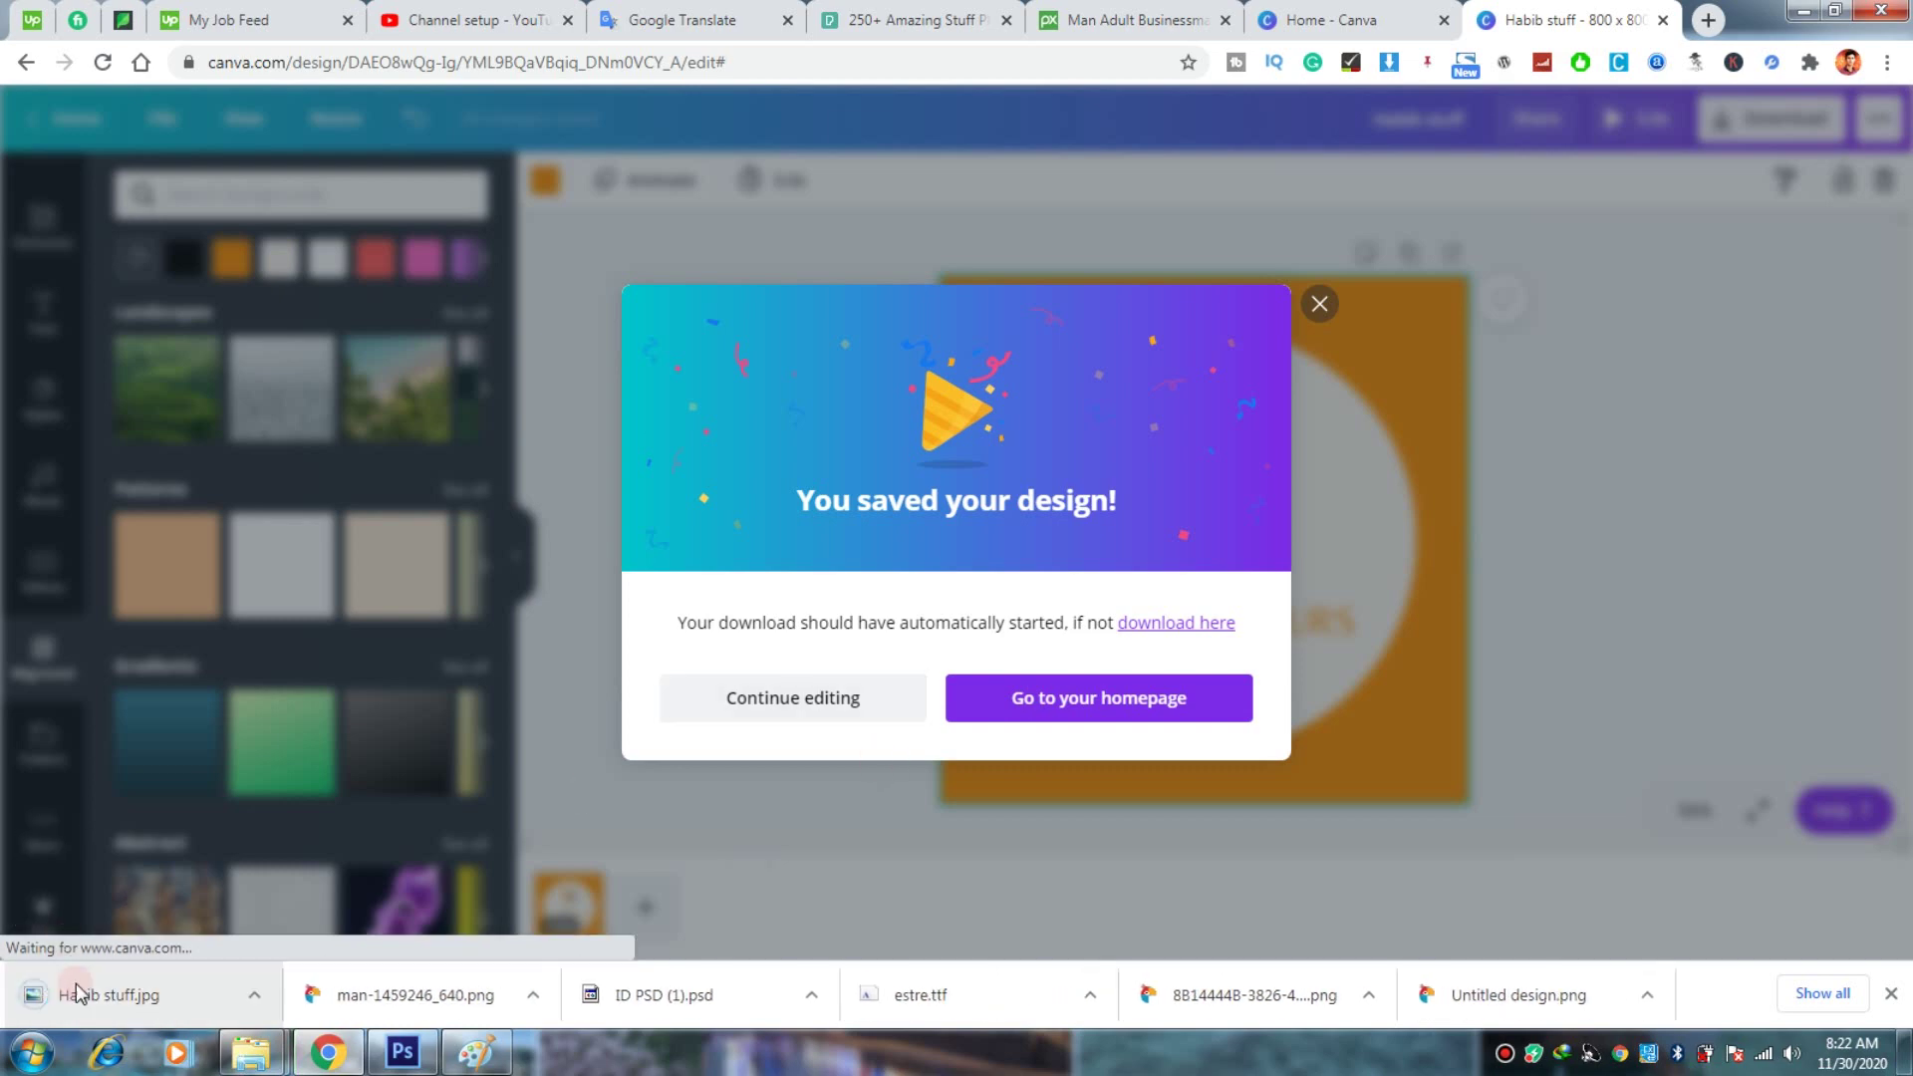
Step: View the downloaded JPG in Windows Photo Viewer, then return to the Canva design and dismiss the download confirmation
{"action": "left_click", "coordinate": [80, 994]}
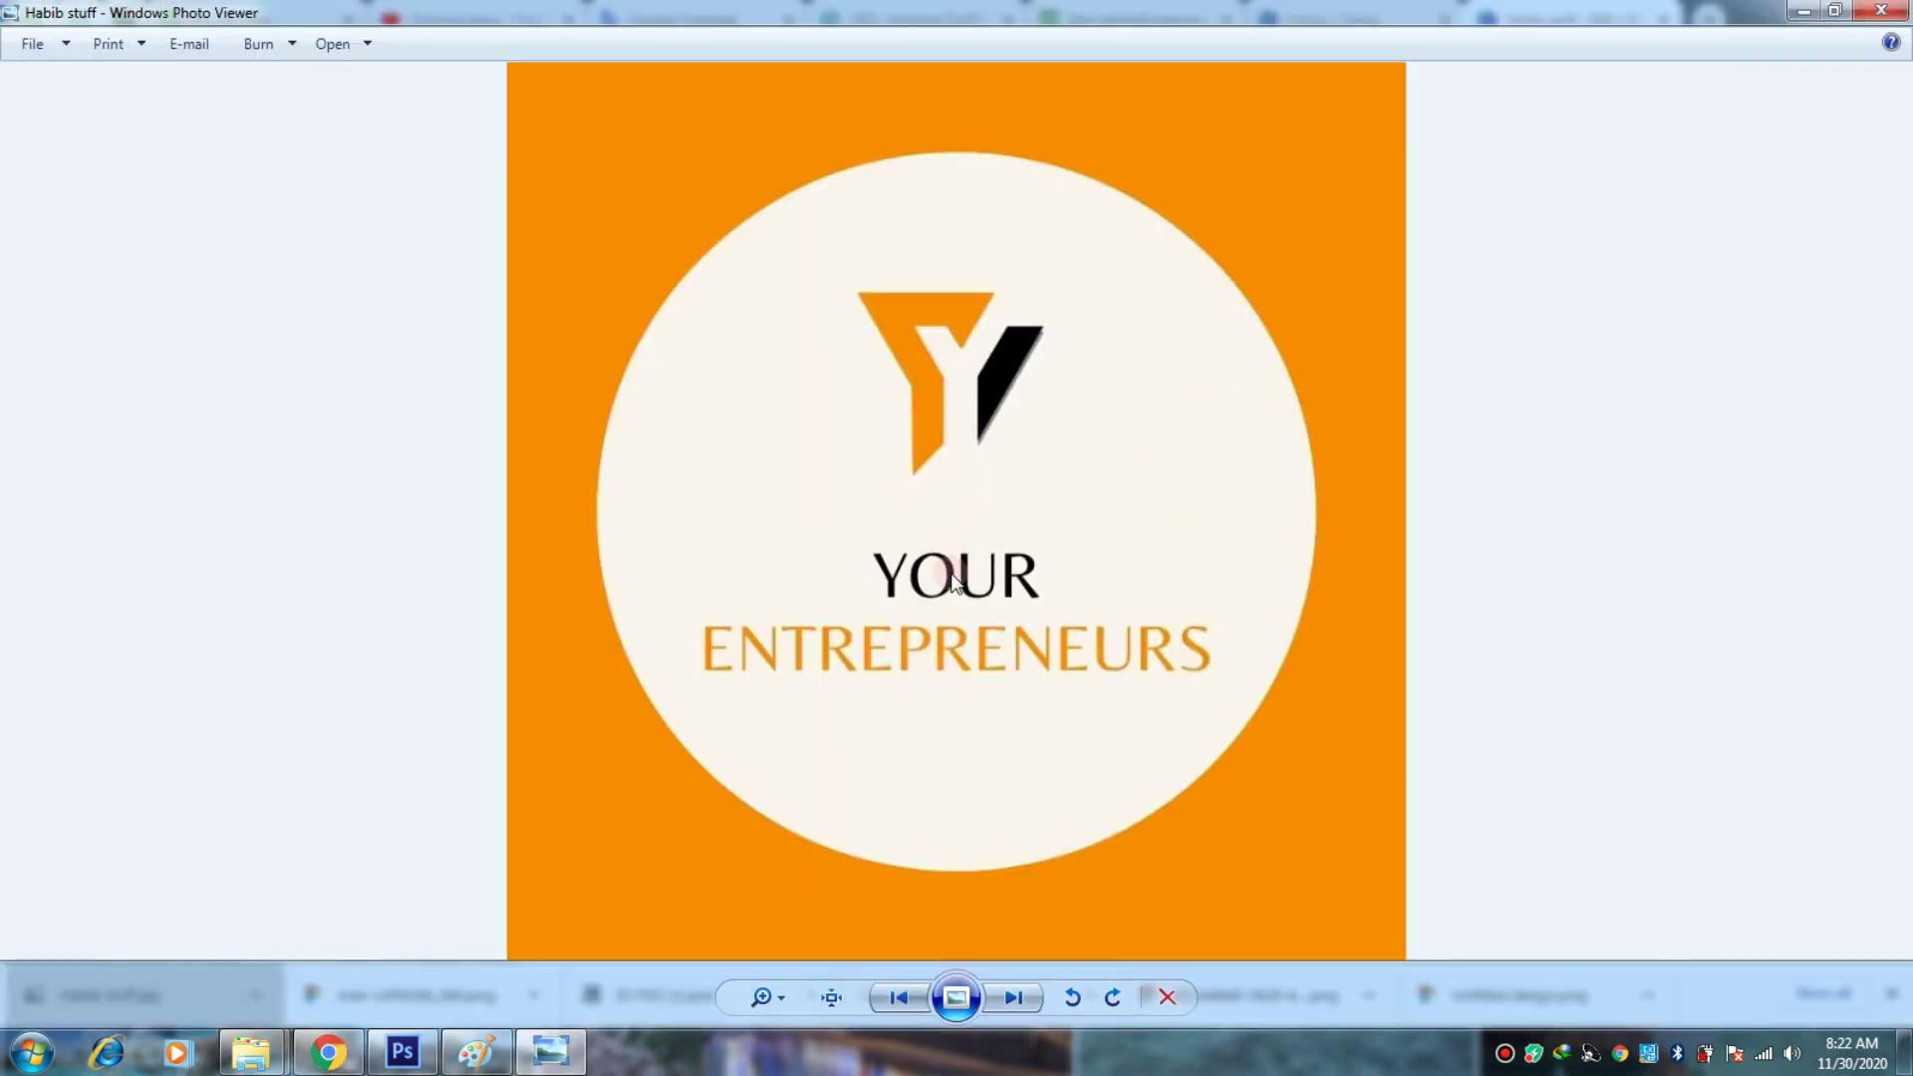
{"action": "left_click", "coordinate": [1882, 10]}
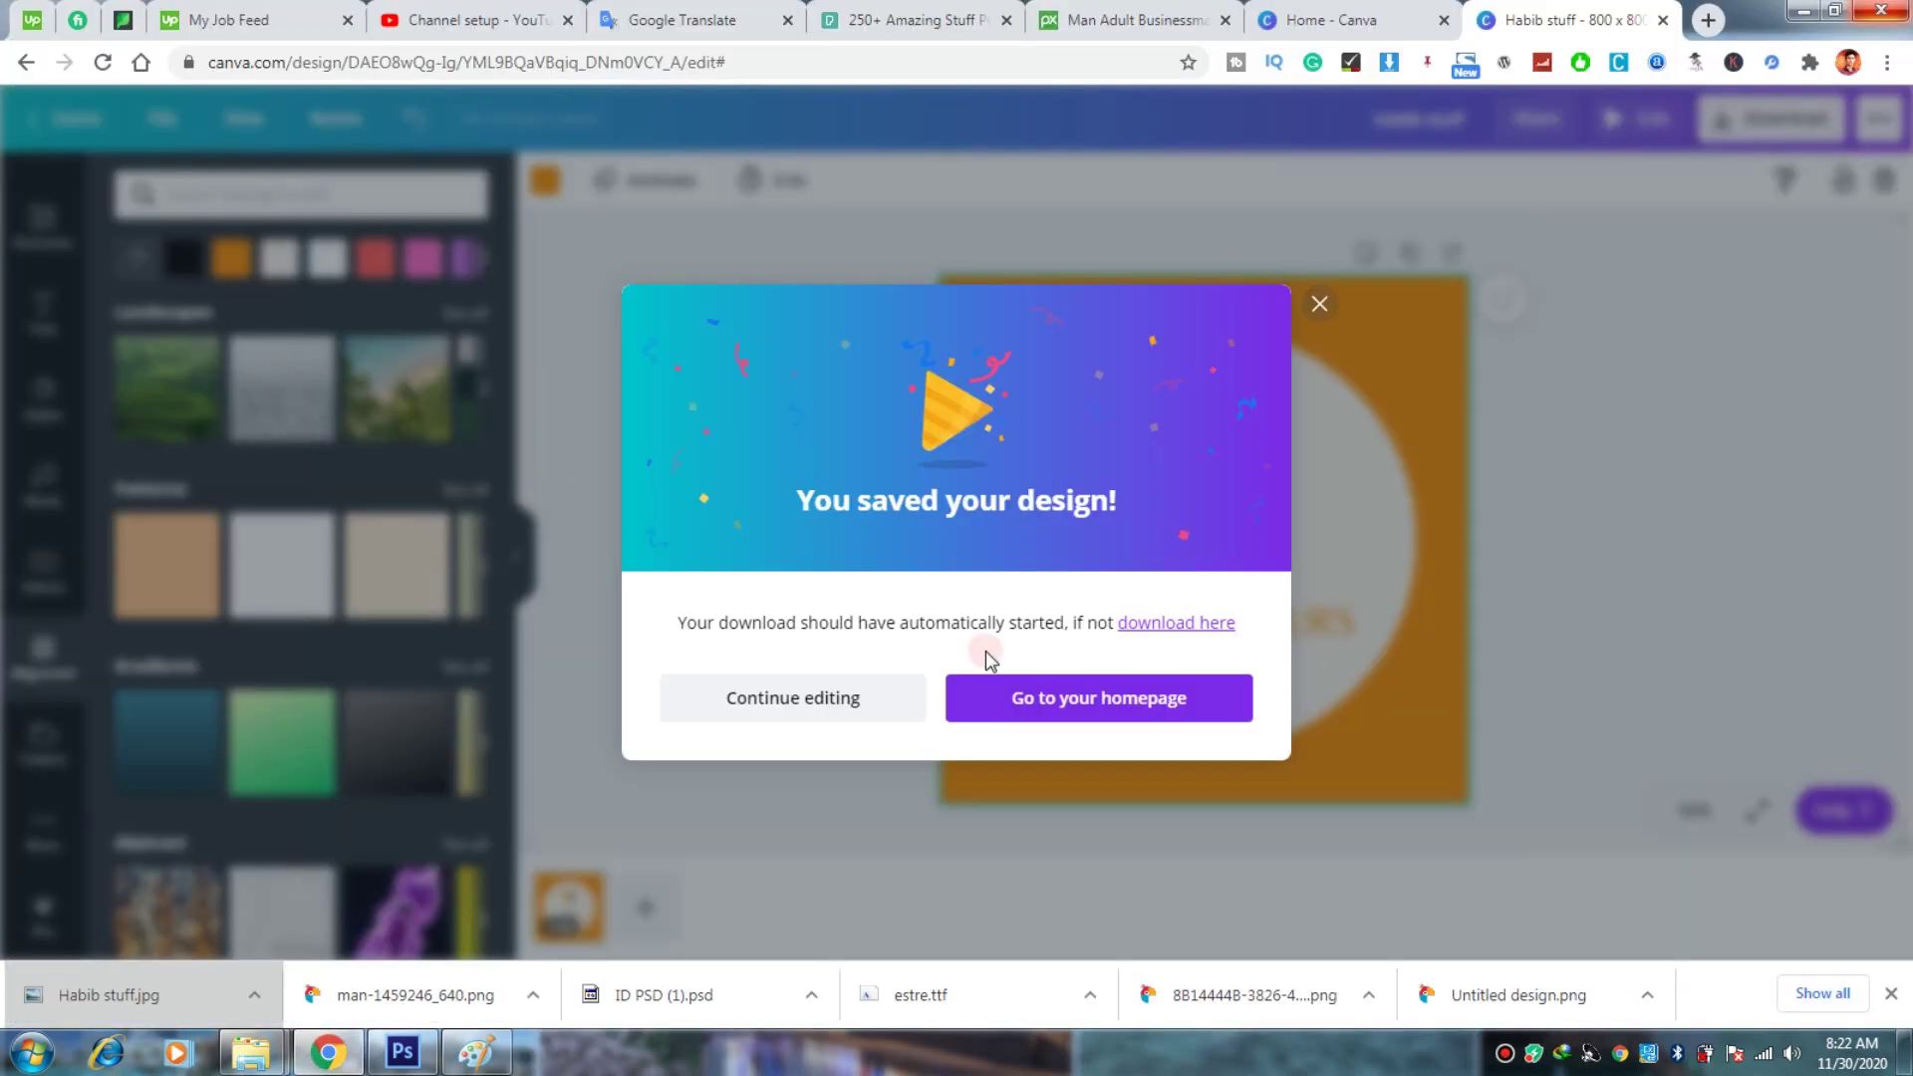
{"action": "left_click", "coordinate": [1317, 304]}
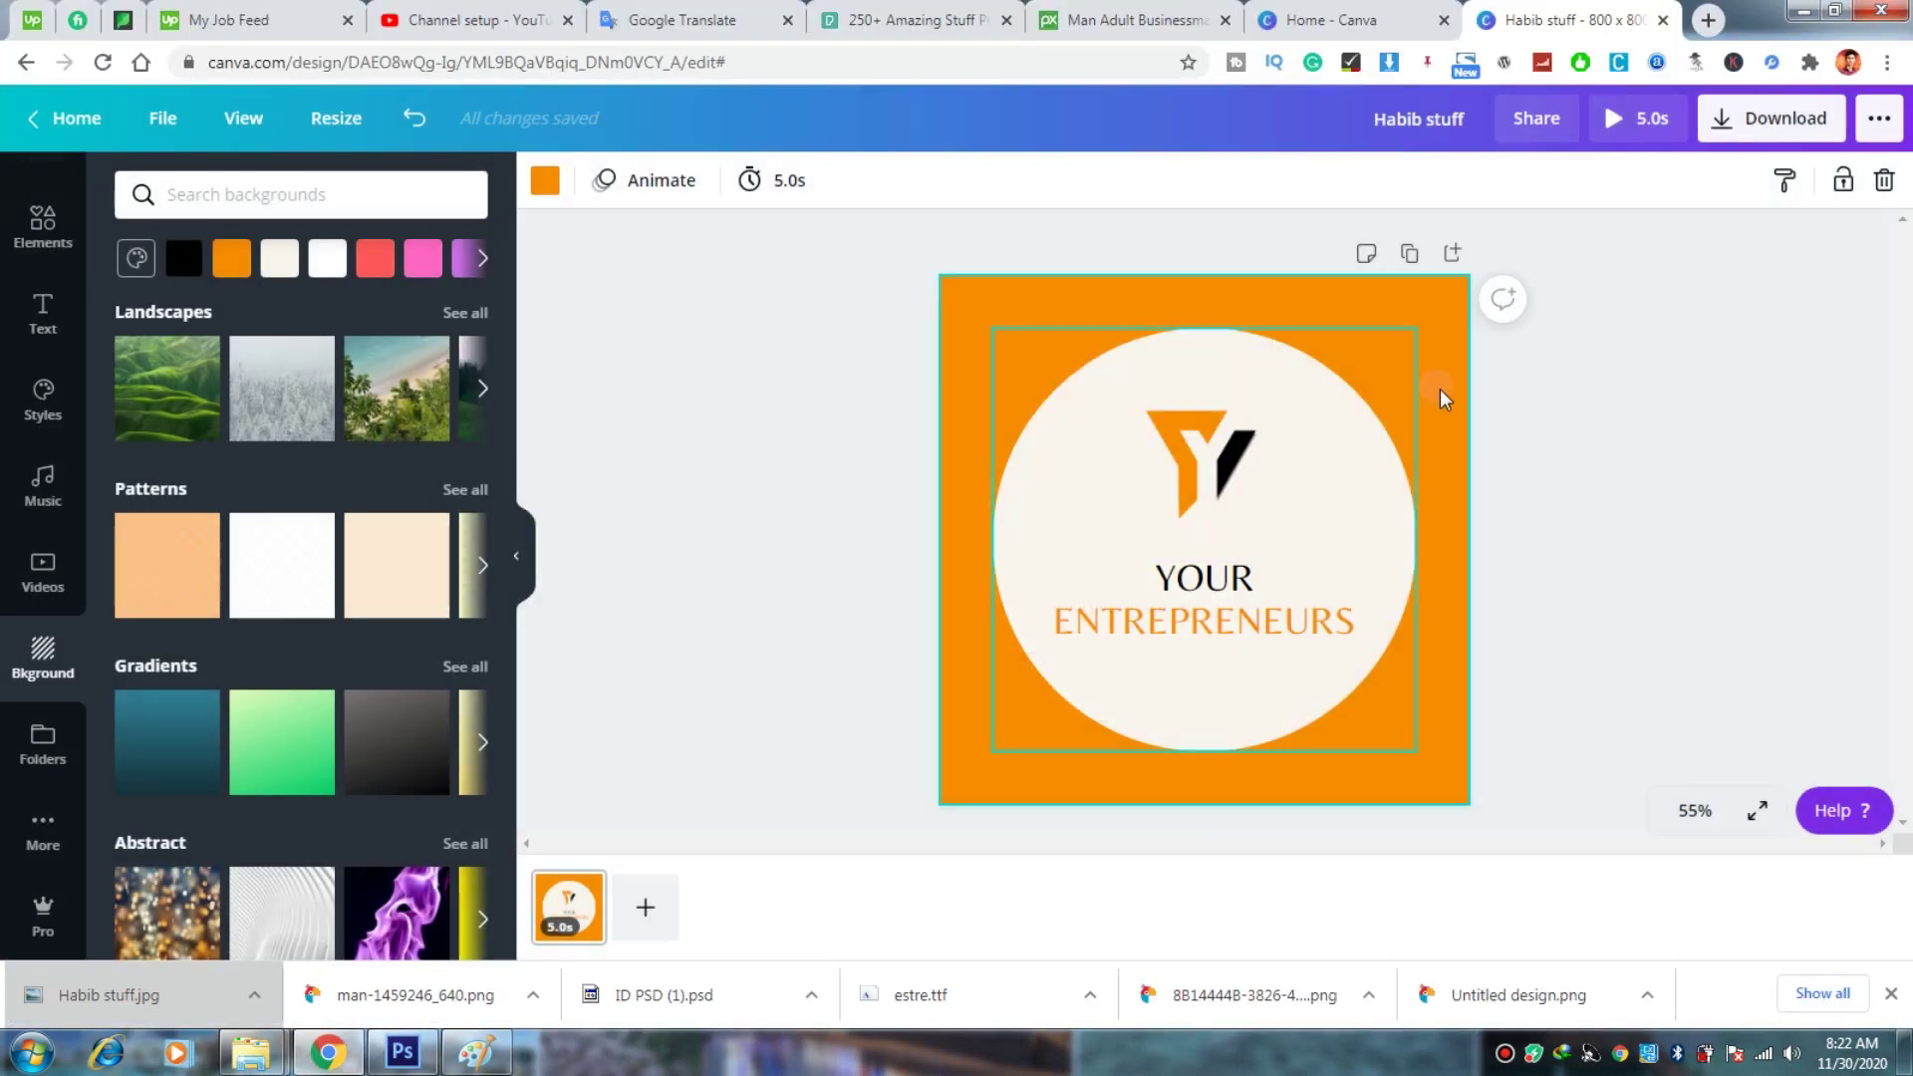
{"action": "left_click", "coordinate": [763, 365]}
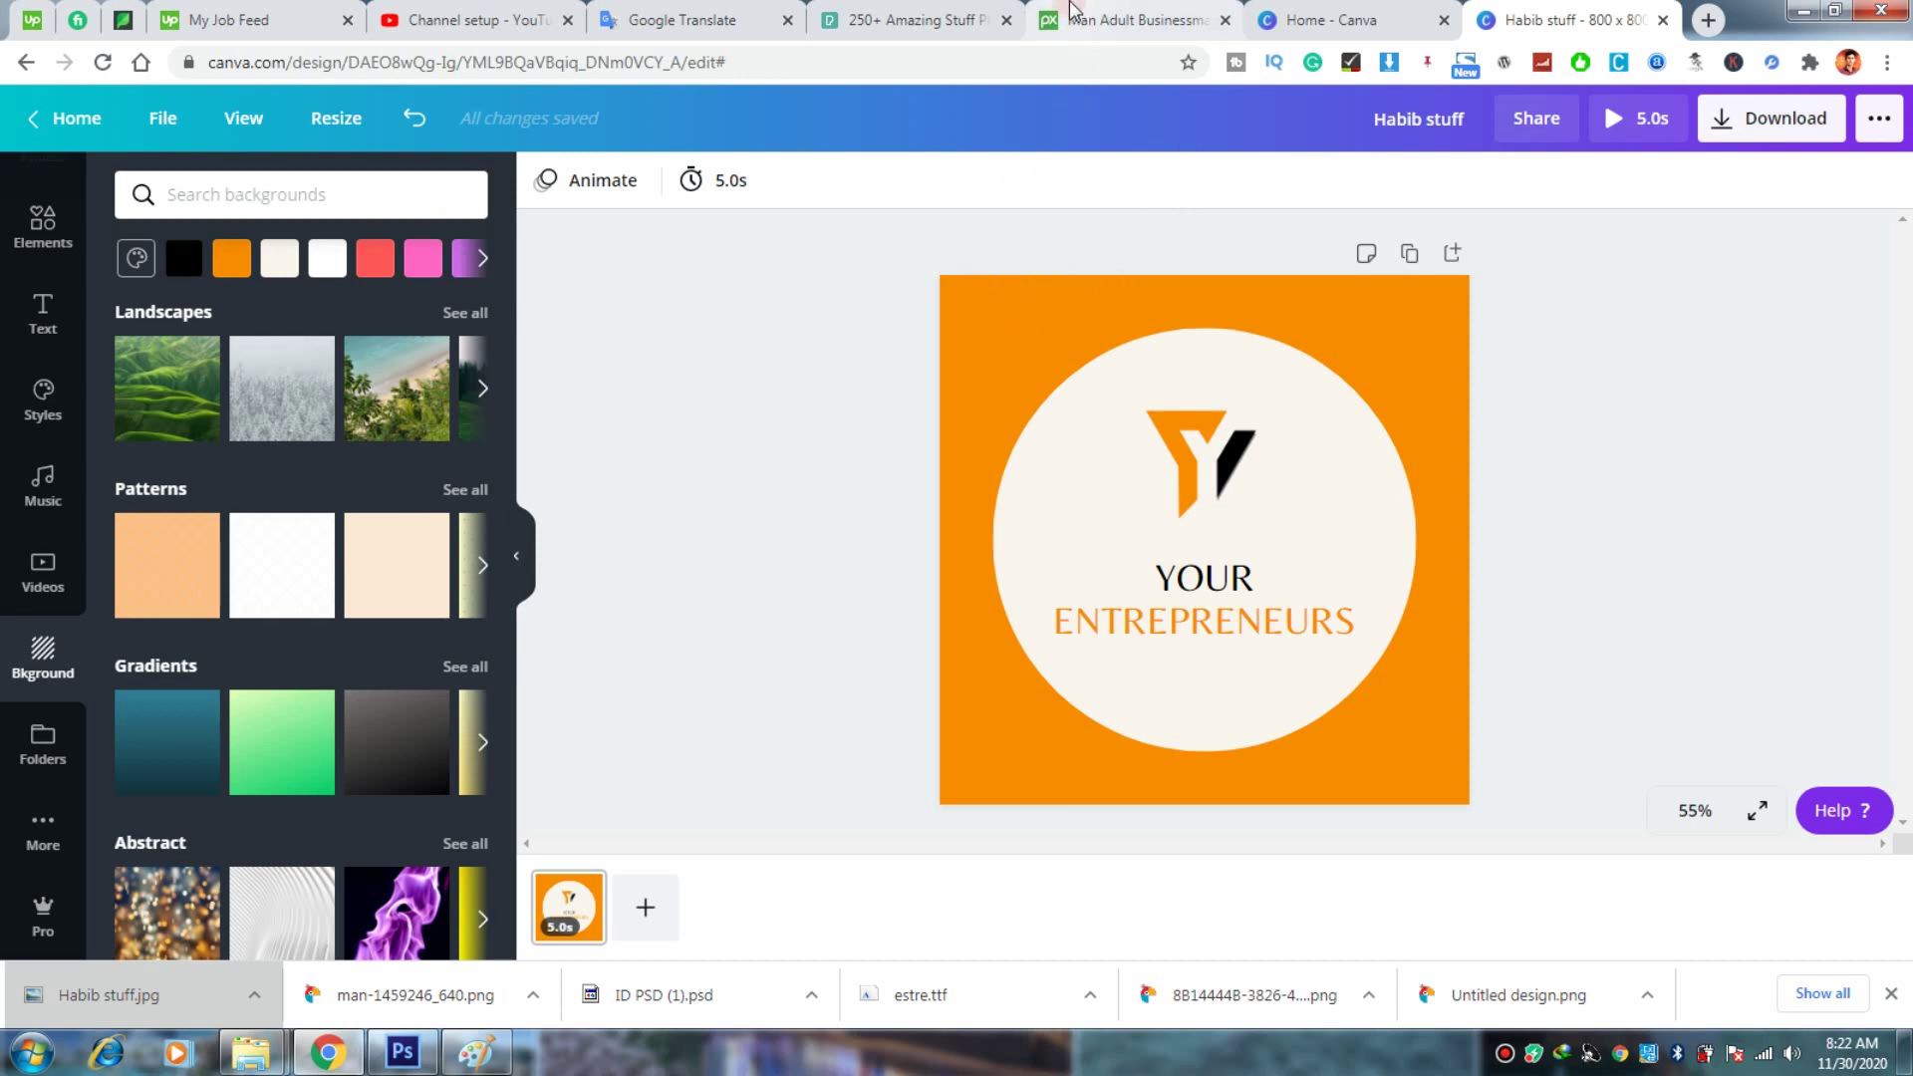
{"action": "left_click", "coordinate": [792, 332]}
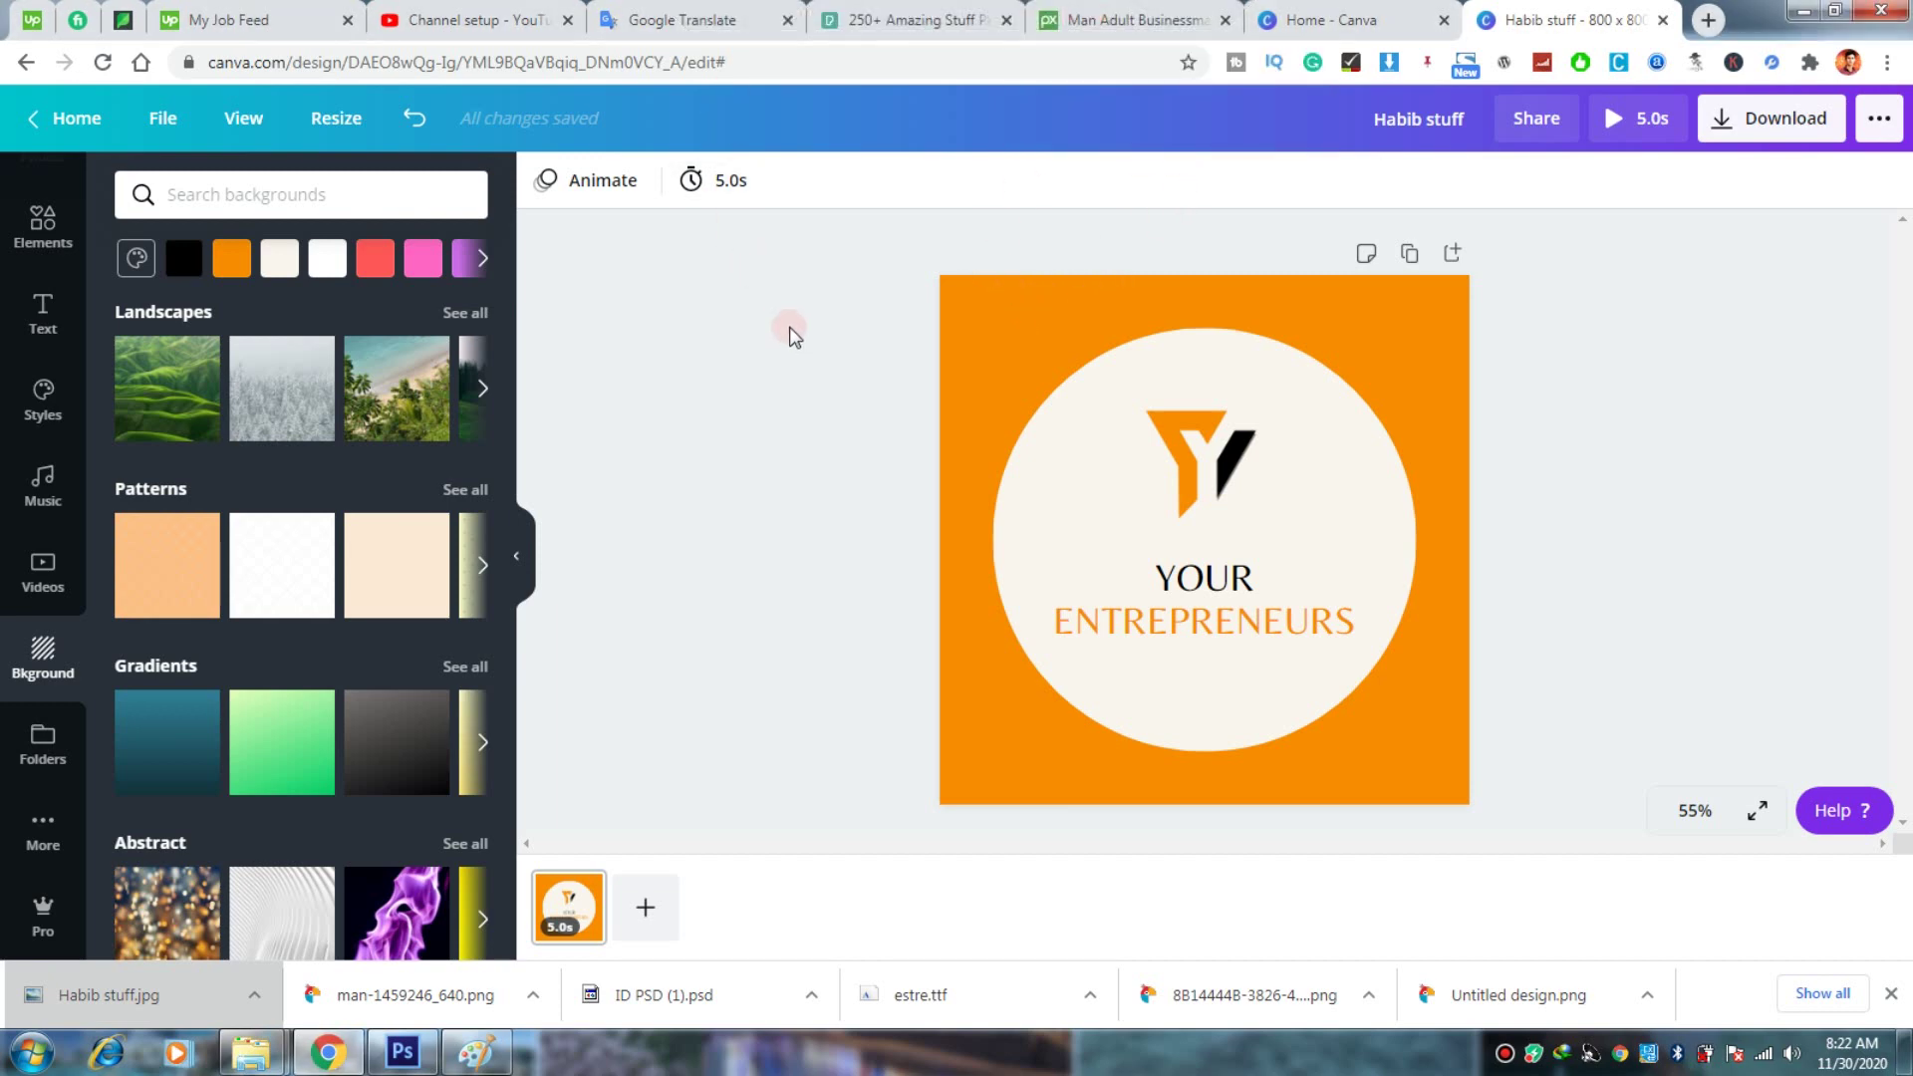